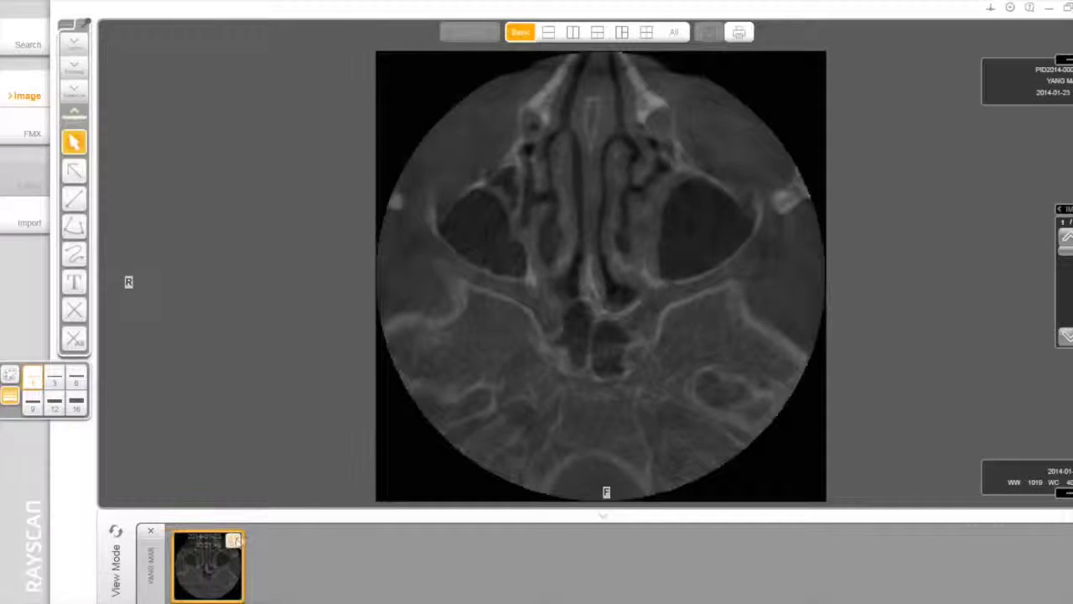
Open the CT scan in the 3D viewer and load its axial series of 310 images with the default loading options.
{"action": "left_click", "coordinate": [234, 540]}
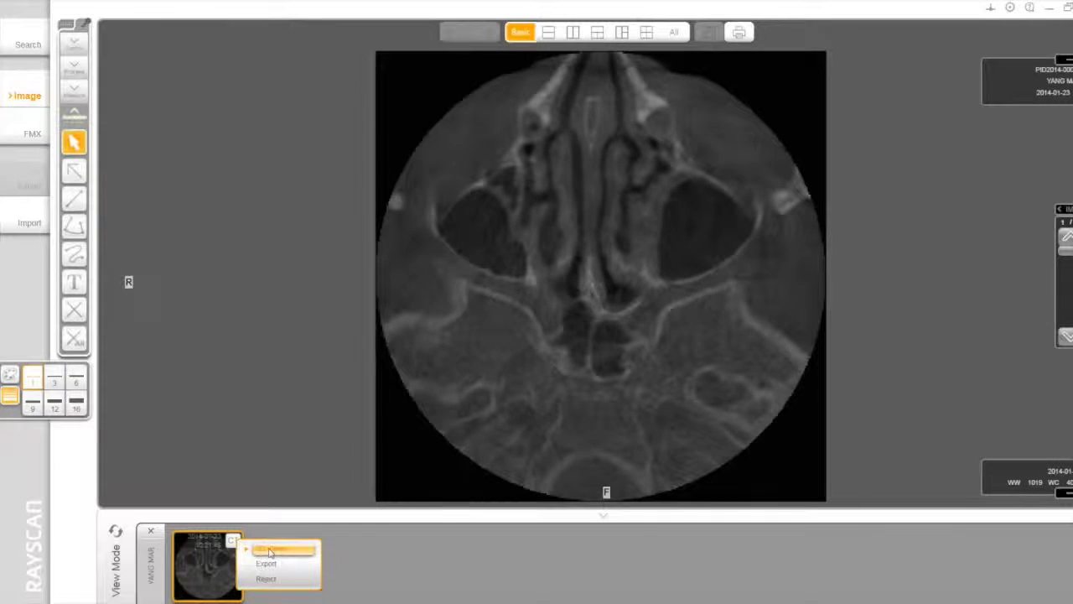
{"action": "left_click", "coordinate": [270, 552]}
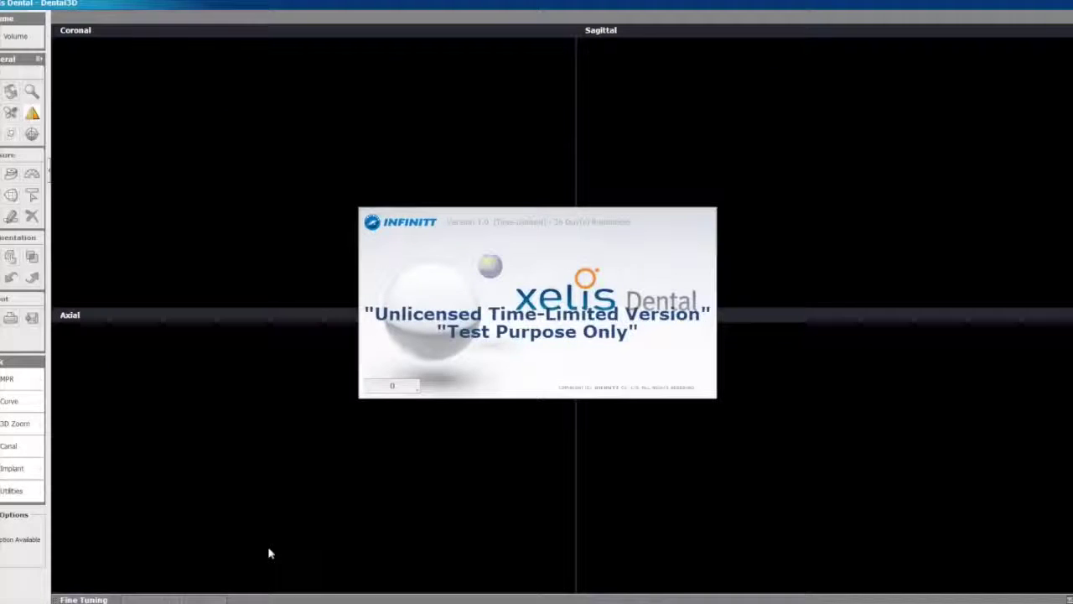
{"action": "left_click", "coordinate": [415, 387]}
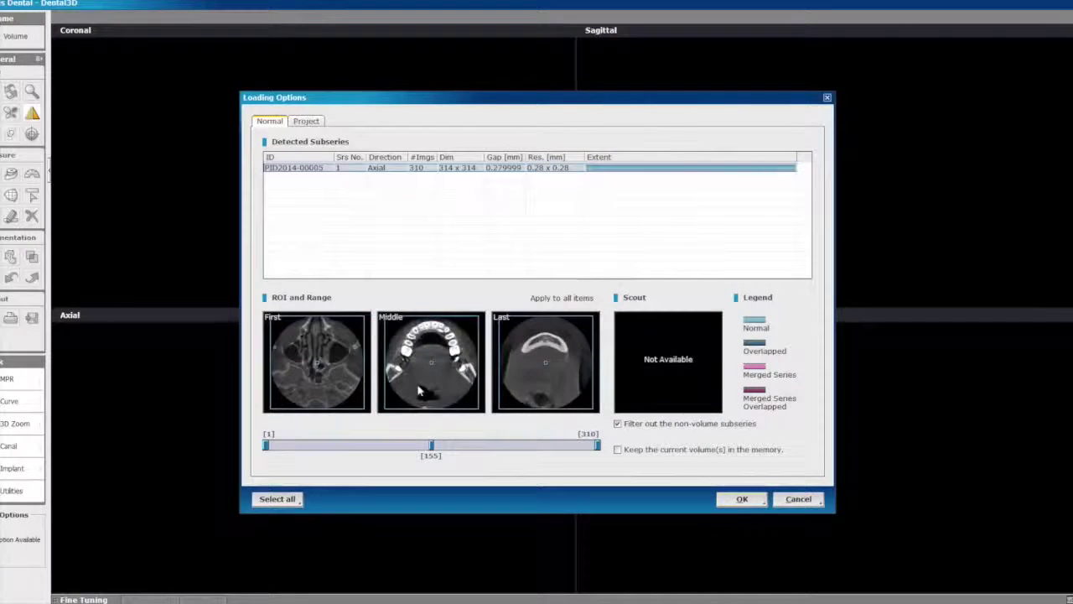
{"action": "left_click", "coordinate": [738, 500]}
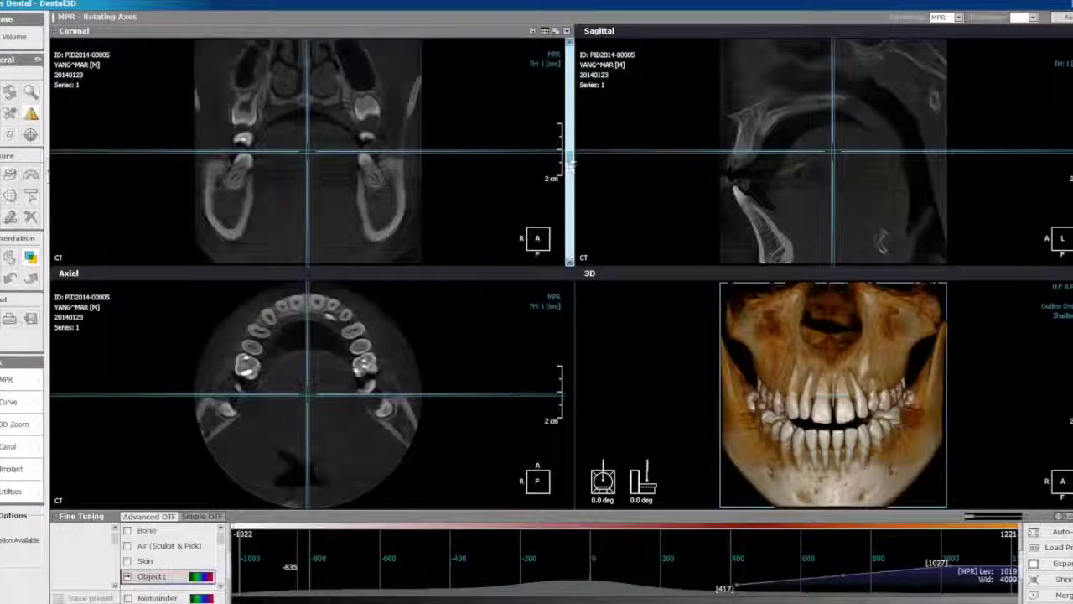
Browse the slices of the coronal, sagittal and axial views.
{"action": "mouse_move", "coordinate": [570, 158]}
{"action": "left_mouse_down"}
{"action": "mouse_move", "coordinate": [570, 132]}
{"action": "mouse_move", "coordinate": [570, 170]}
{"action": "left_mouse_up"}
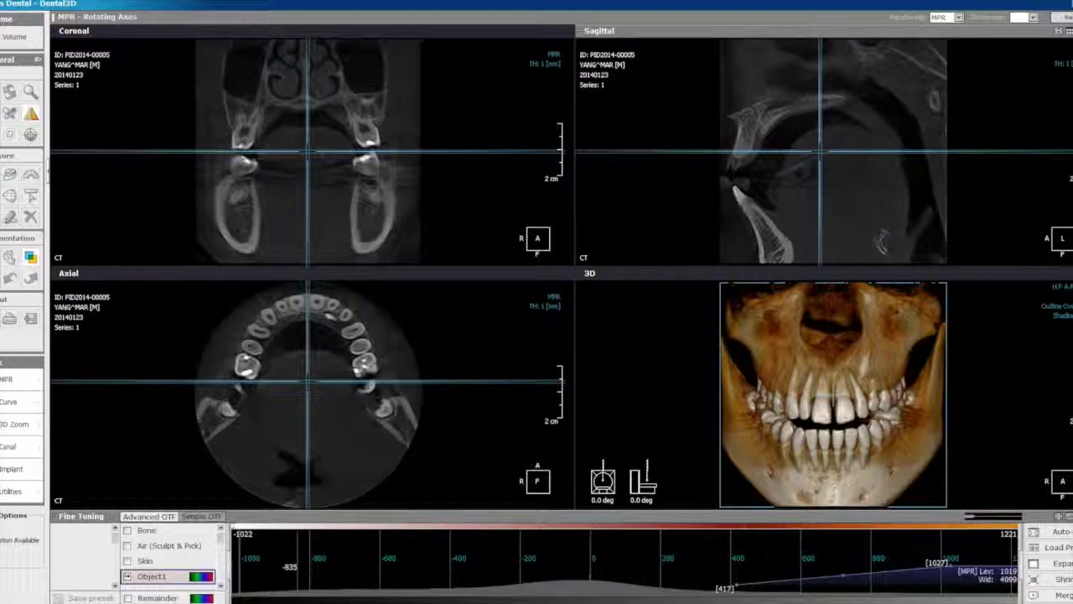
{"action": "scroll", "coordinate": [834, 151], "scroll_direction": "down", "scroll_amount": 8}
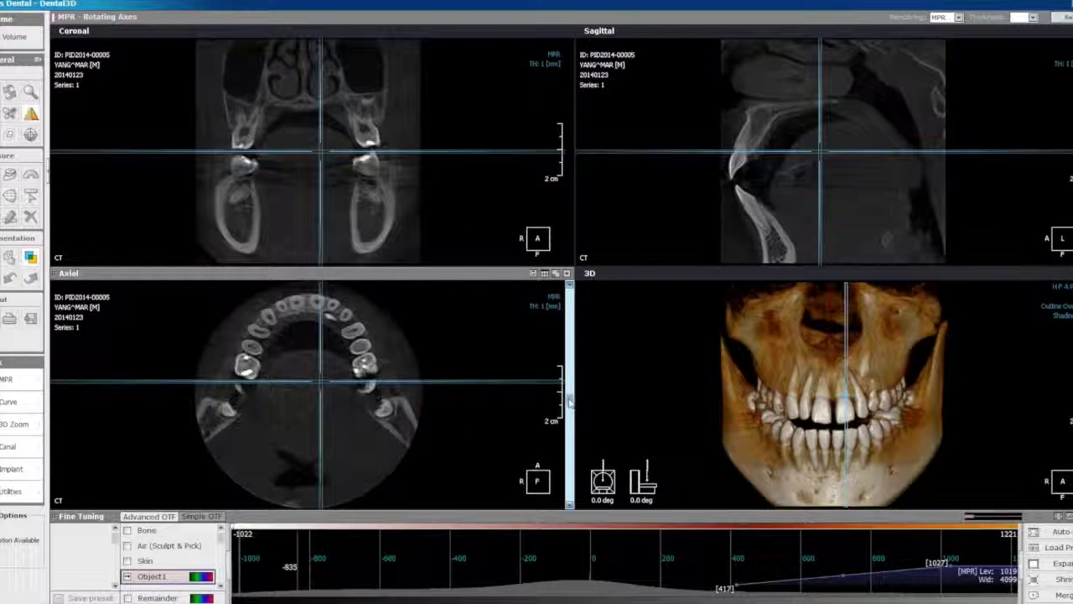
{"action": "mouse_move", "coordinate": [571, 400]}
{"action": "left_mouse_down"}
{"action": "mouse_move", "coordinate": [569, 371]}
{"action": "mouse_move", "coordinate": [570, 415]}
{"action": "left_mouse_up"}
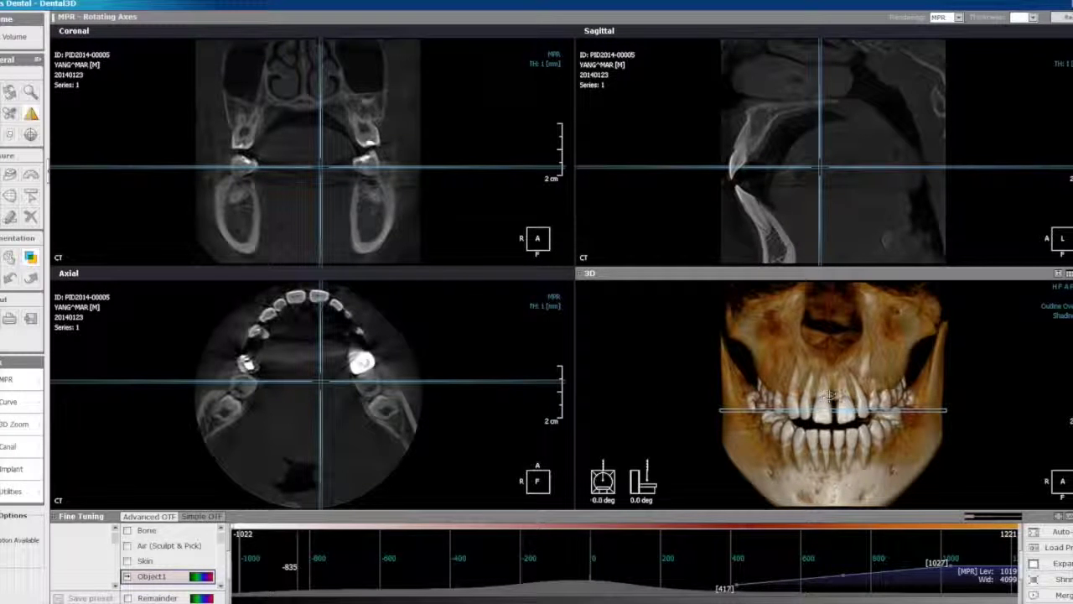
Enlarge the 3D view and rotate the skull model vertically and sideways to inspect the teeth.
{"action": "left_click_drag", "start_coordinate": [817, 397], "coordinate": [926, 392]}
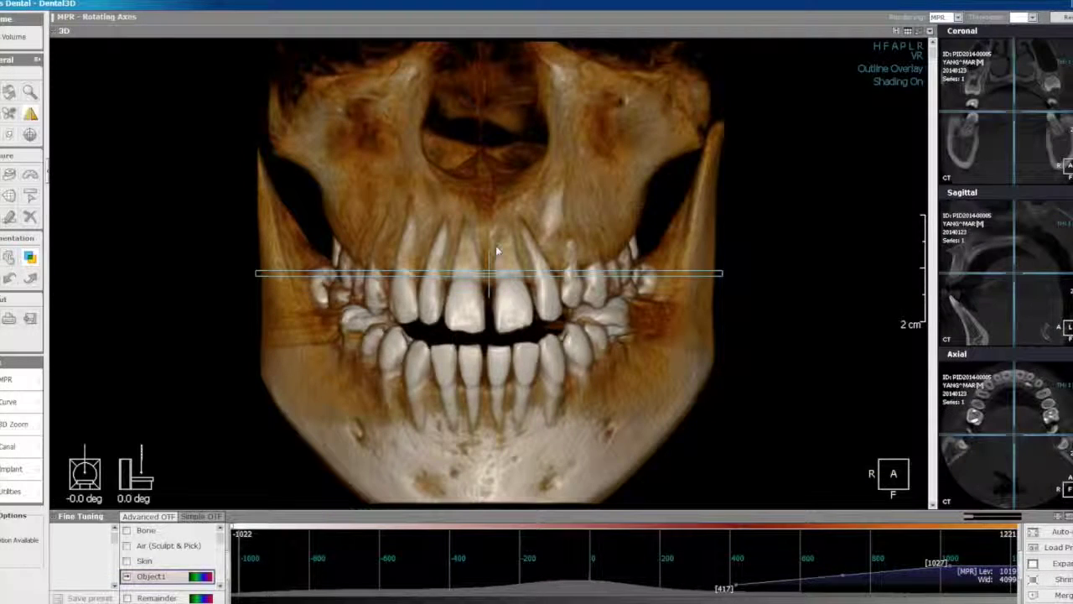
{"action": "mouse_move", "coordinate": [497, 249]}
{"action": "left_mouse_down"}
{"action": "mouse_move", "coordinate": [498, 285]}
{"action": "mouse_move", "coordinate": [498, 231]}
{"action": "left_mouse_up"}
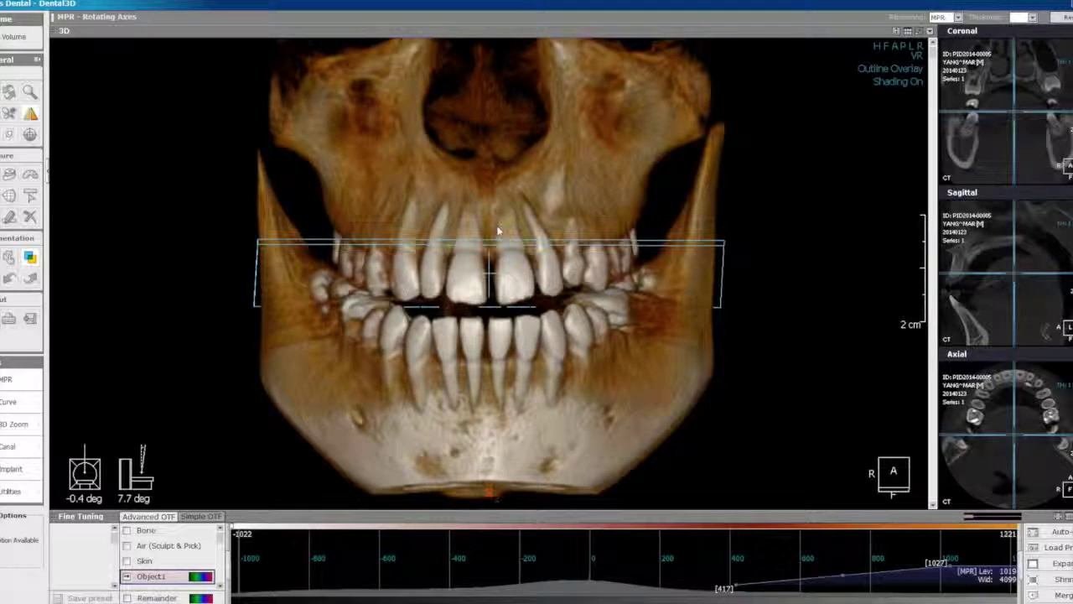
{"action": "left_click_drag", "start_coordinate": [498, 231], "coordinate": [498, 194]}
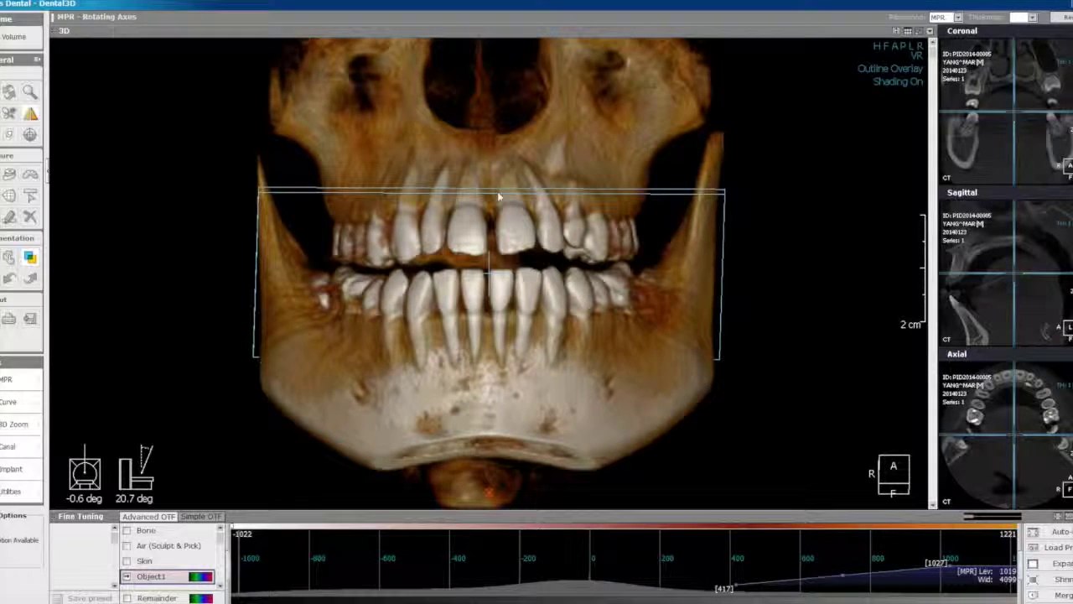
{"action": "left_click_drag", "start_coordinate": [465, 252], "coordinate": [240, 274]}
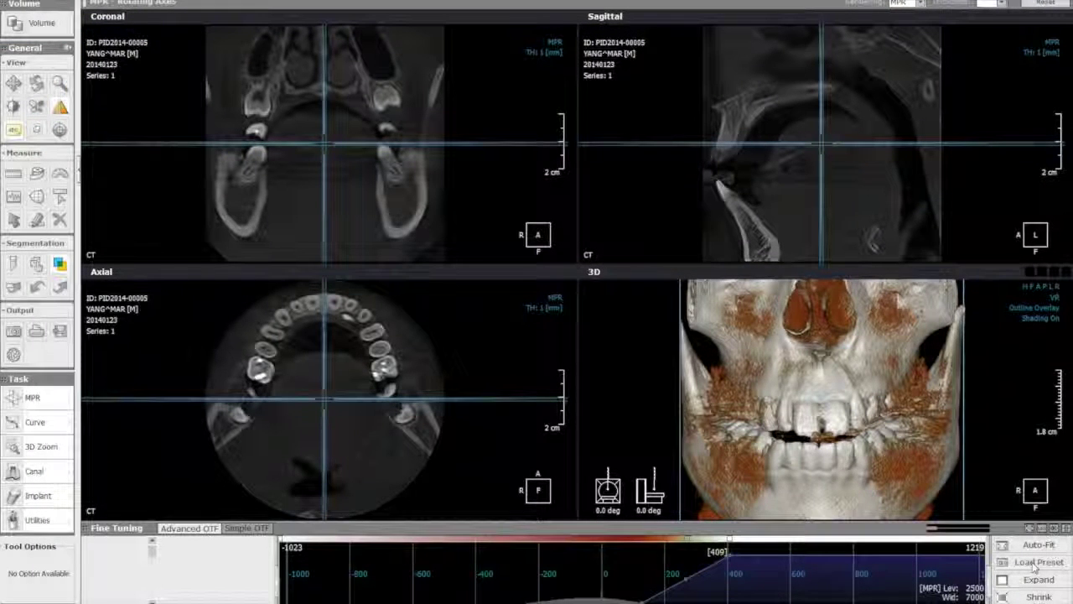
Apply the Teeth01 opacity preset from the CT_RAYSCAN_Alpha category to the 3D volume.
{"action": "left_click", "coordinate": [1037, 562]}
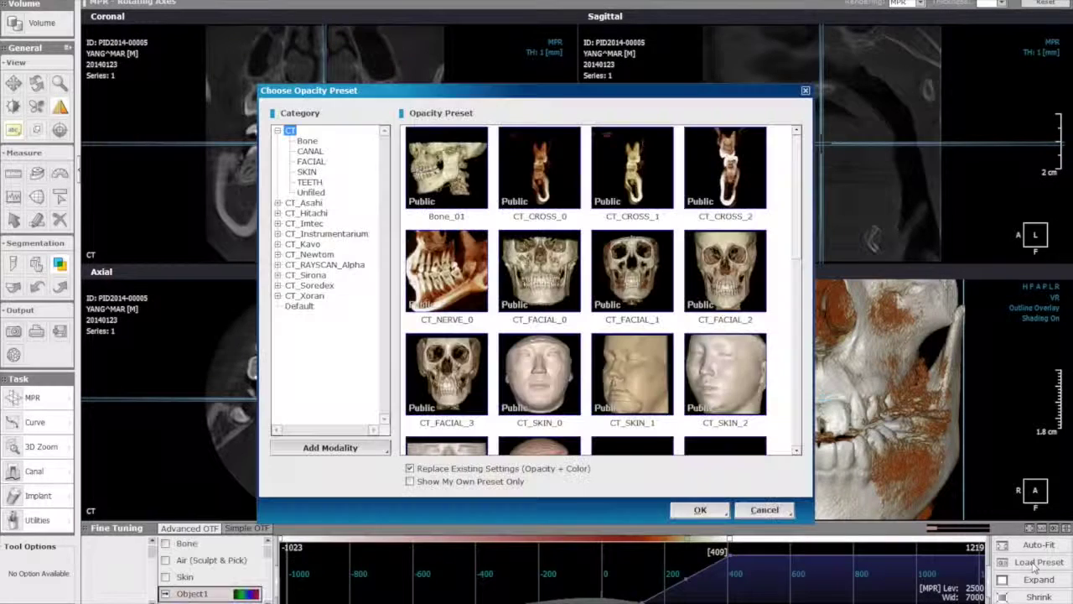
{"action": "left_click", "coordinate": [344, 265]}
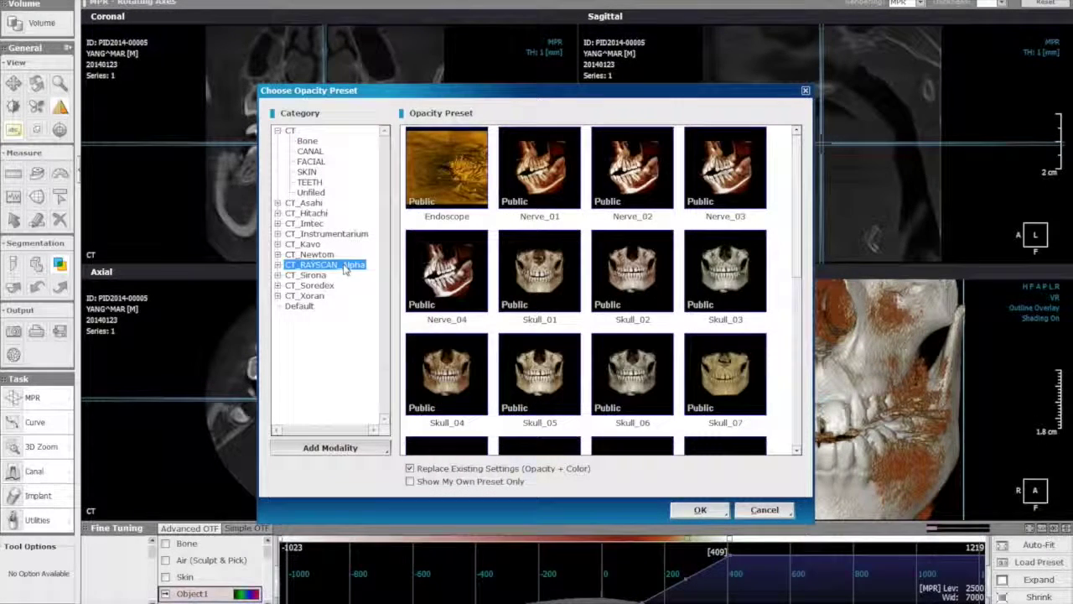
{"action": "left_click_drag", "start_coordinate": [796, 219], "coordinate": [798, 348]}
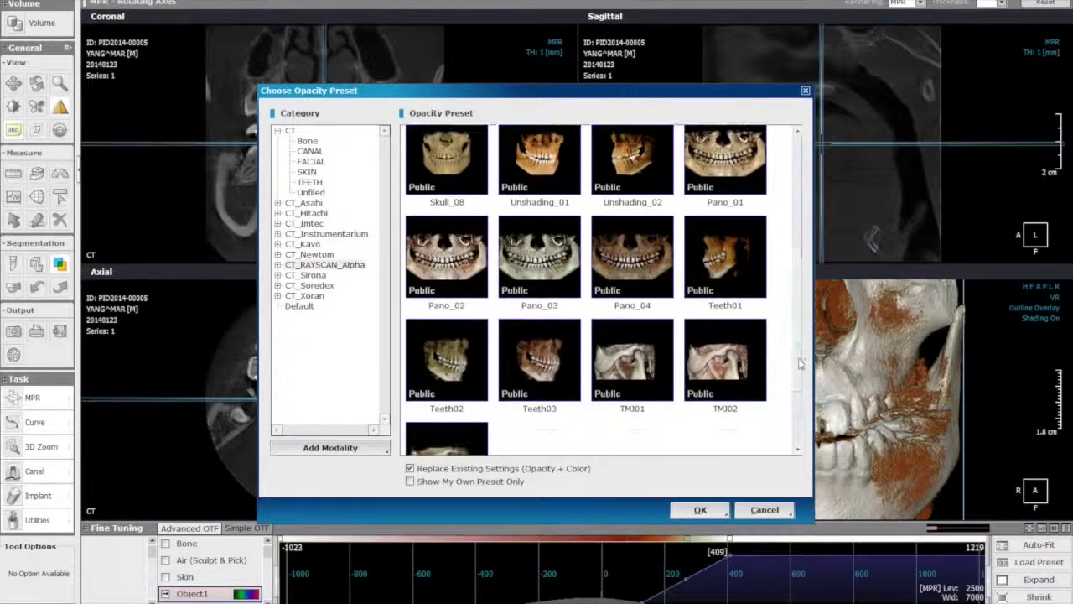
{"action": "left_click", "coordinate": [728, 267]}
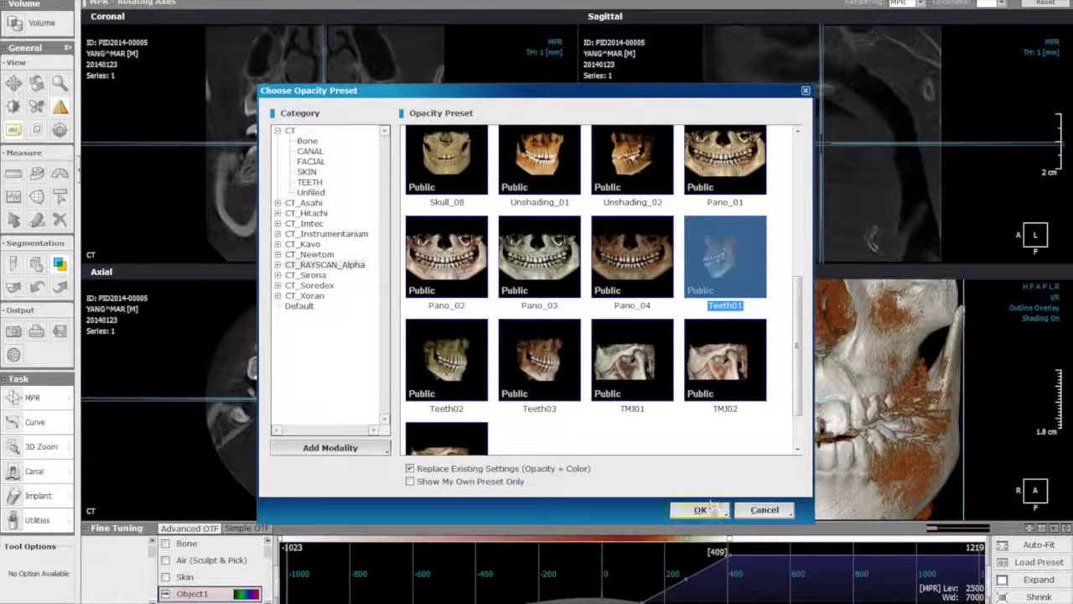
{"action": "left_click", "coordinate": [706, 510]}
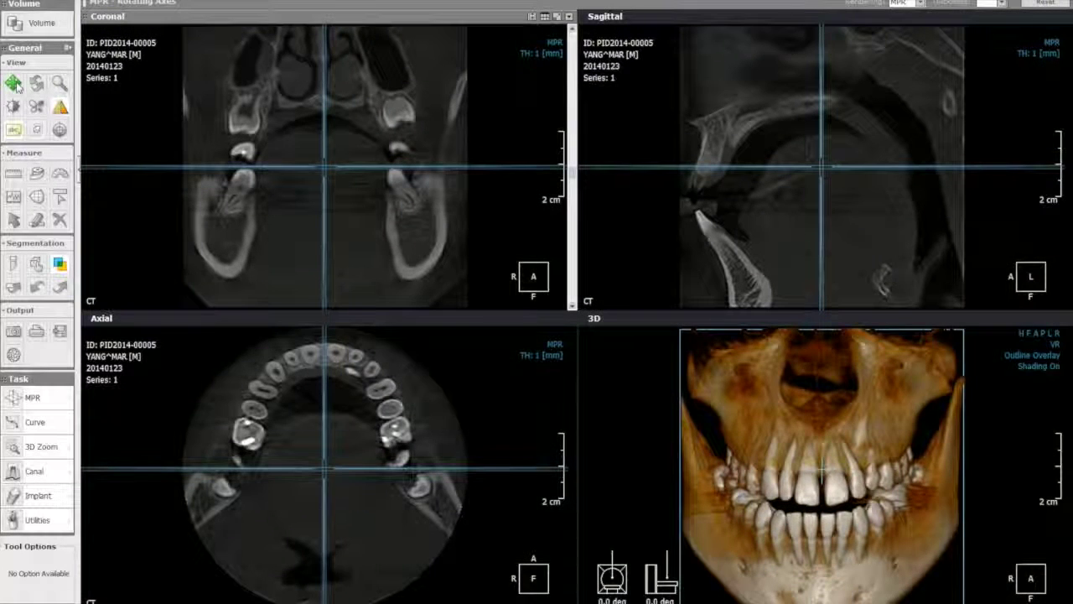
Pan the 3D skull model slightly and rotate it sideways by about 10.5 degrees with 3D Rotation.
{"action": "left_click", "coordinate": [13, 83]}
{"action": "mouse_move", "coordinate": [724, 355]}
{"action": "left_mouse_down"}
{"action": "mouse_move", "coordinate": [721, 366]}
{"action": "mouse_move", "coordinate": [679, 364]}
{"action": "mouse_move", "coordinate": [771, 366]}
{"action": "mouse_move", "coordinate": [727, 367]}
{"action": "left_mouse_up"}
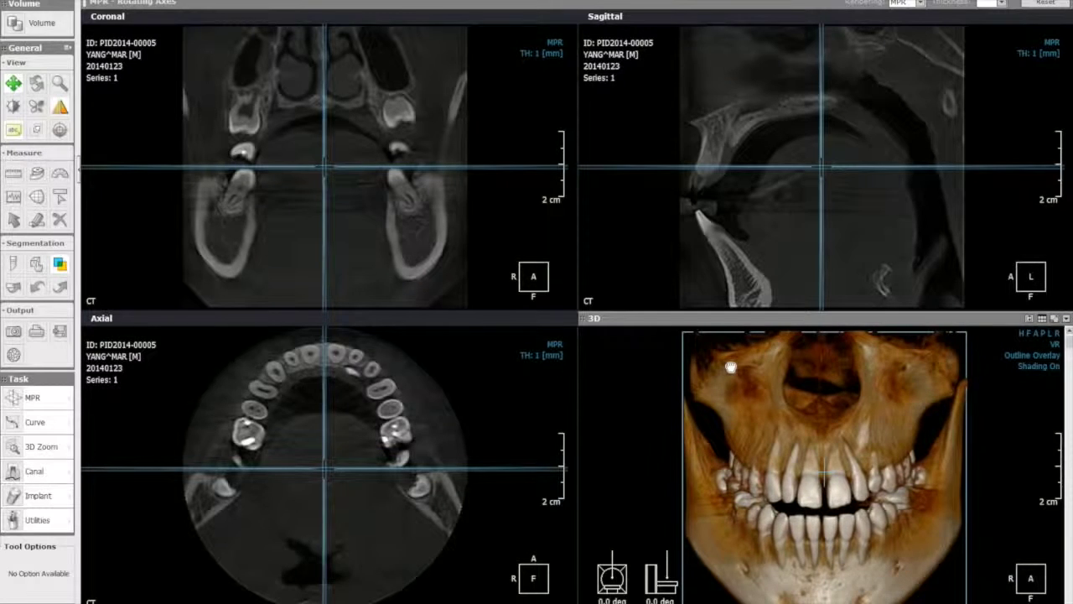
{"action": "left_click", "coordinate": [36, 83]}
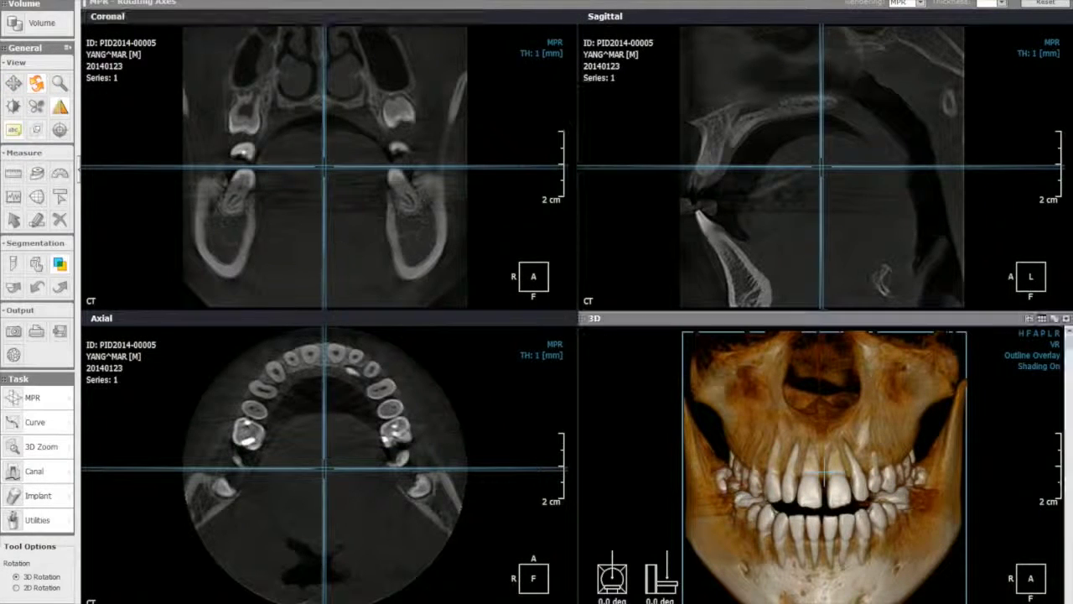
{"action": "left_click_drag", "start_coordinate": [772, 414], "coordinate": [745, 403]}
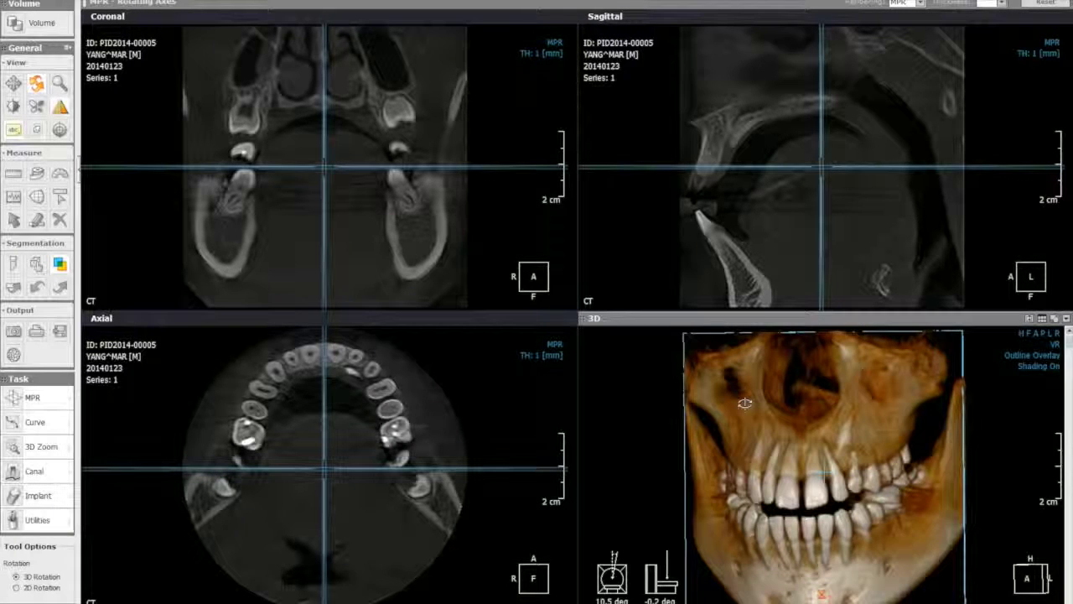
{"action": "left_click", "coordinate": [400, 276]}
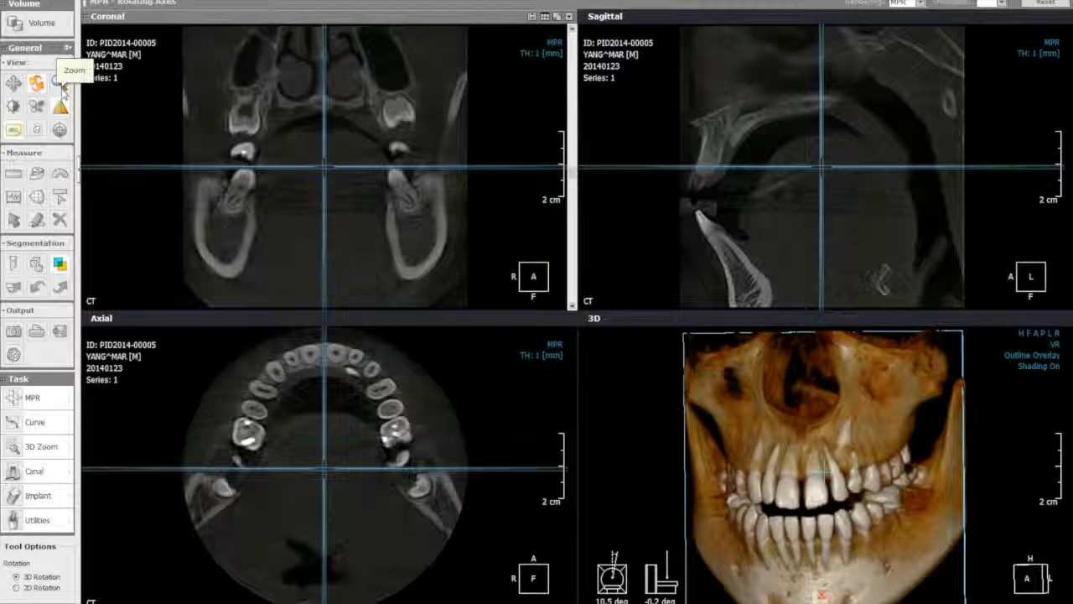
Zoom the 3D skull model in on the teeth and back out until the whole volume fits the view.
{"action": "left_click", "coordinate": [60, 83]}
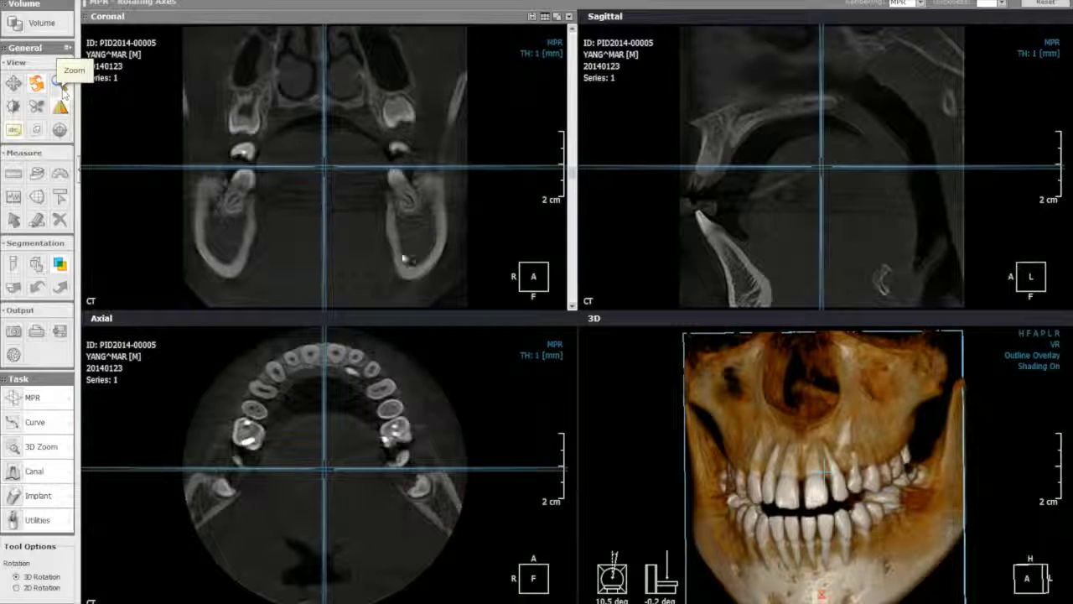
{"action": "left_click", "coordinate": [767, 401]}
{"action": "scroll", "coordinate": [769, 408], "scroll_direction": "up", "scroll_amount": 3}
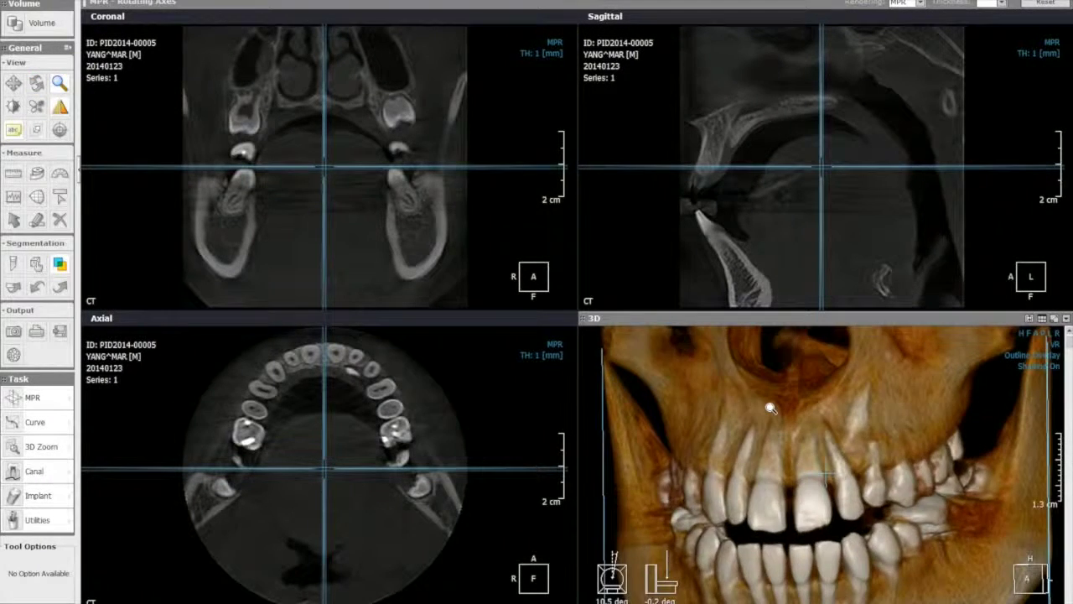
{"action": "scroll", "coordinate": [769, 408], "scroll_direction": "down", "scroll_amount": 5}
{"action": "left_click", "coordinate": [365, 275]}
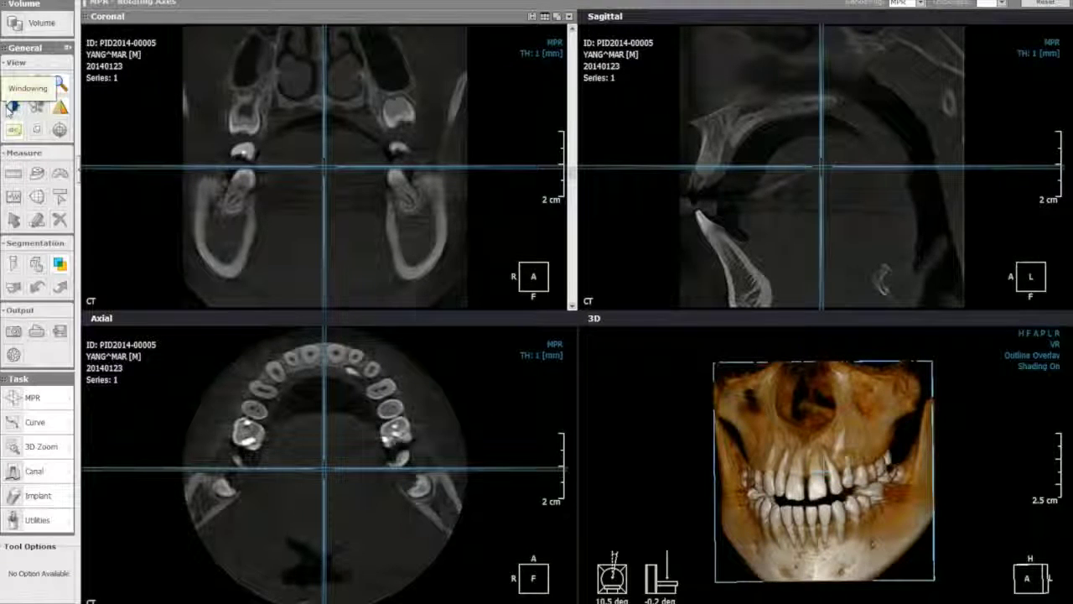
Brighten the grayscale slices with the Windowing tool in the coronal view.
{"action": "left_click", "coordinate": [11, 108]}
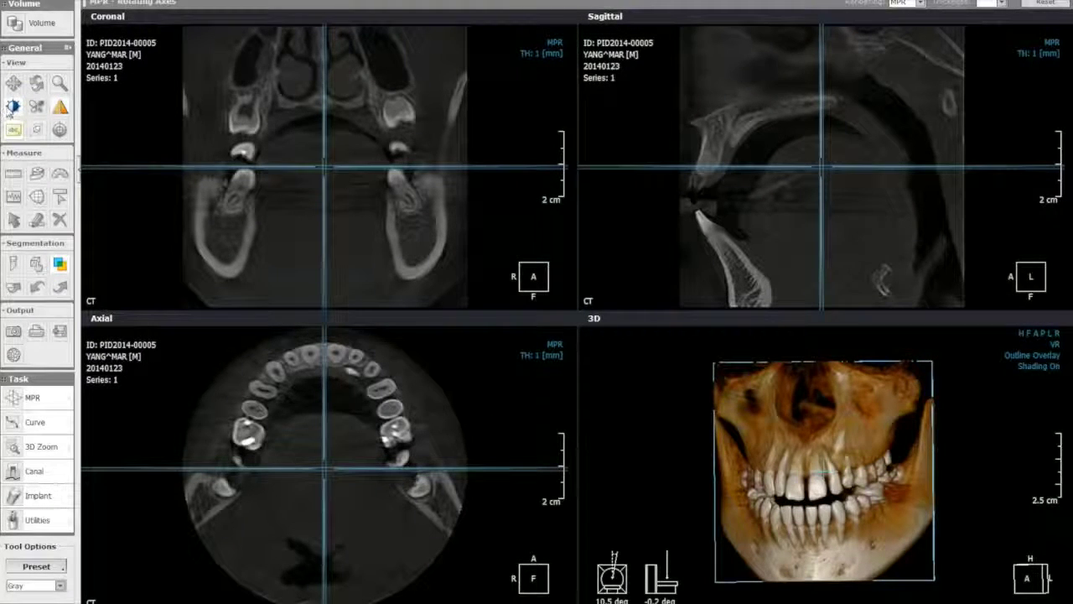
{"action": "left_click", "coordinate": [235, 194]}
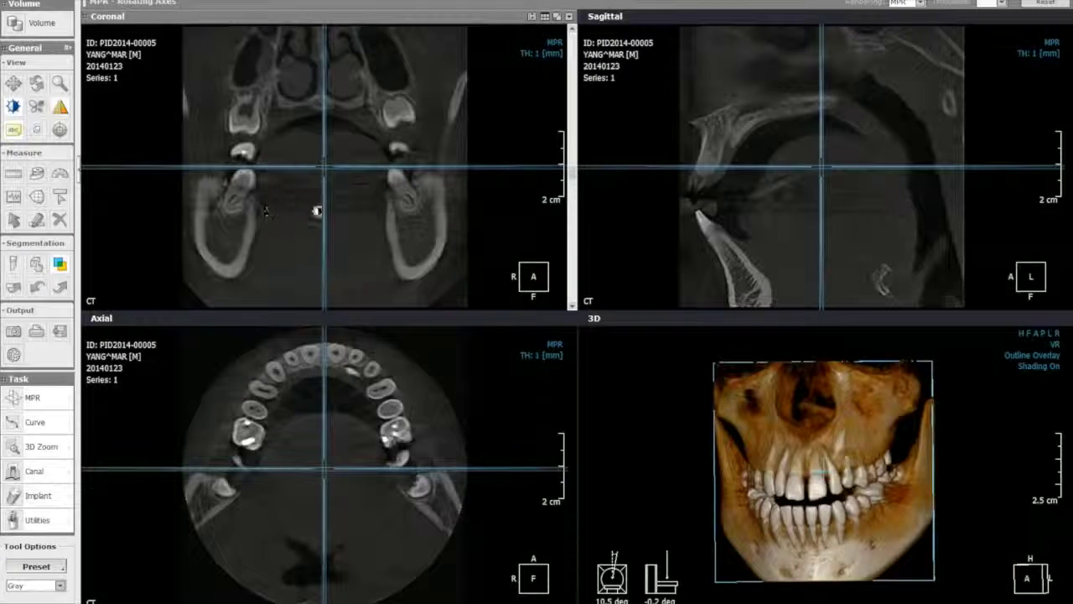
{"action": "mouse_move", "coordinate": [421, 213]}
{"action": "left_mouse_down"}
{"action": "mouse_move", "coordinate": [407, 108]}
{"action": "mouse_move", "coordinate": [412, 230]}
{"action": "left_mouse_up"}
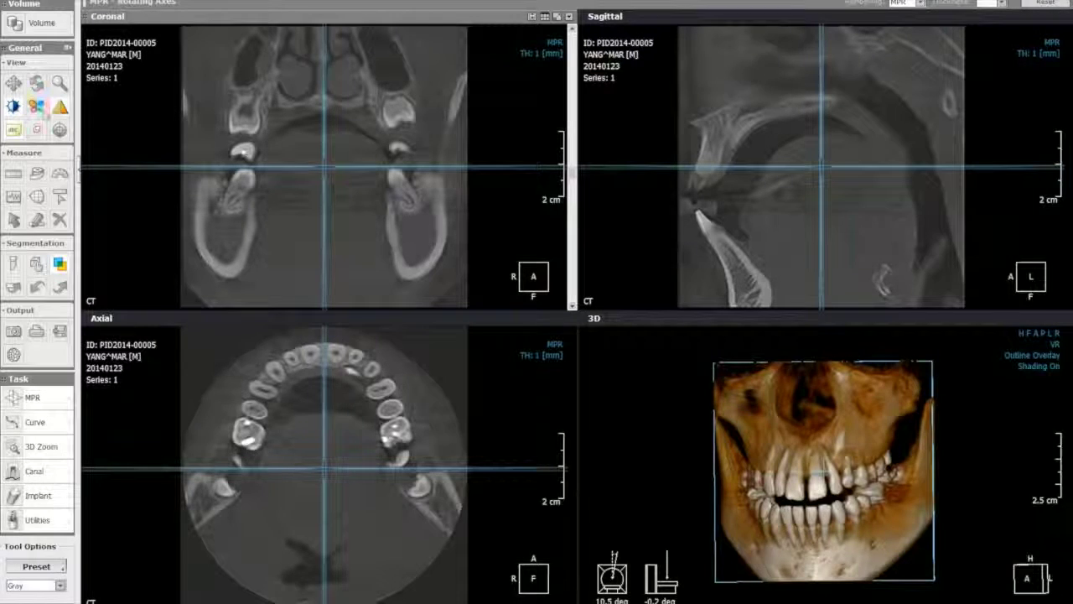
Invert the image colours and restore them, and toggle the text overlay off and on again.
{"action": "left_click", "coordinate": [36, 106]}
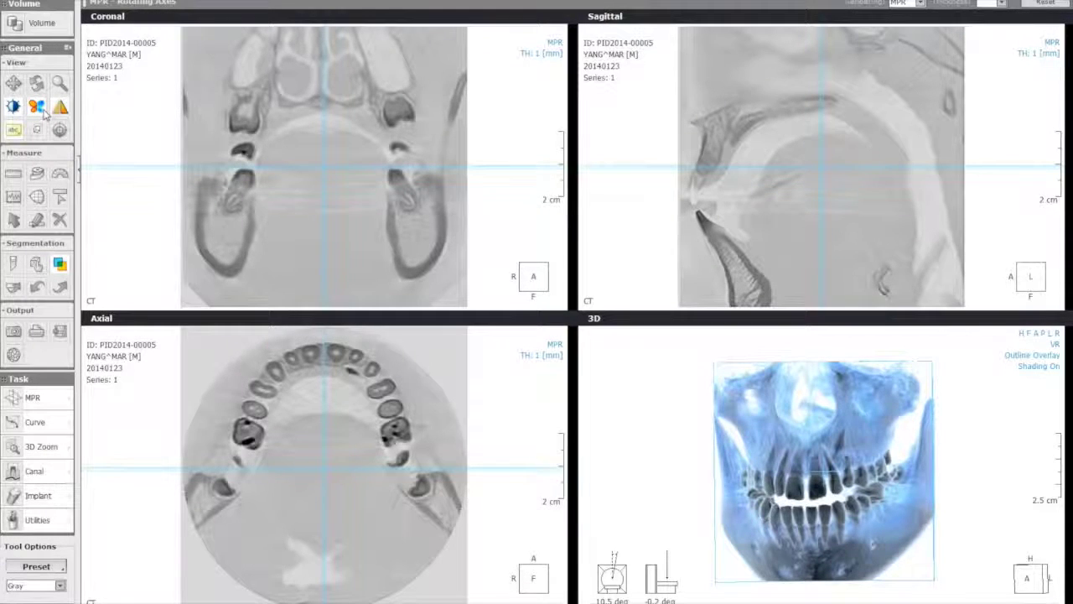
{"action": "left_click", "coordinate": [39, 110]}
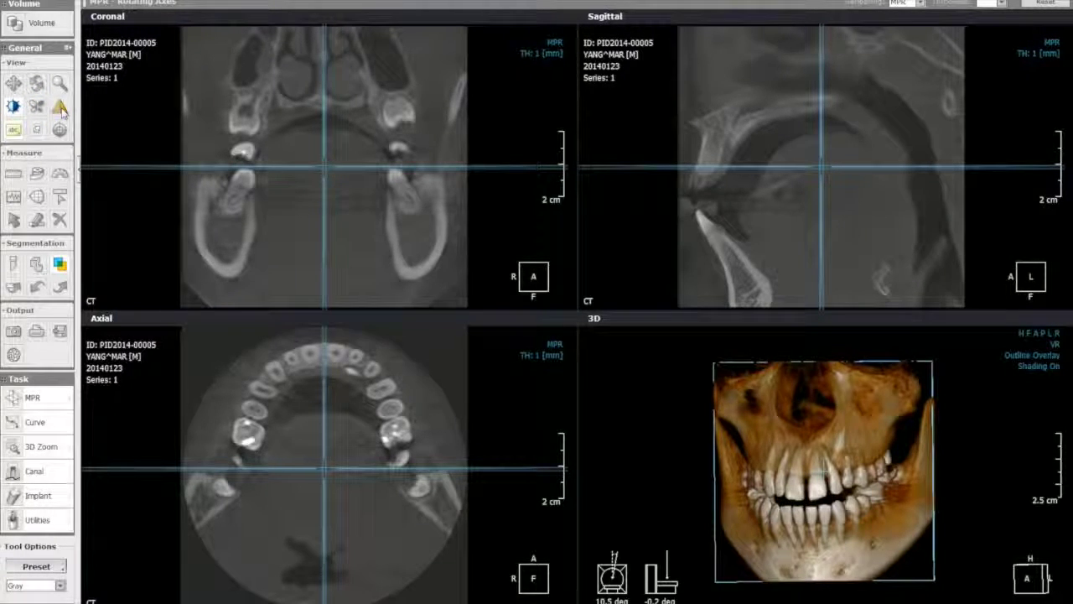
{"action": "left_click", "coordinate": [61, 109]}
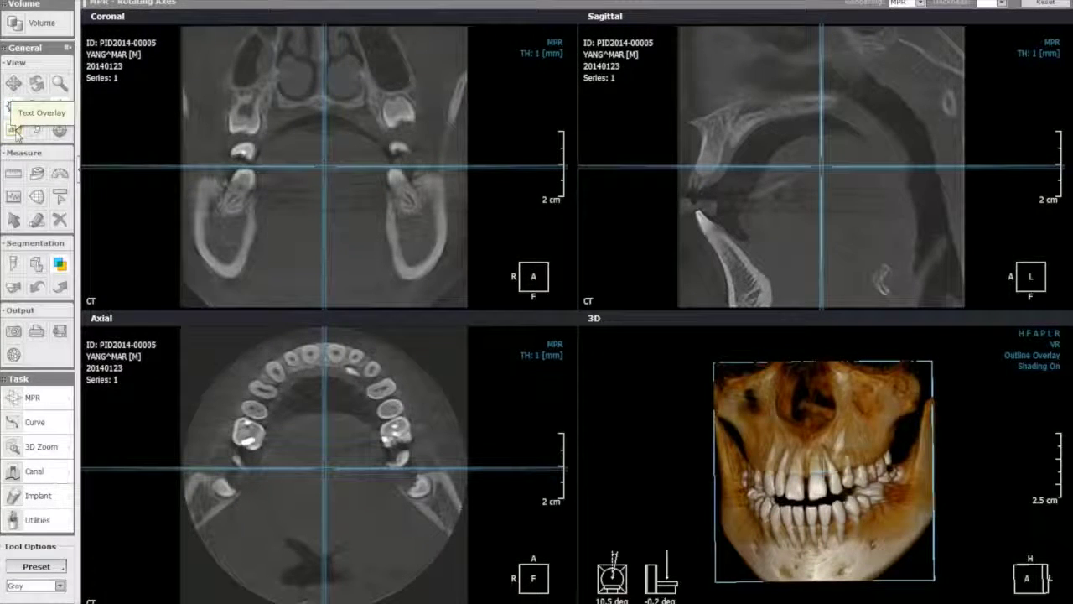
{"action": "left_click", "coordinate": [14, 130]}
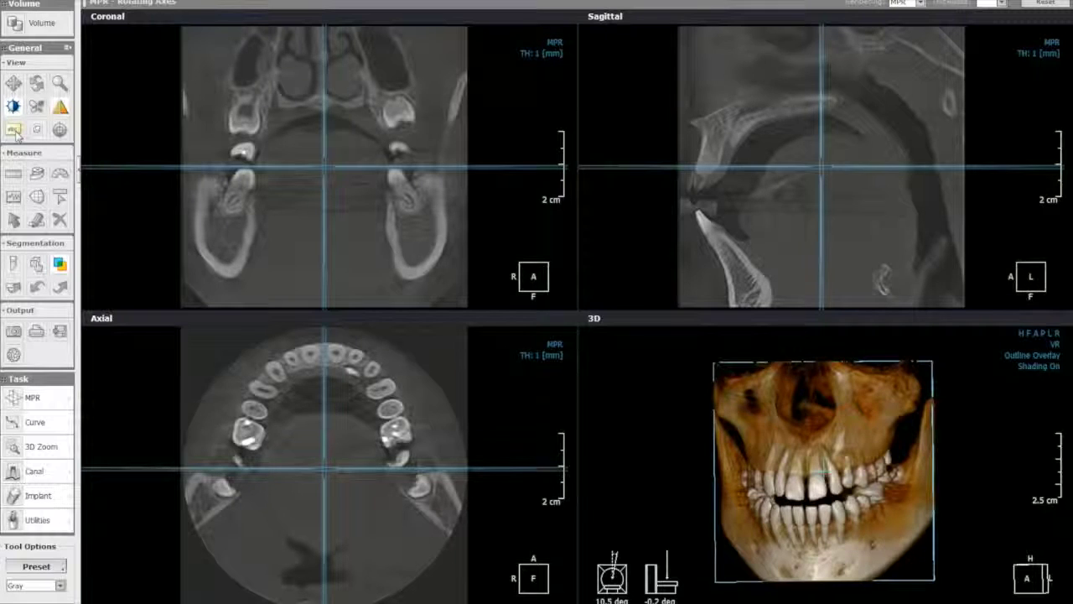
{"action": "left_click", "coordinate": [14, 131]}
Examine the upper teeth in the coronal view with the Lens tool.
{"action": "left_click", "coordinate": [60, 130]}
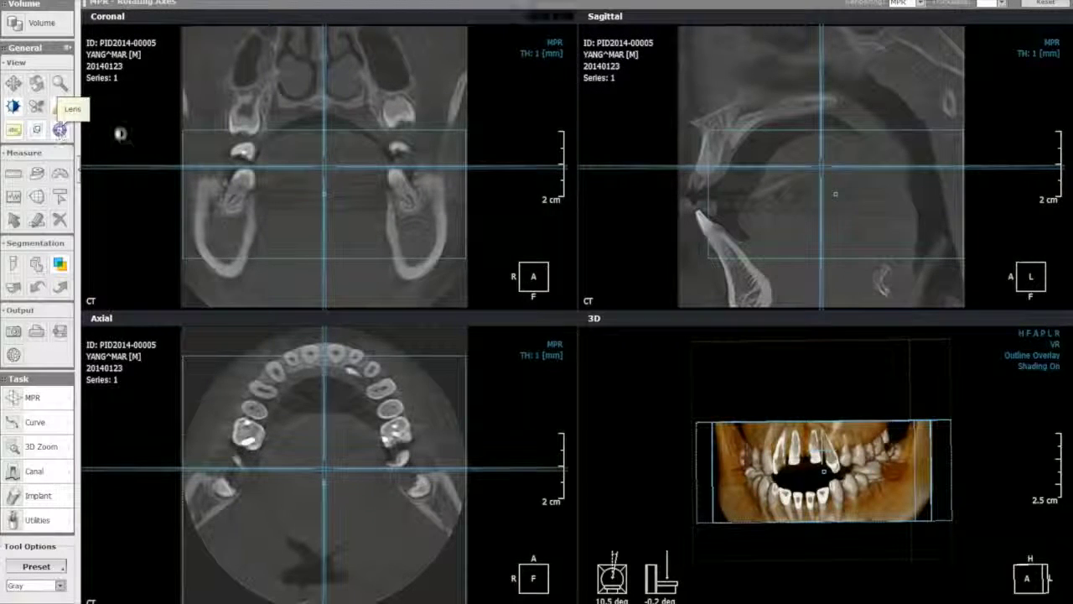
{"action": "left_click", "coordinate": [256, 127]}
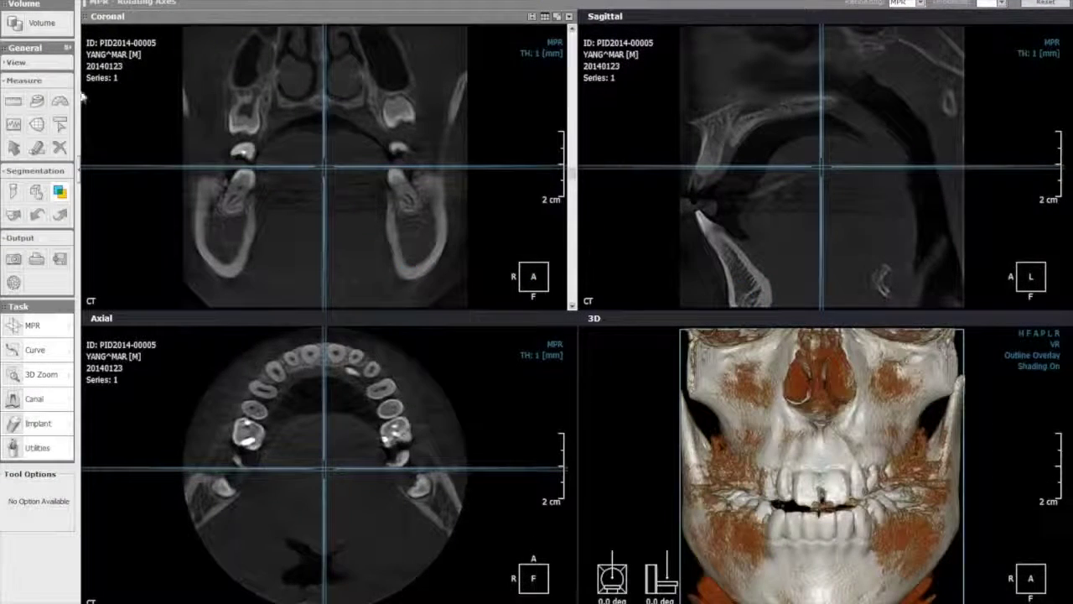
Measure the lower tooth on the patient's right side in the coronal view with the 2-D Ruler.
{"action": "left_click", "coordinate": [14, 101]}
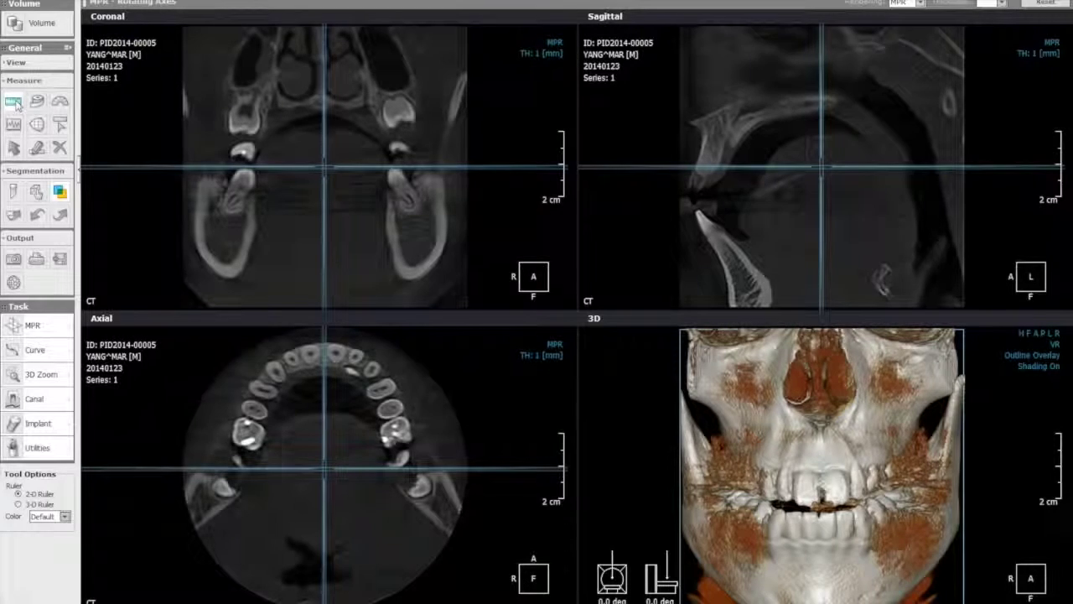
{"action": "key", "text": "space"}
{"action": "left_click_drag", "start_coordinate": [250, 173], "coordinate": [225, 215]}
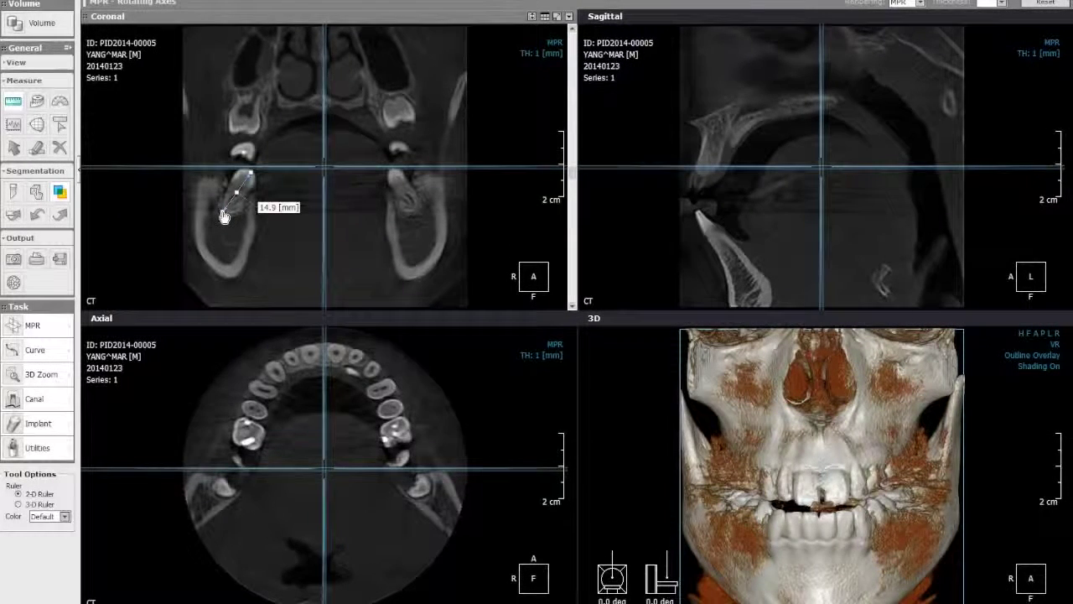
Measure a poly-line with the Tapeline from the lower tooth on the patient's left down to the jaw's lower edge in the coronal view.
{"action": "left_click", "coordinate": [39, 102]}
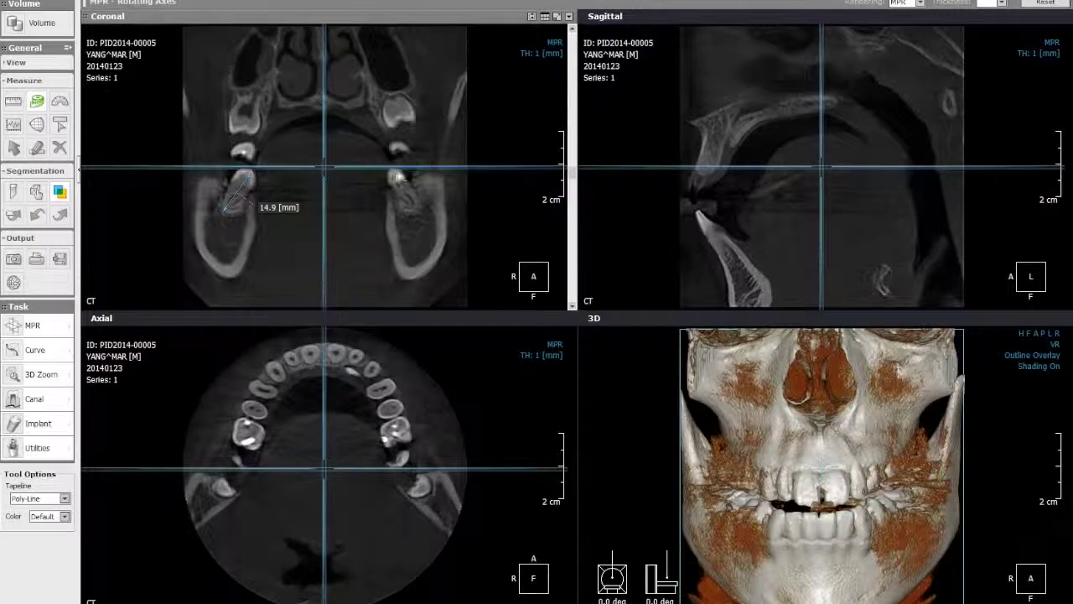
{"action": "left_click", "coordinate": [400, 175]}
{"action": "left_click", "coordinate": [417, 210]}
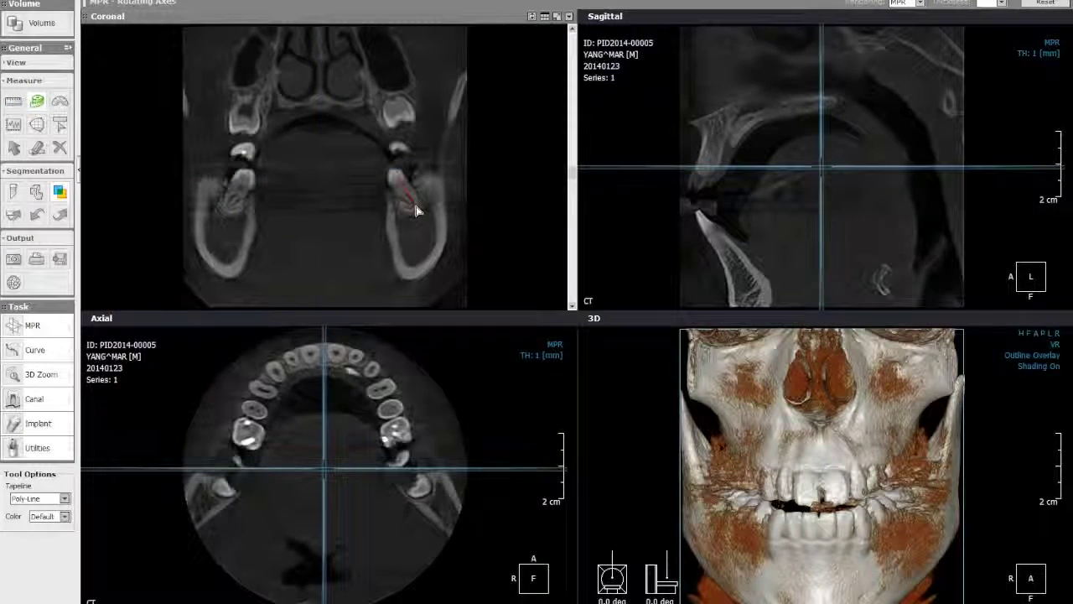
{"action": "double_click", "coordinate": [413, 265]}
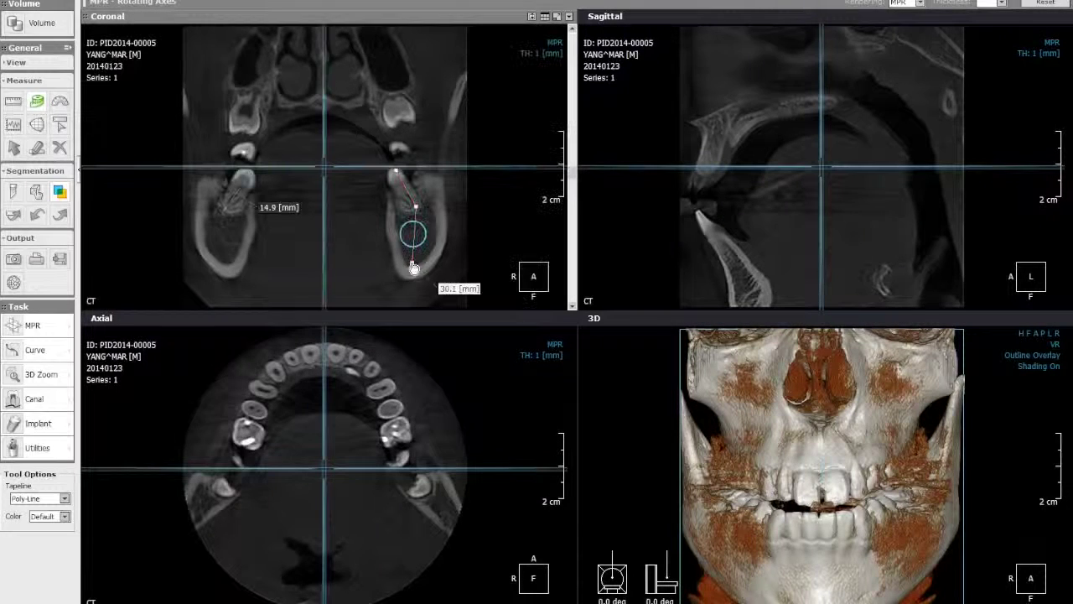
Measure a 3-point angle on the lower front jaw in the sagittal view, starting from the incisor tip.
{"action": "left_click", "coordinate": [59, 102]}
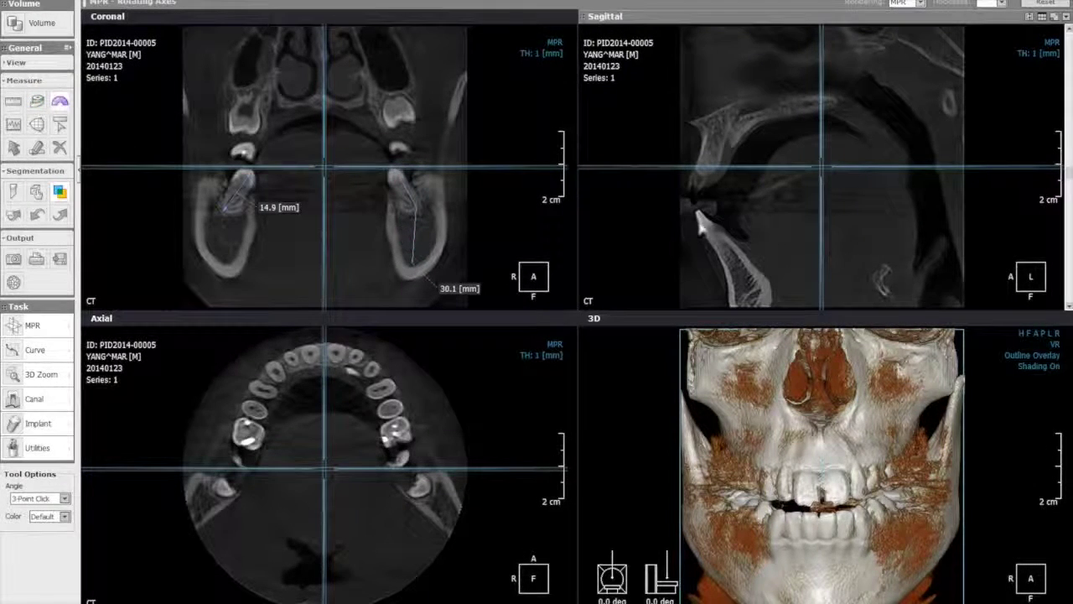
{"action": "left_click", "coordinate": [698, 215]}
{"action": "left_click", "coordinate": [751, 284]}
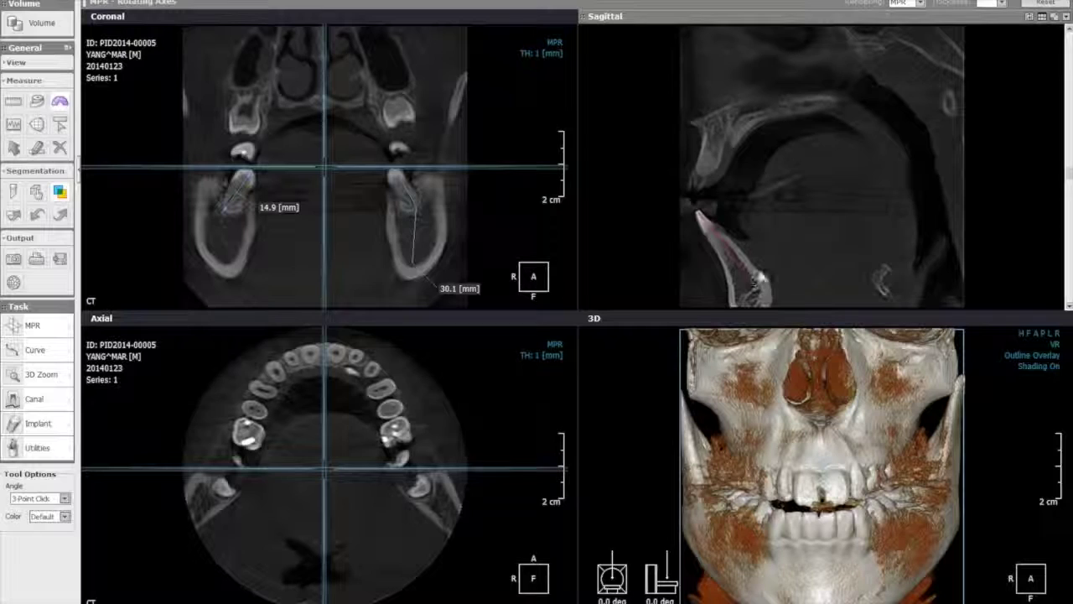
{"action": "left_click", "coordinate": [742, 304]}
Plot an intensity profile across the lower tooth on the patient's right in the coronal view, then close the profile graph.
{"action": "left_click", "coordinate": [14, 125]}
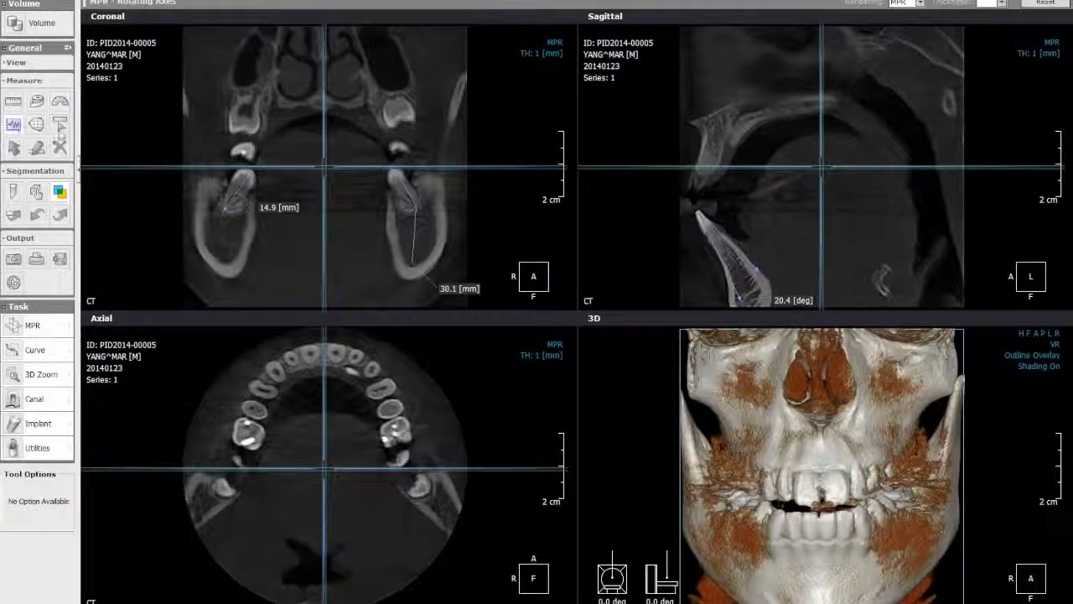
{"action": "left_click", "coordinate": [220, 202]}
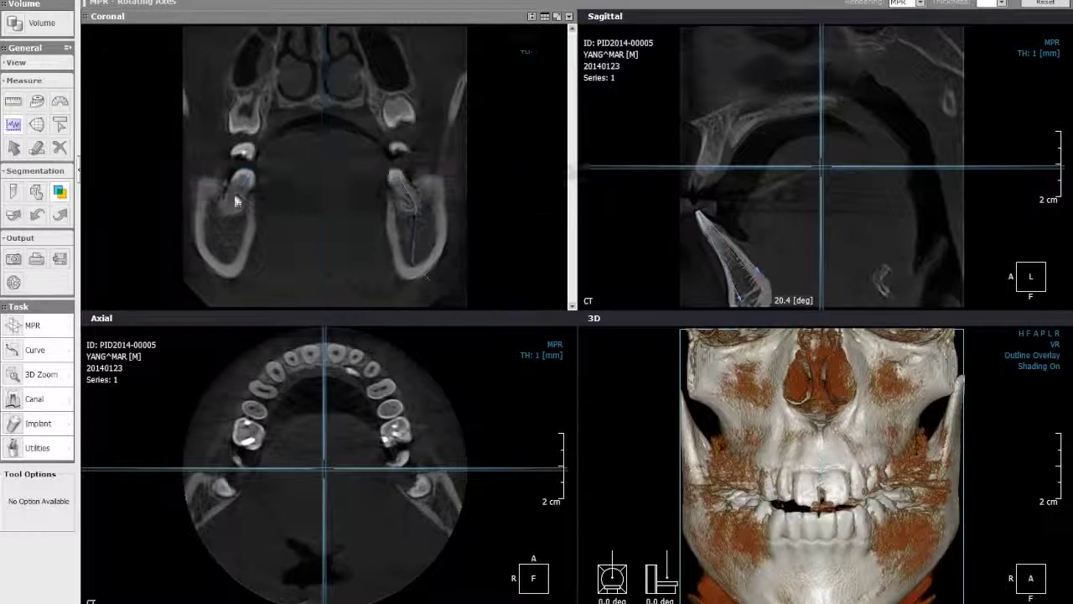
{"action": "left_click", "coordinate": [267, 191]}
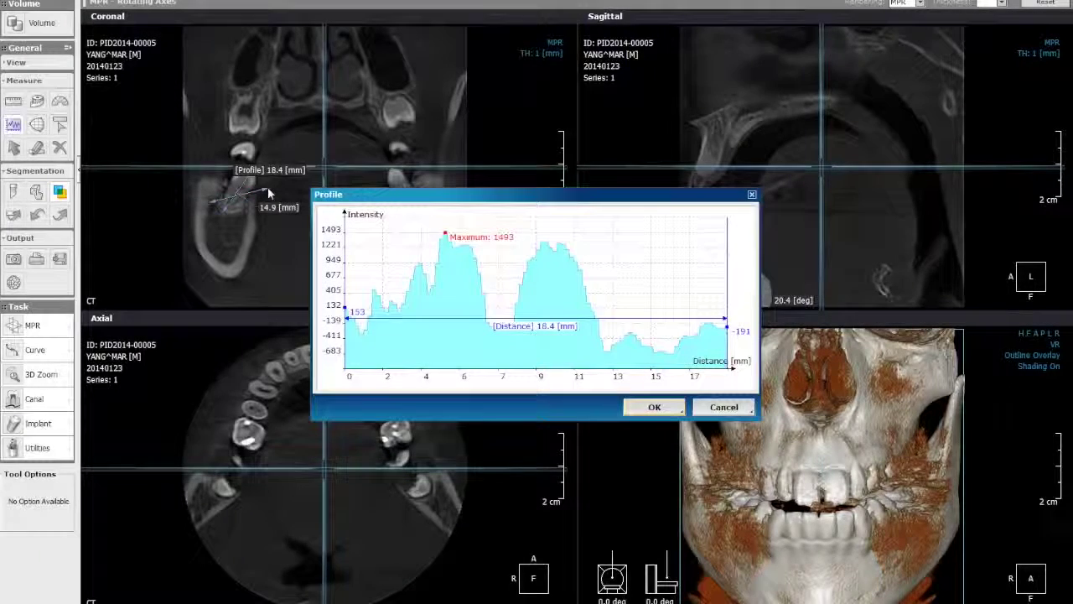
{"action": "left_click_drag", "start_coordinate": [442, 206], "coordinate": [471, 55]}
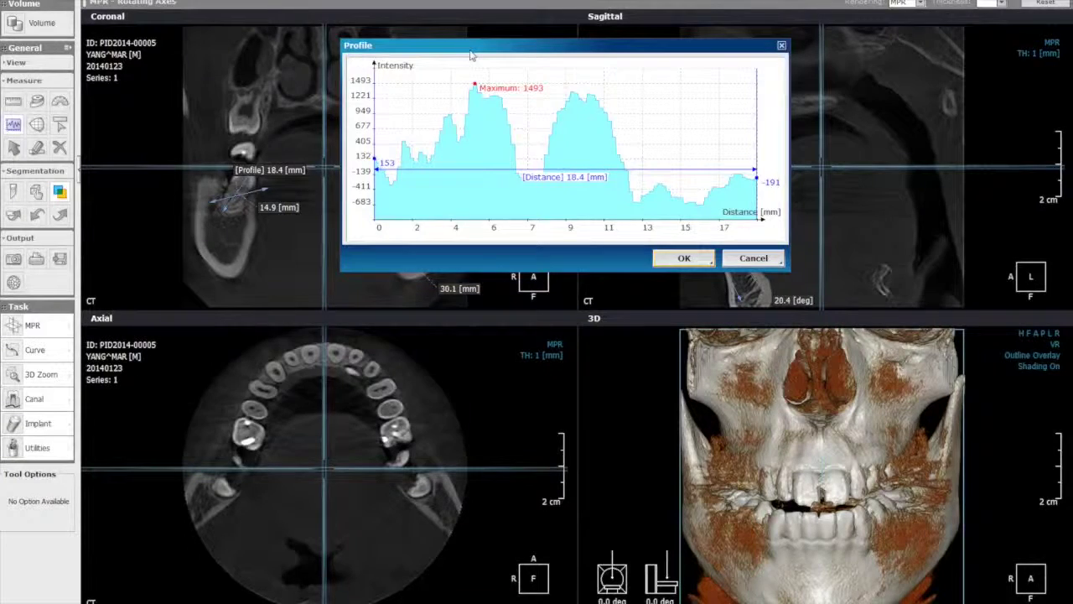
{"action": "key", "text": "Return"}
Outline a section of the airway in the sagittal view with the Line pen area tool to measure its area.
{"action": "left_click", "coordinate": [36, 124]}
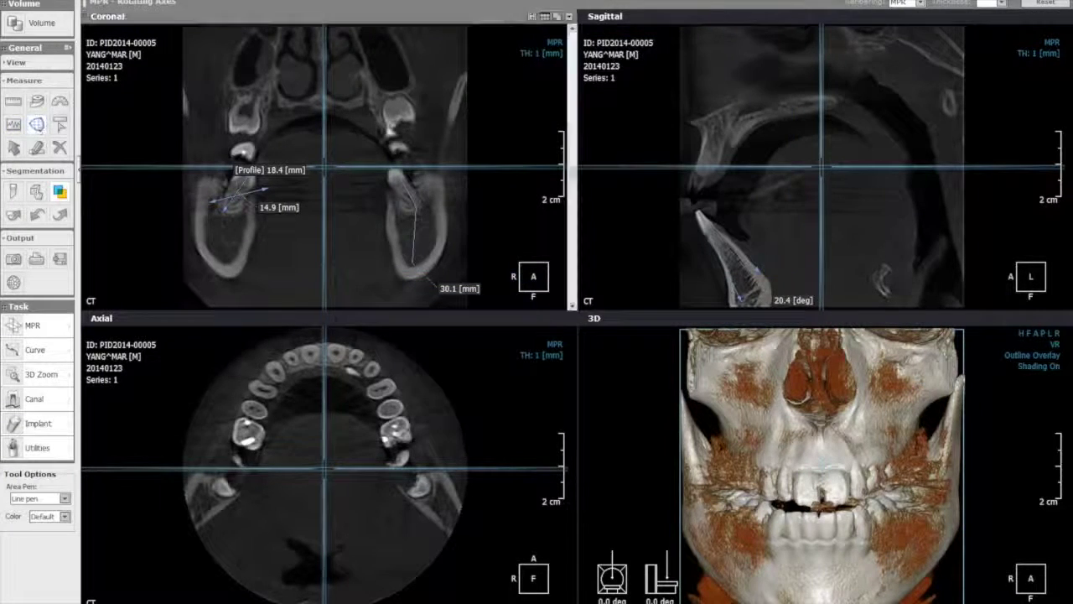
{"action": "mouse_move", "coordinate": [911, 201]}
{"action": "left_mouse_down"}
{"action": "mouse_move", "coordinate": [908, 156]}
{"action": "mouse_move", "coordinate": [881, 123]}
{"action": "mouse_move", "coordinate": [929, 136]}
{"action": "left_mouse_up"}
{"action": "left_click_drag", "start_coordinate": [937, 191], "coordinate": [913, 203]}
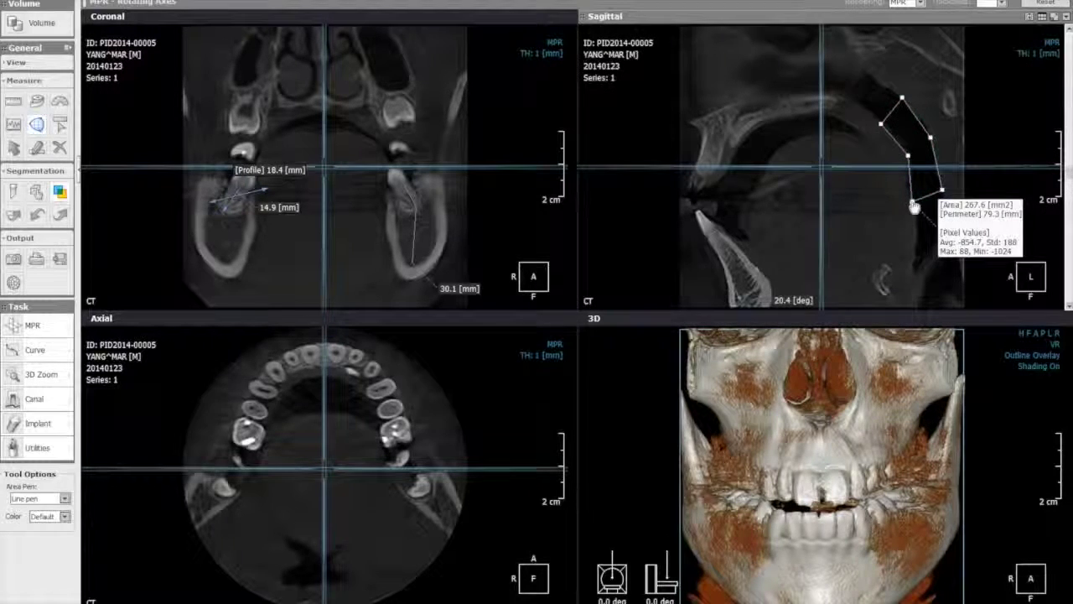
Measure a box ROI around the upper tooth on the patient's right side in the coronal view.
{"action": "left_click", "coordinate": [60, 124]}
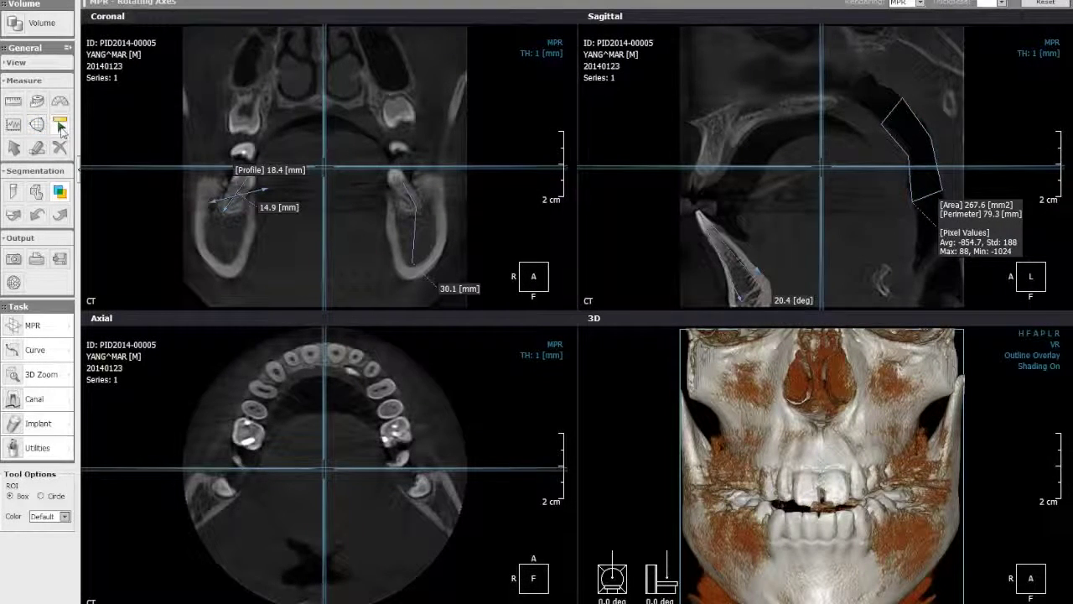
{"action": "left_click_drag", "start_coordinate": [225, 84], "coordinate": [266, 141]}
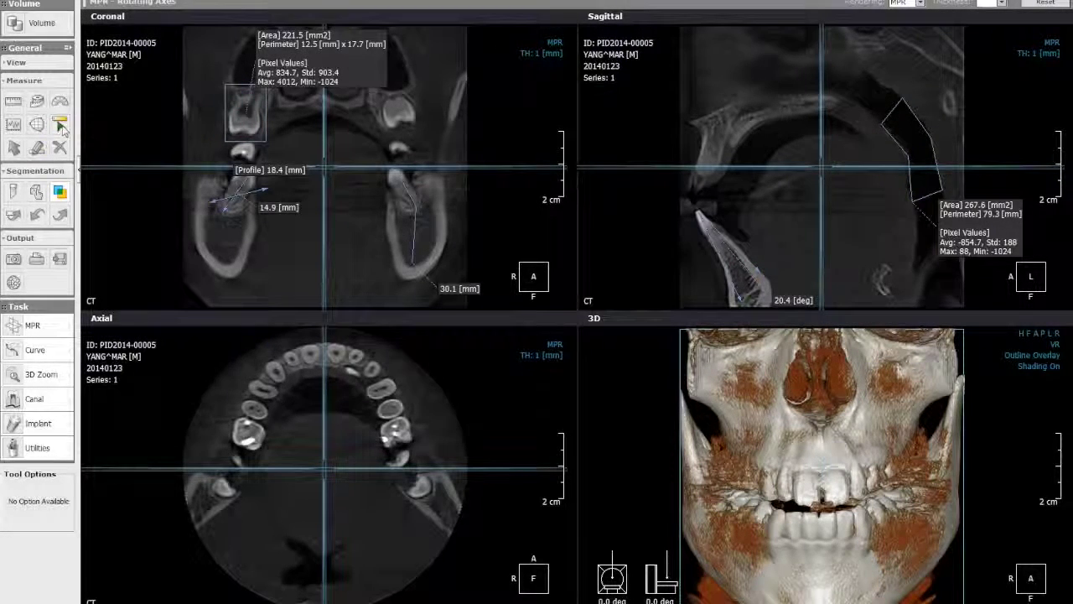
Draw an arrow at the lower jaw on the patient's right in the coronal view and add the note "Implant !! needed!!".
{"action": "left_click", "coordinate": [14, 148]}
{"action": "left_click_drag", "start_coordinate": [241, 210], "coordinate": [276, 265]}
{"action": "left_click", "coordinate": [37, 147]}
{"action": "left_click", "coordinate": [307, 246]}
{"action": "double_click", "coordinate": [368, 269]}
{"action": "type", "text": "Implant !! needed!!"}
{"action": "key", "text": "Return"}
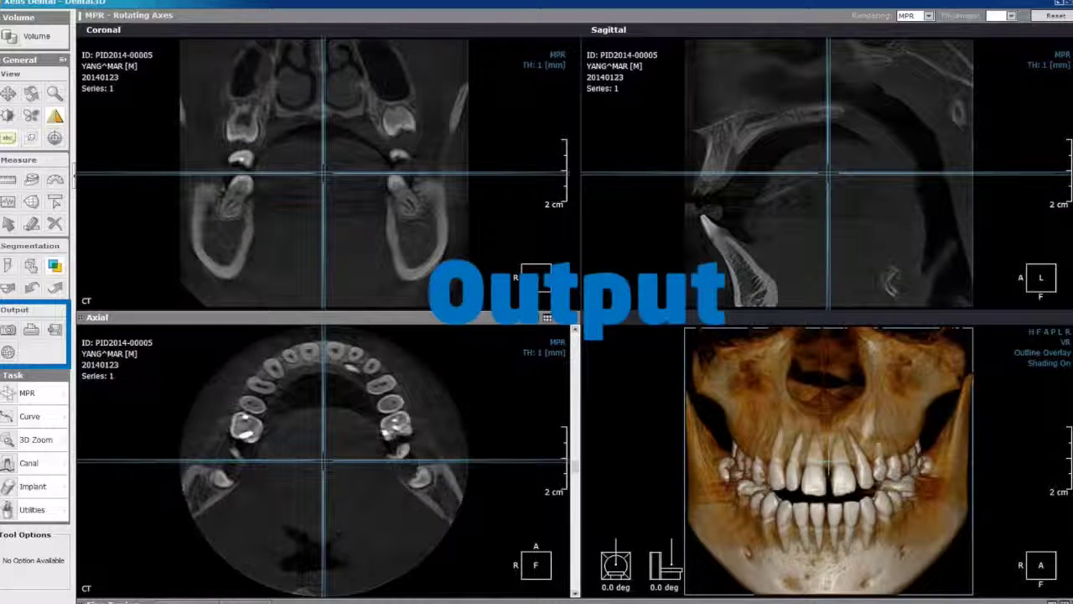
Capture individual panes with overlay and the full screen, and switch to the RAYSCAN image viewer to check the captures.
{"action": "left_click", "coordinate": [13, 138]}
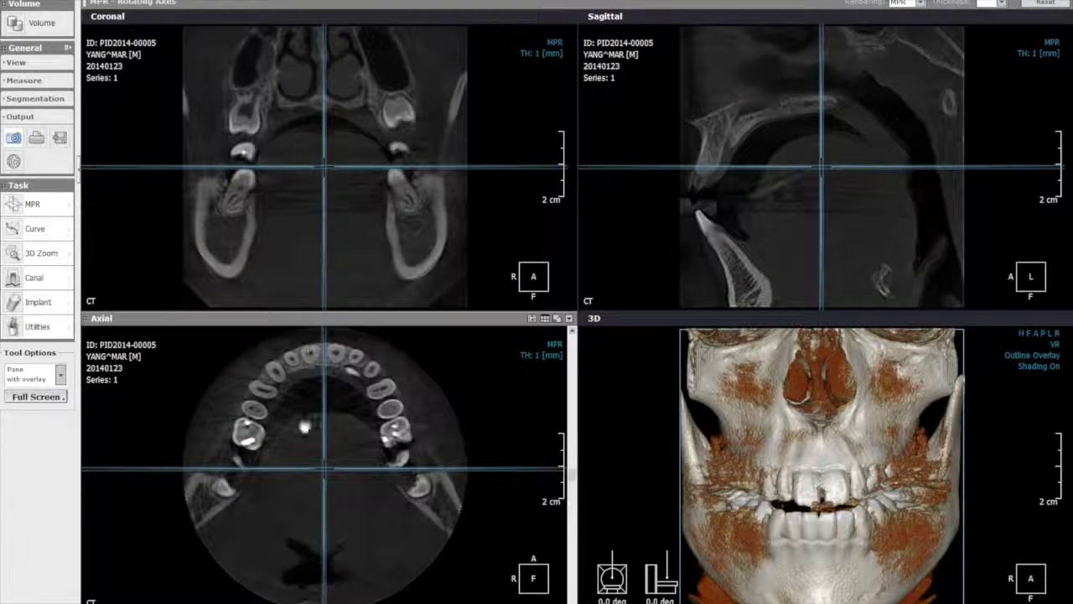
{"action": "left_click", "coordinate": [709, 247]}
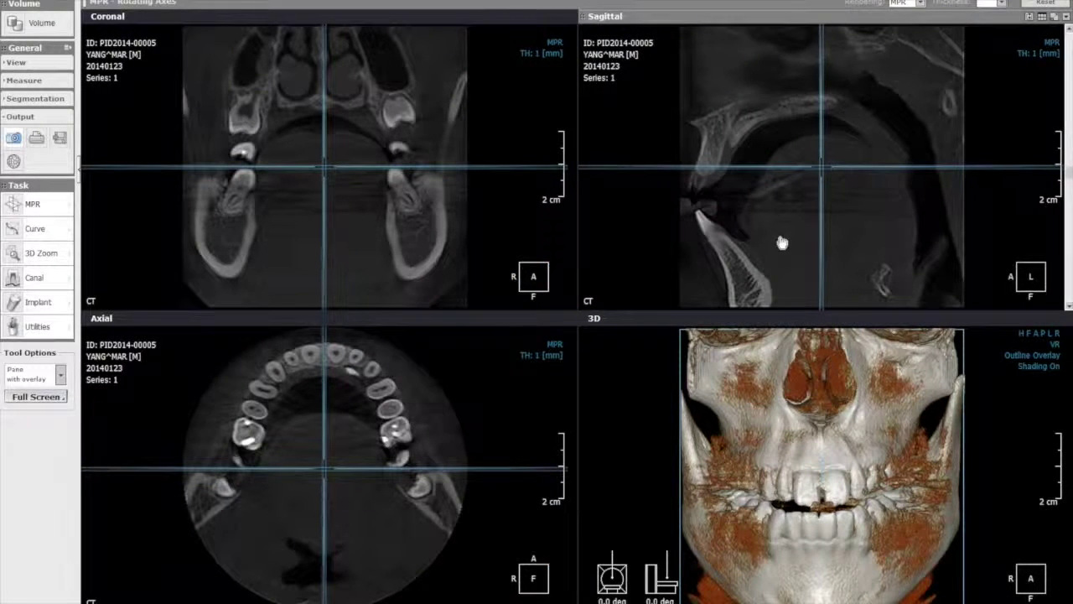
{"action": "left_click", "coordinate": [787, 352]}
{"action": "left_click", "coordinate": [89, 419]}
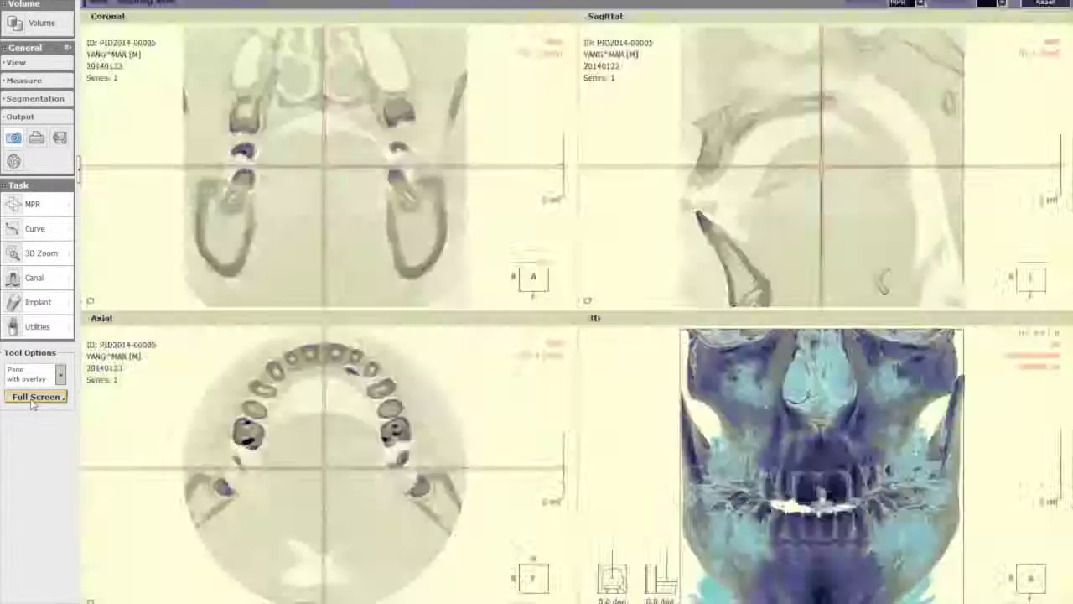
{"action": "mouse_move", "coordinate": [172, 602]}
{"action": "left_click", "coordinate": [188, 578]}
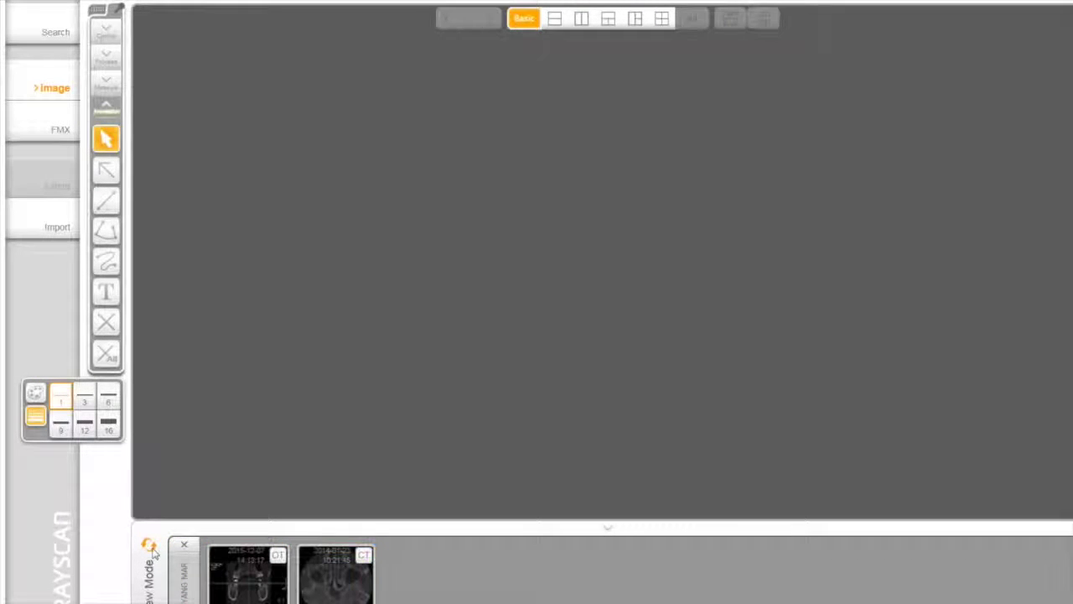
Look over the print layout and settings and the export function, closing both without producing any output.
{"action": "left_click", "coordinate": [38, 139]}
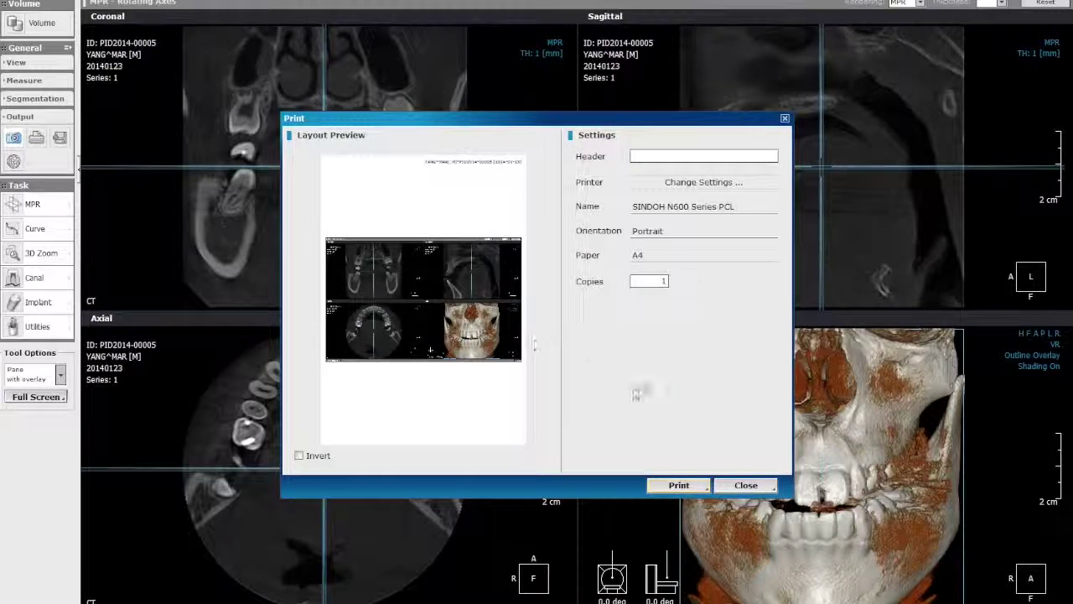
{"action": "left_click", "coordinate": [746, 485]}
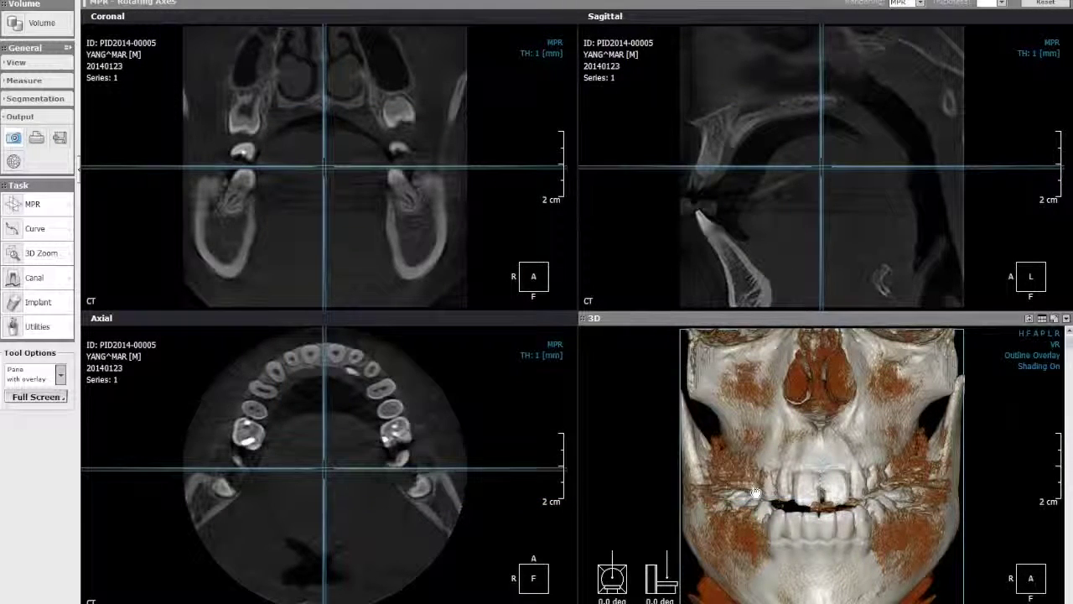
{"action": "left_click", "coordinate": [60, 141]}
{"action": "key", "text": "Escape"}
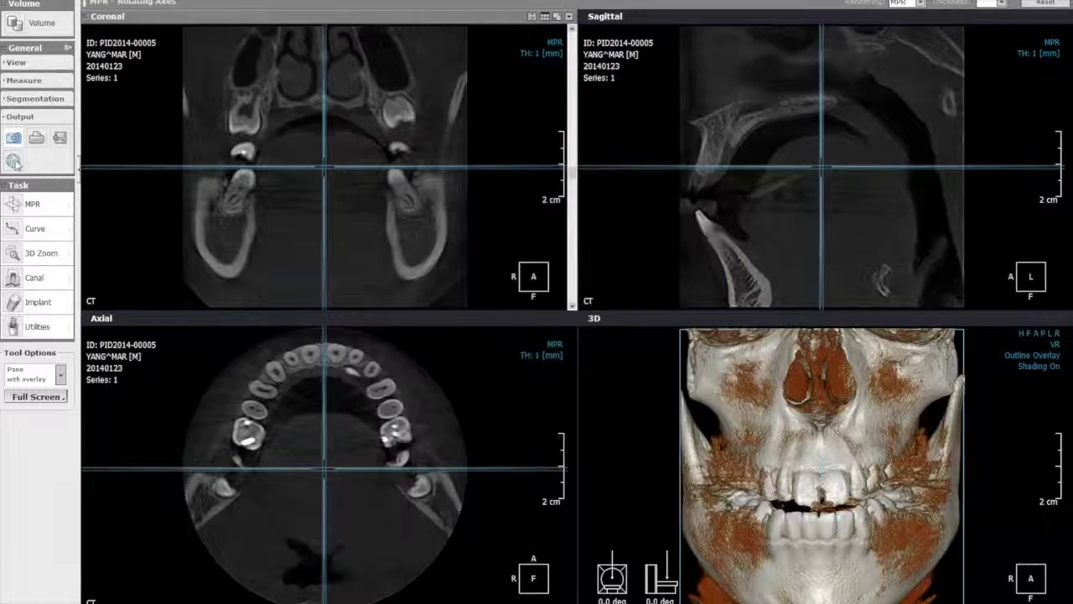
Browse the surface-model preview to a lower jaw slice, build the 3D surface model, and close the builder.
{"action": "left_click", "coordinate": [14, 163]}
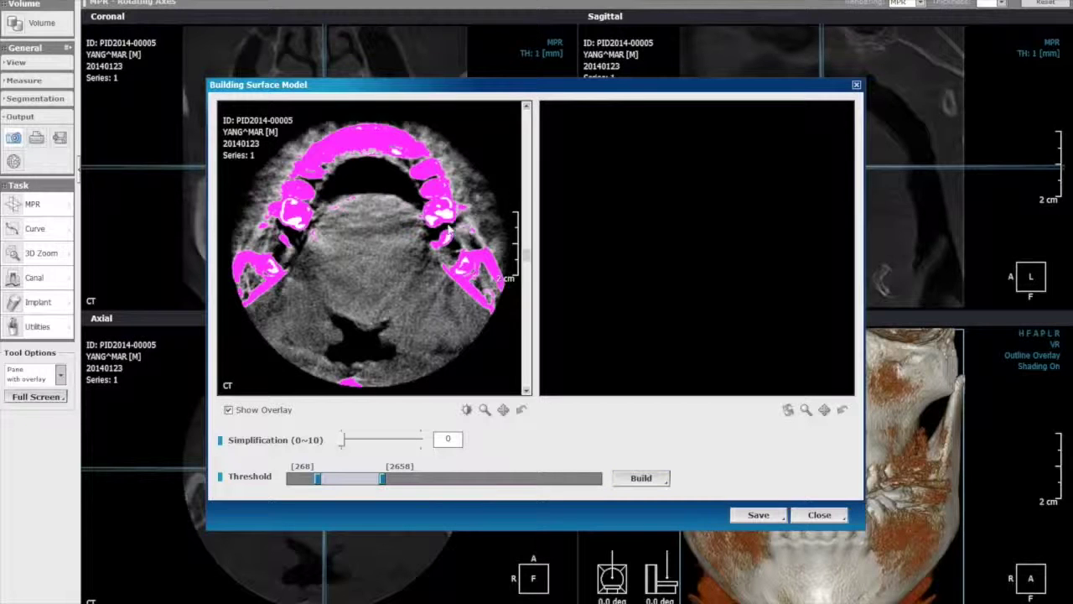
{"action": "left_click_drag", "start_coordinate": [526, 254], "coordinate": [529, 308]}
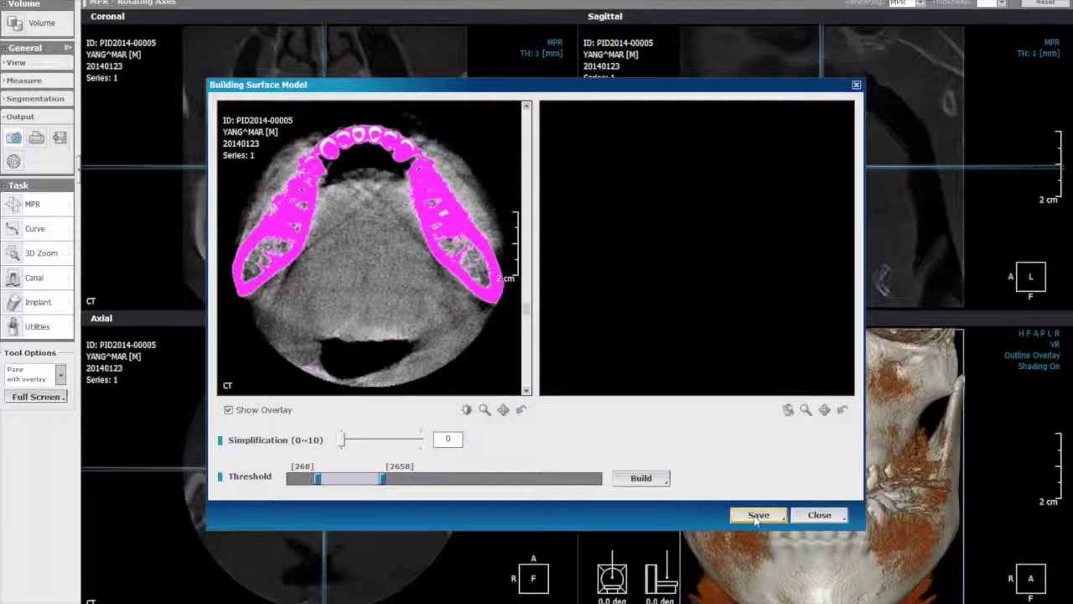
{"action": "left_click", "coordinate": [645, 479]}
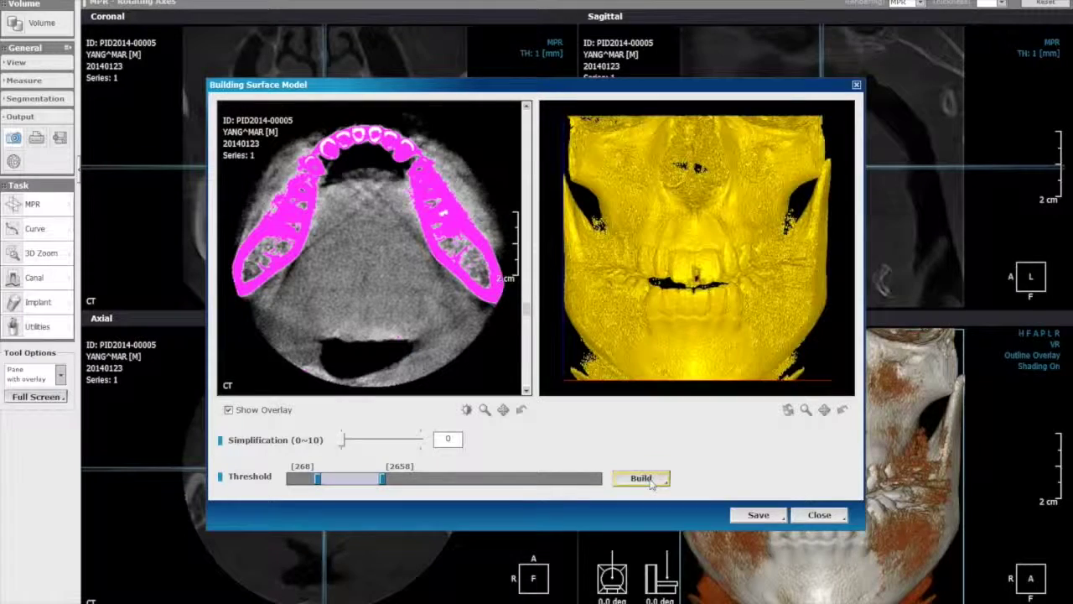
{"action": "left_click", "coordinate": [819, 515]}
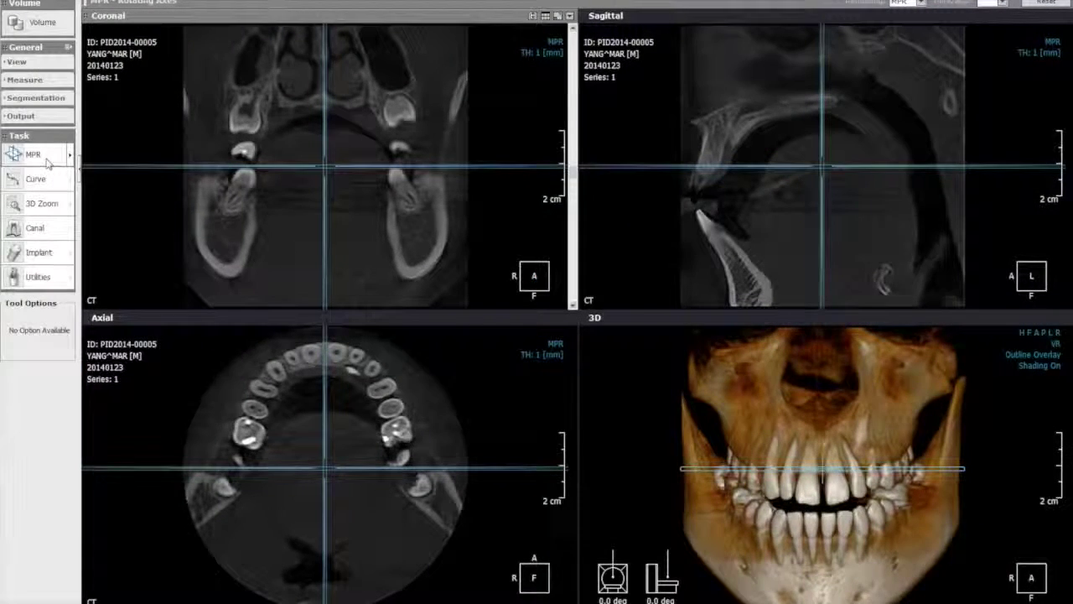
Switch the MPR mode to Oblique Slice and centre the rotation circle on the lower tooth on the patient's right in the coronal view.
{"action": "left_click", "coordinate": [71, 158]}
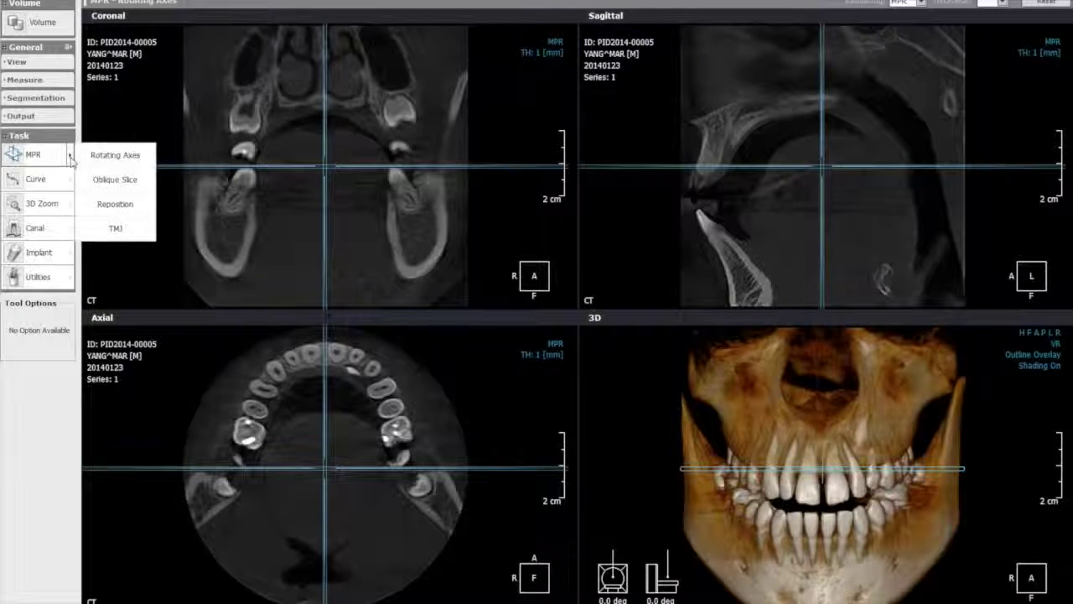
{"action": "left_click", "coordinate": [124, 181]}
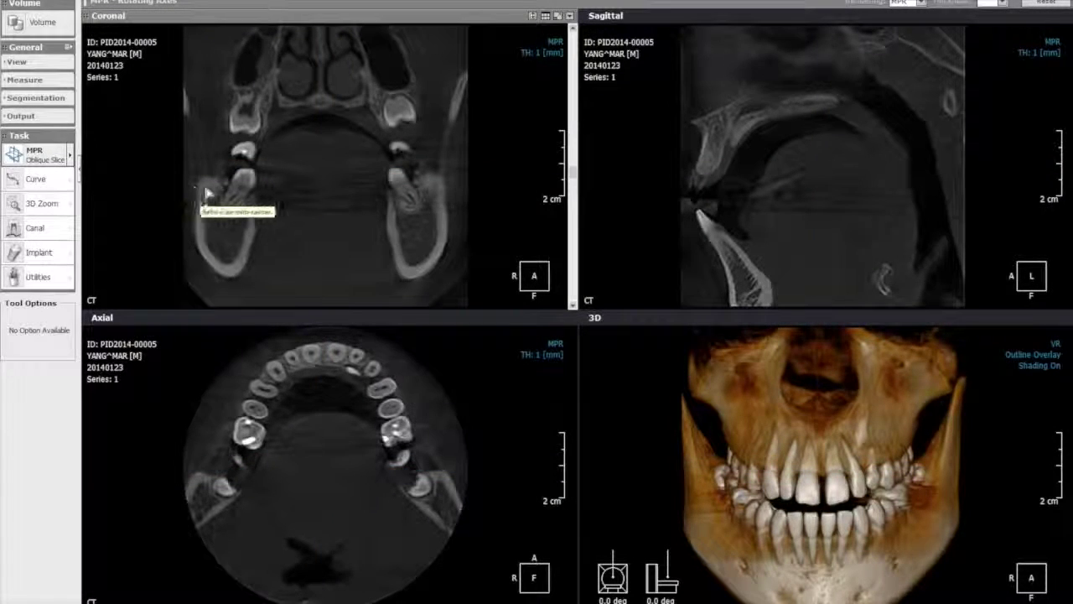
{"action": "left_click", "coordinate": [236, 193]}
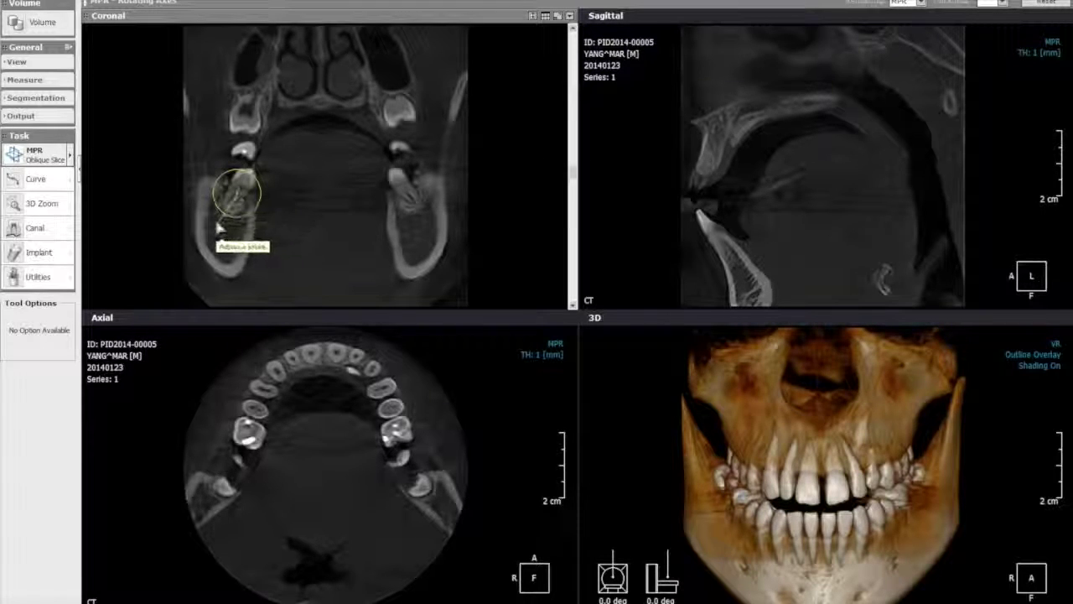
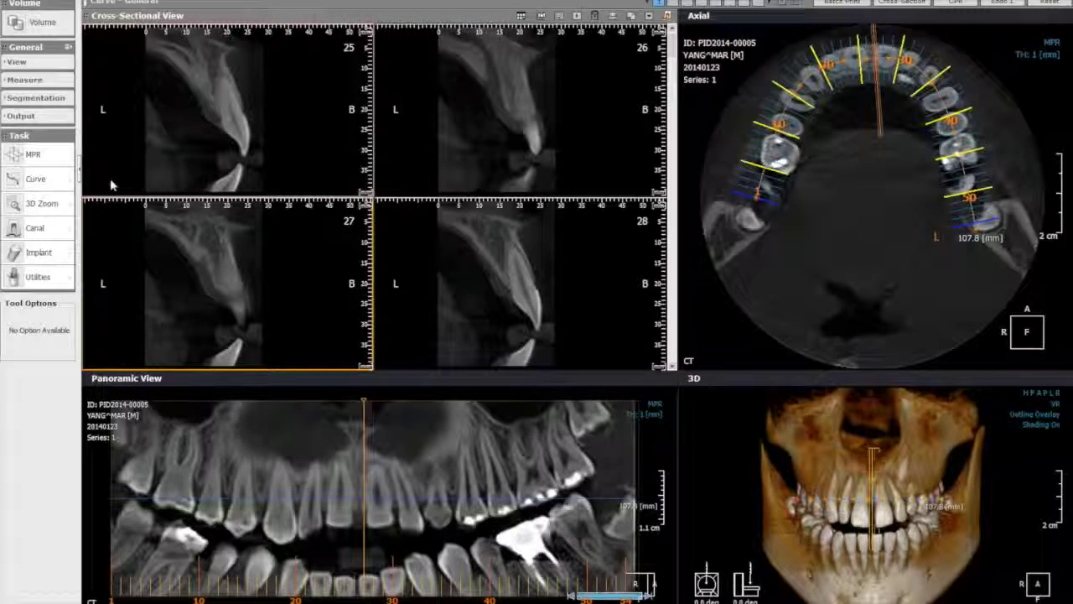
Extend the panoramic range upward, and in the MPR layout lower the axial plane to the level of the lower tooth roots.
{"action": "left_click_drag", "start_coordinate": [410, 395], "coordinate": [412, 376]}
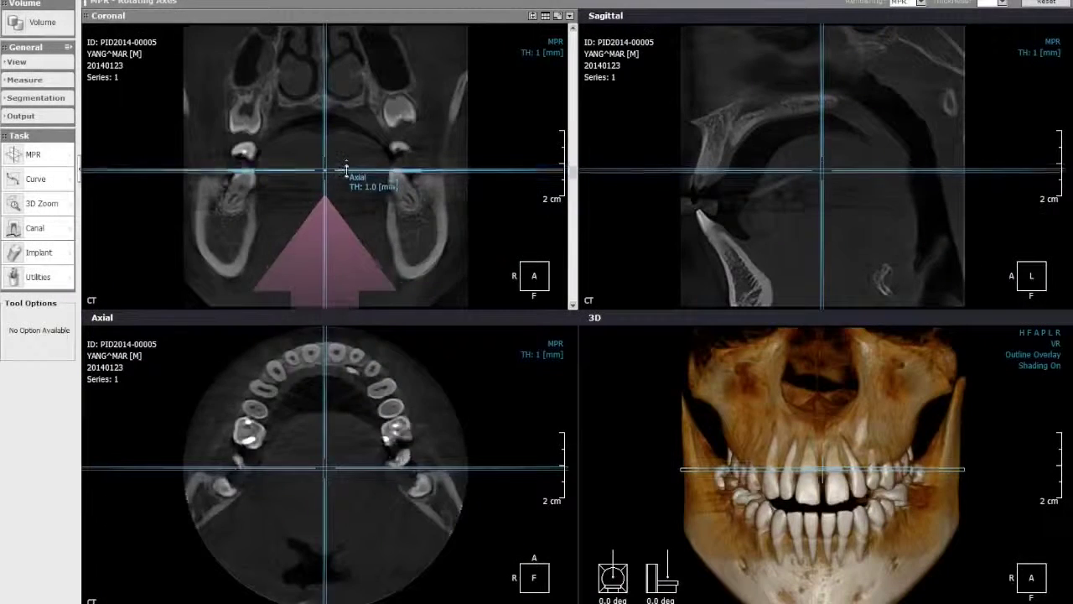
{"action": "left_click_drag", "start_coordinate": [348, 214], "coordinate": [348, 224]}
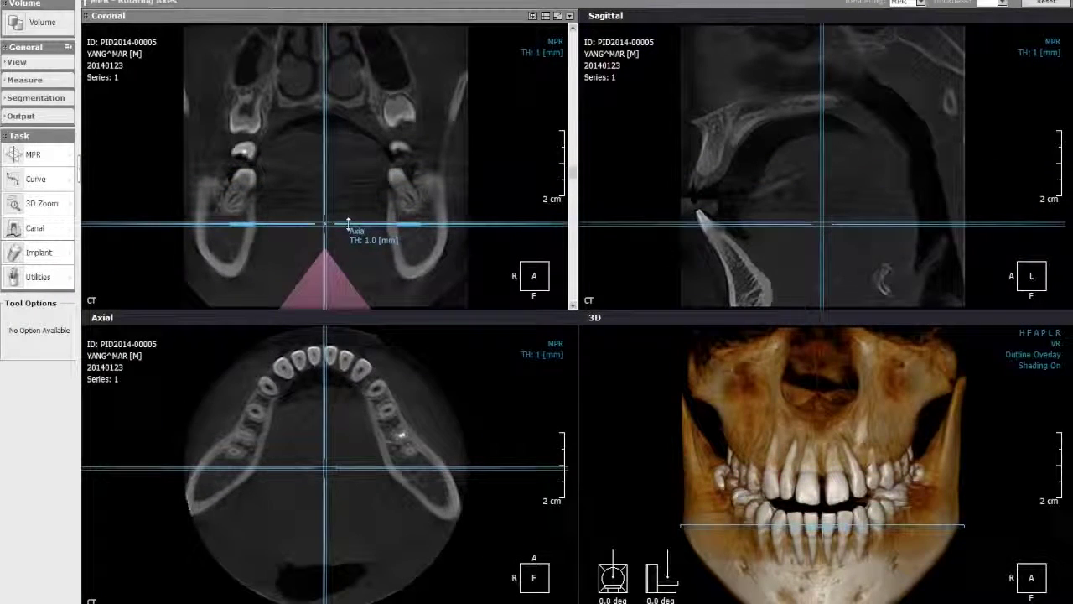
Draw a Cross-Sectional curve through the lower dental arch in the axial view, from the jaw's rear end on the patient's right to the left.
{"action": "left_click", "coordinate": [70, 179]}
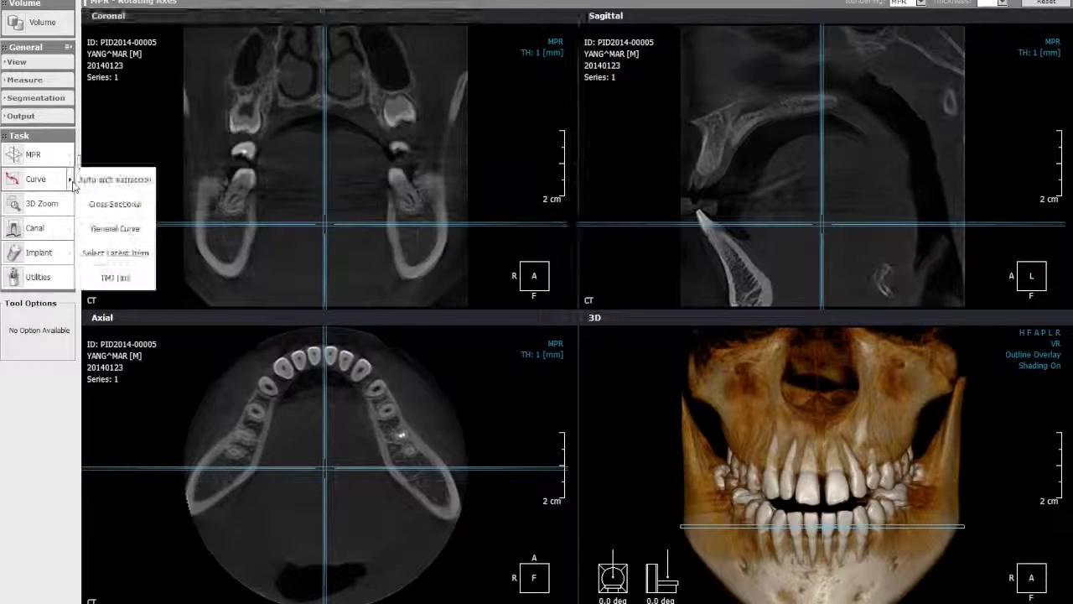
{"action": "left_click", "coordinate": [115, 203]}
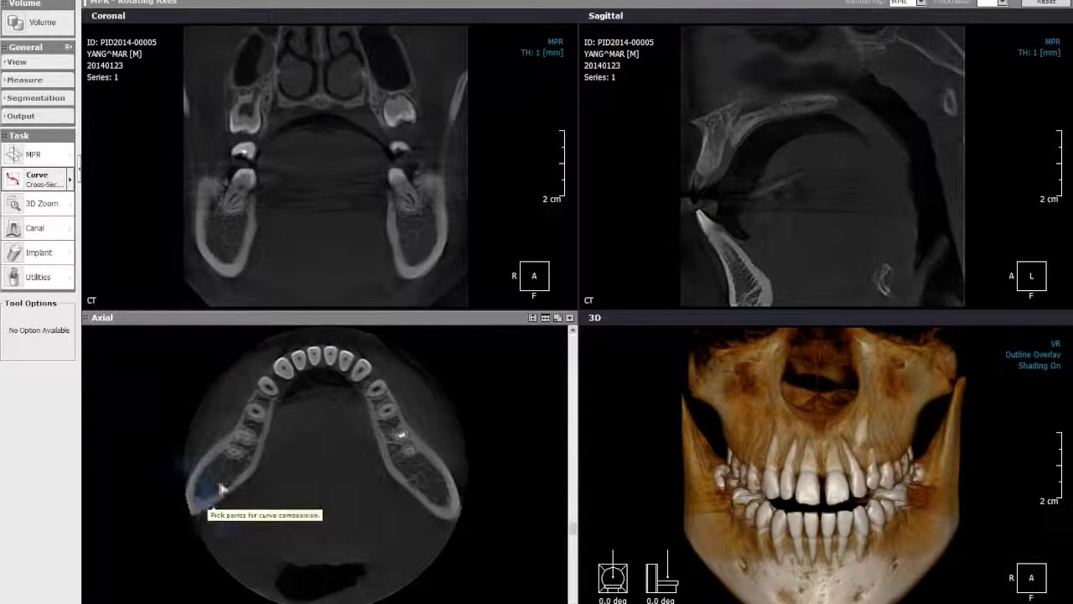
{"action": "left_click", "coordinate": [194, 501]}
{"action": "left_click", "coordinate": [239, 457]}
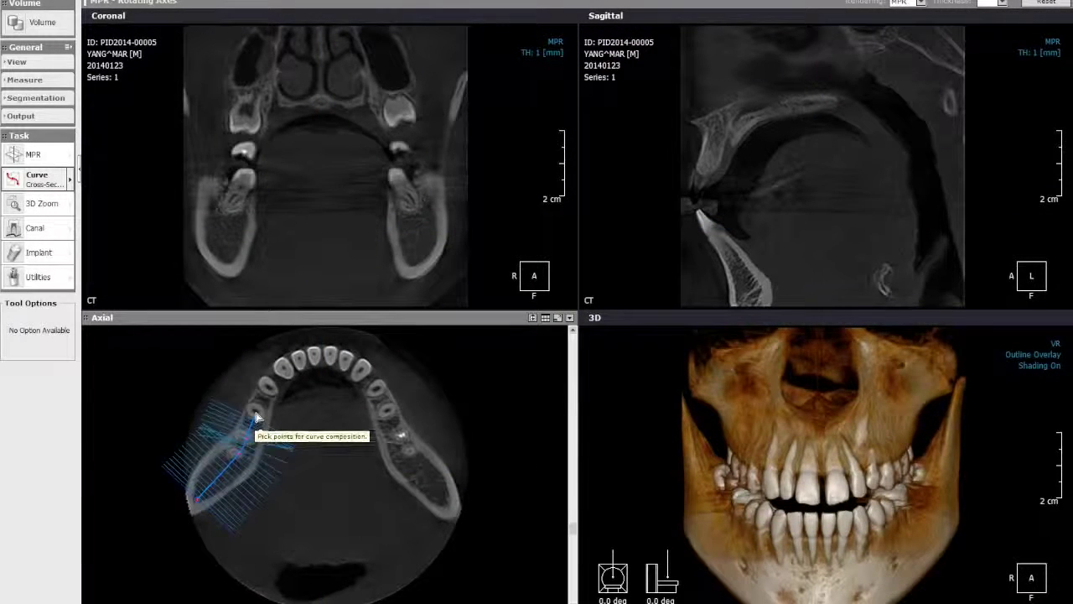
{"action": "left_click", "coordinate": [268, 390]}
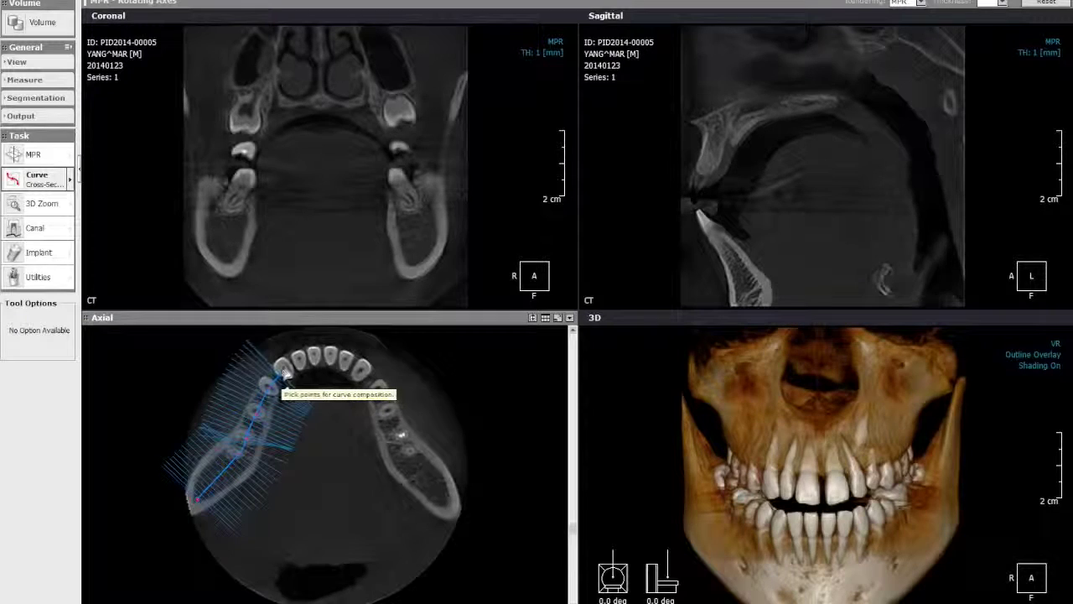
{"action": "left_click", "coordinate": [329, 355]}
{"action": "left_click", "coordinate": [344, 359]}
{"action": "left_click", "coordinate": [360, 369]}
{"action": "left_click", "coordinate": [376, 389]}
{"action": "left_click", "coordinate": [388, 411]}
{"action": "left_click", "coordinate": [400, 436]}
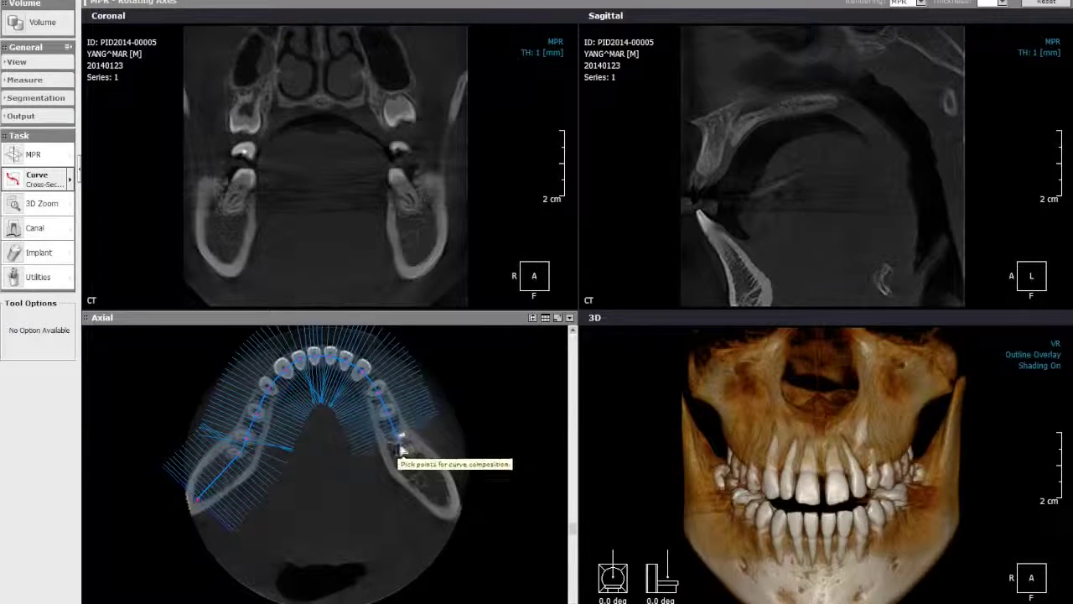
{"action": "double_click", "coordinate": [443, 505]}
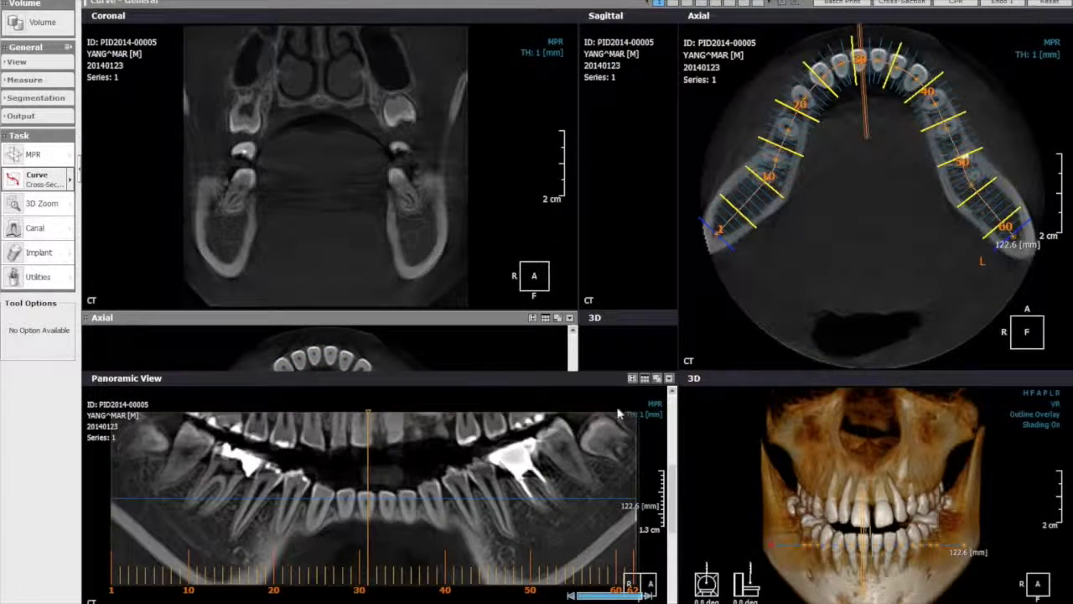
Maximize the Panoramic View and extend its upper boundary to take in the whole upper jaw.
{"action": "left_click", "coordinate": [658, 379]}
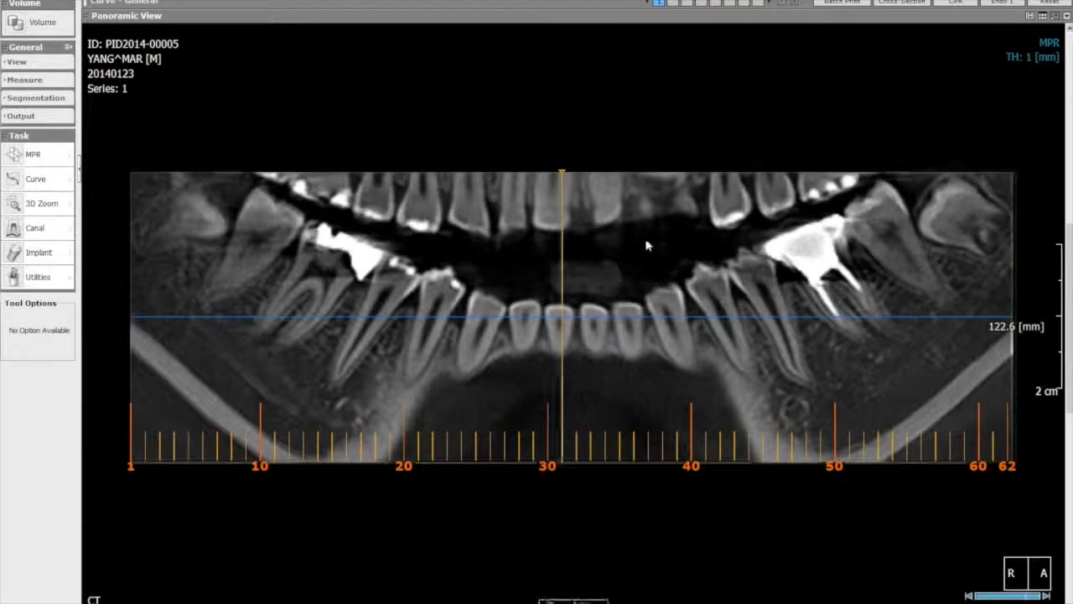
{"action": "left_click_drag", "start_coordinate": [660, 172], "coordinate": [663, 31]}
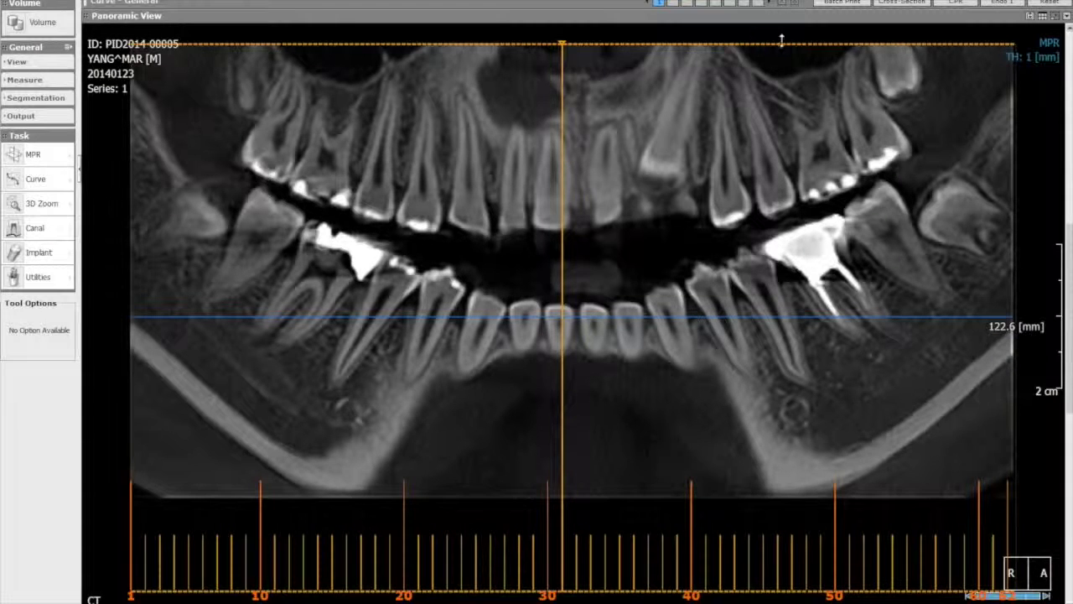
Set the panoramic slice thickness to 5 mm for comparison and return it to 1 mm.
{"action": "left_click", "coordinate": [1032, 59]}
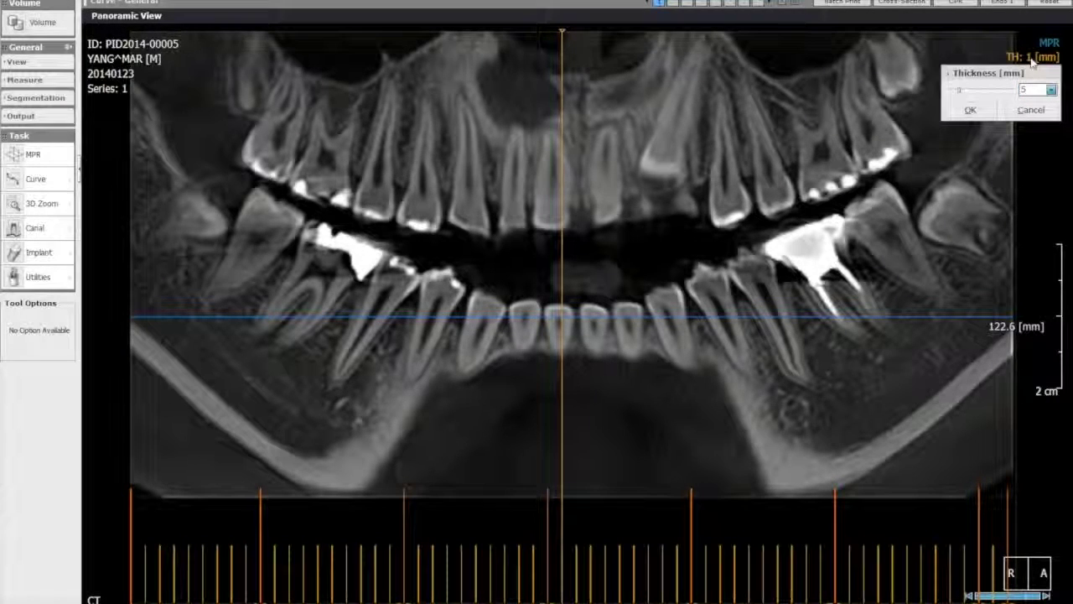
{"action": "left_click", "coordinate": [973, 110]}
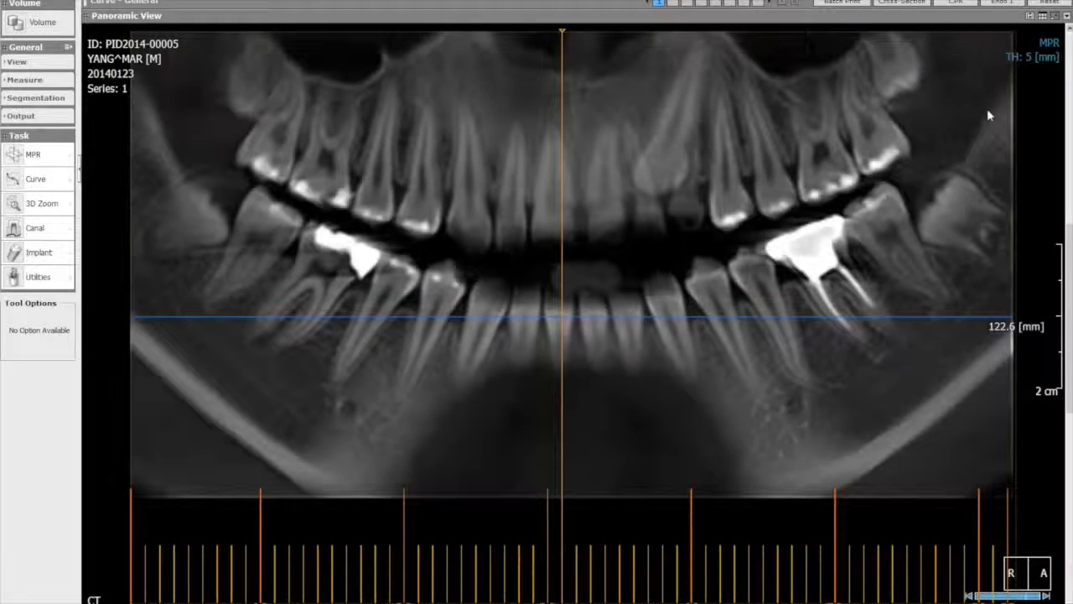
{"action": "left_click", "coordinate": [1026, 59]}
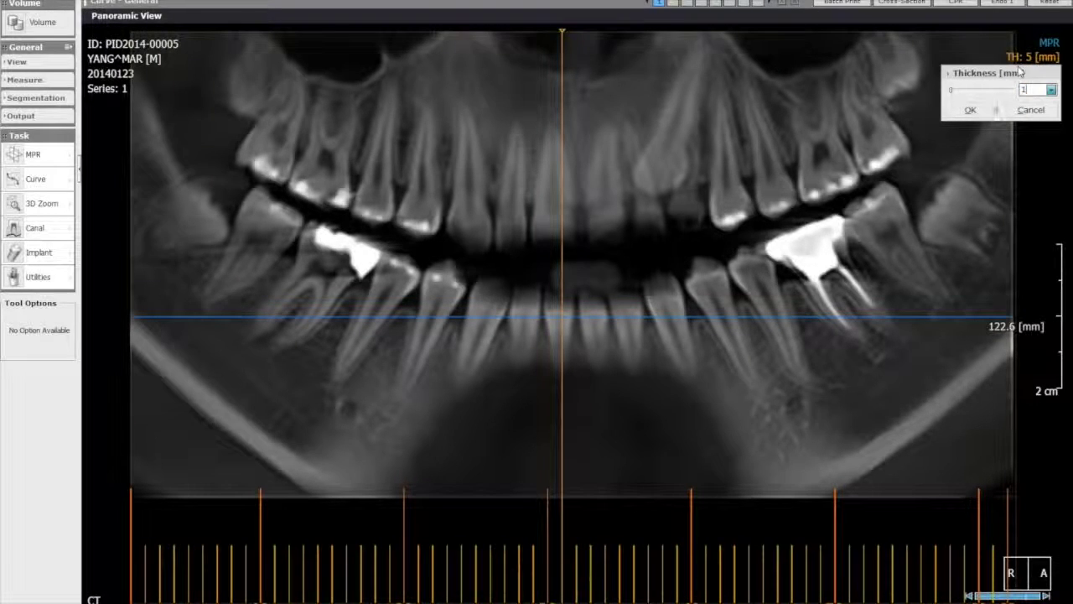
{"action": "left_click", "coordinate": [982, 111]}
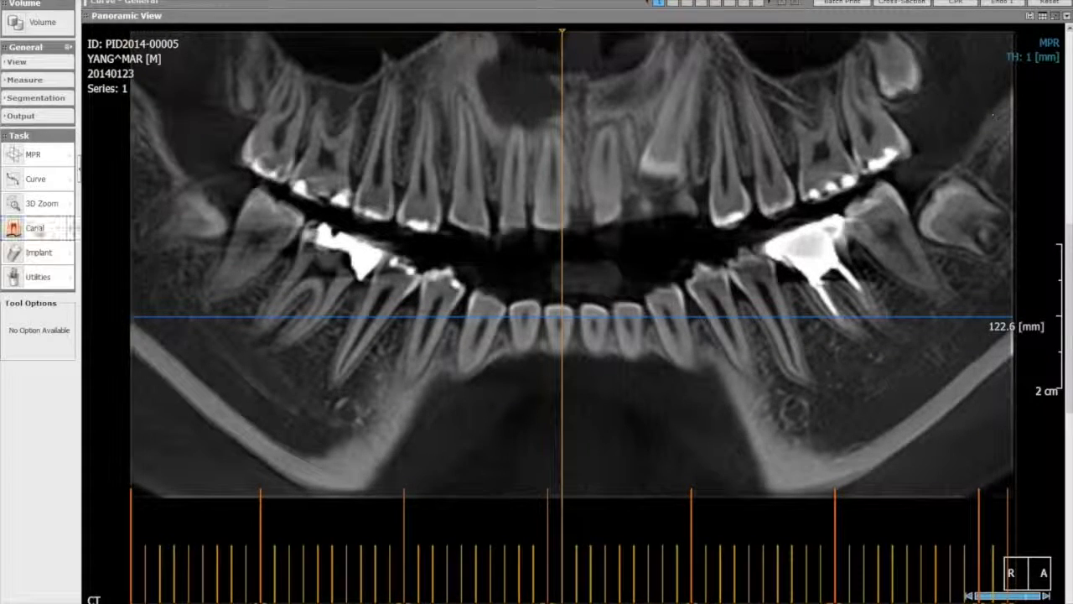
Draw the mandibular canal on the patient's right in the panoramic view, from below the premolars back to the image edge, and restore the layout.
{"action": "scroll", "coordinate": [588, 338], "scroll_direction": "down", "scroll_amount": 1}
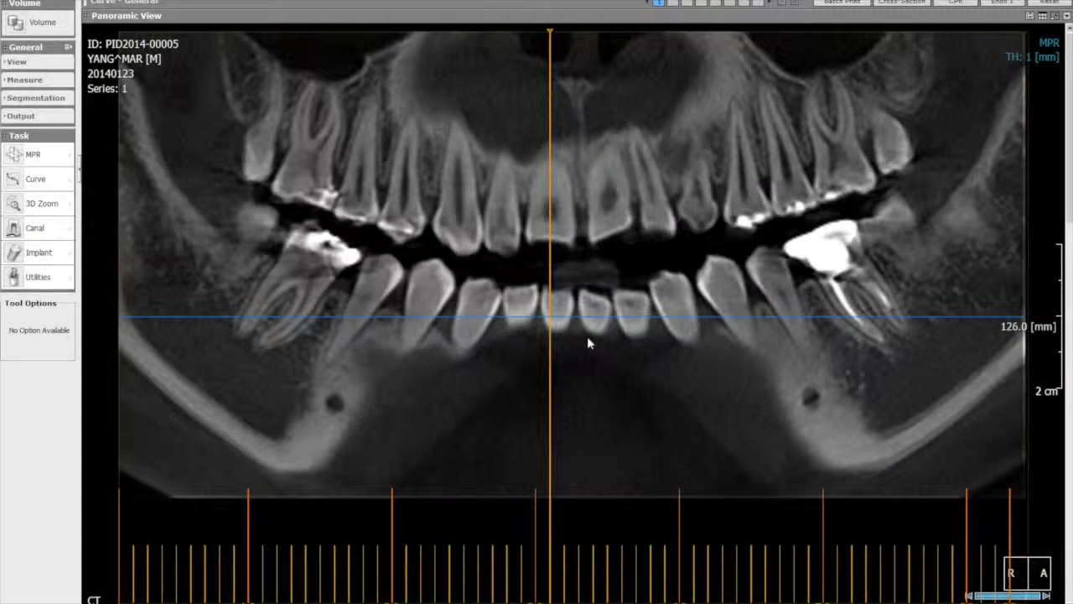
{"action": "left_click", "coordinate": [74, 233]}
{"action": "left_click", "coordinate": [115, 227]}
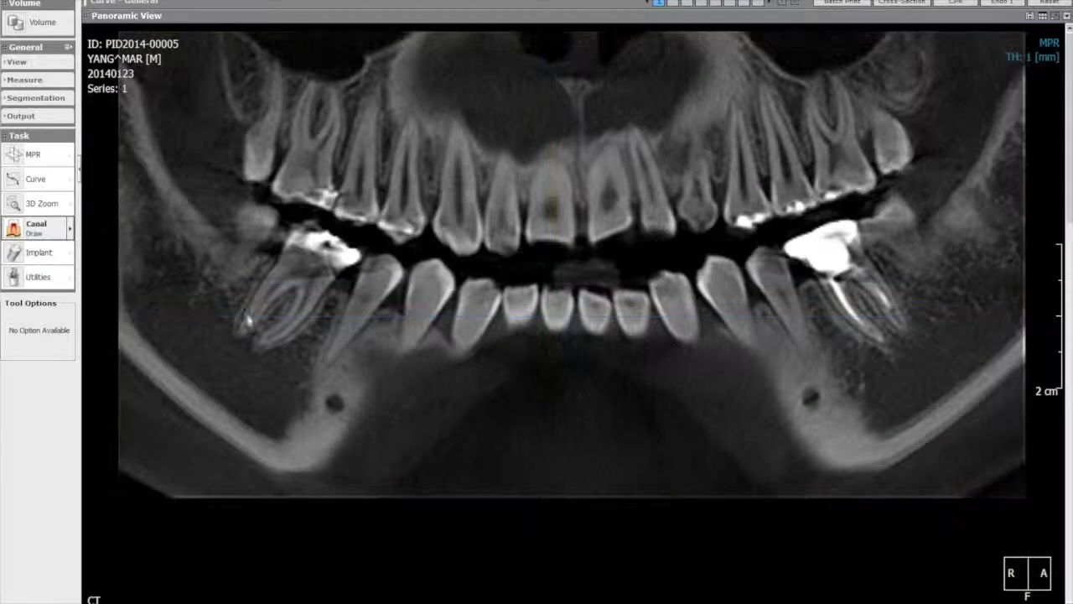
{"action": "scroll", "coordinate": [336, 401], "scroll_direction": "up", "scroll_amount": 2}
{"action": "left_click", "coordinate": [352, 403]}
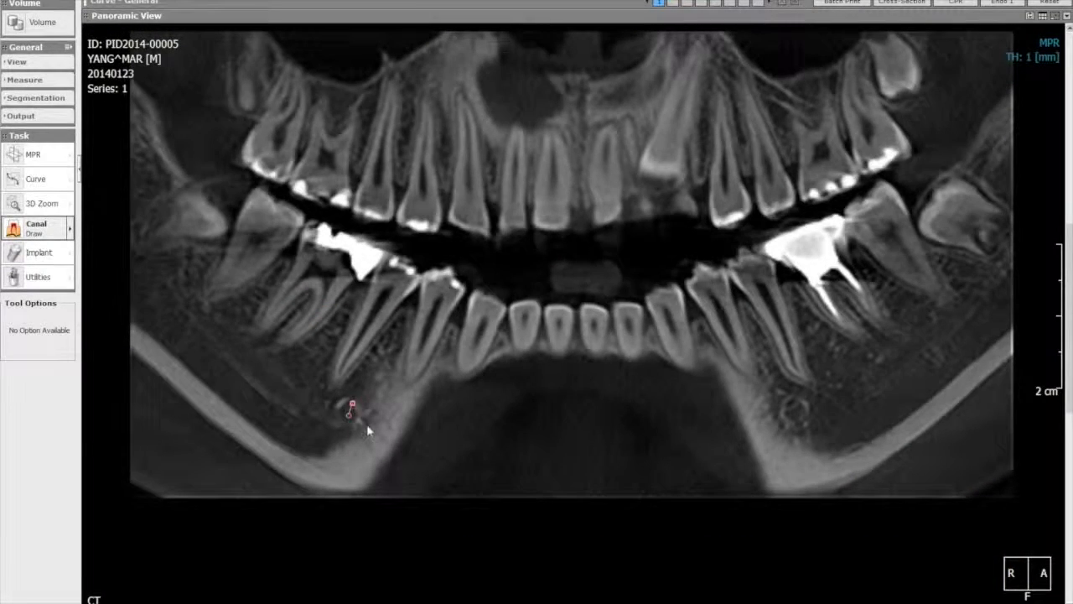
{"action": "scroll", "coordinate": [367, 430], "scroll_direction": "up", "scroll_amount": 1}
{"action": "left_click", "coordinate": [358, 420]}
{"action": "left_click", "coordinate": [306, 397]}
{"action": "left_click", "coordinate": [286, 384]}
{"action": "left_click", "coordinate": [264, 362]}
{"action": "left_click", "coordinate": [227, 335]}
{"action": "left_click", "coordinate": [205, 317]}
{"action": "left_click", "coordinate": [177, 288]}
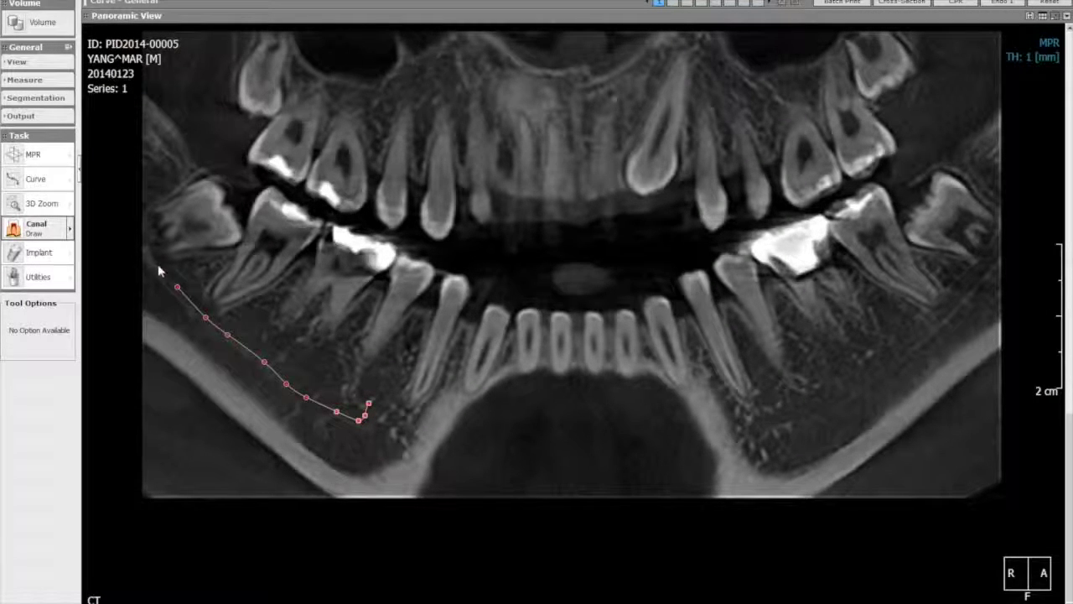
{"action": "double_click", "coordinate": [146, 251]}
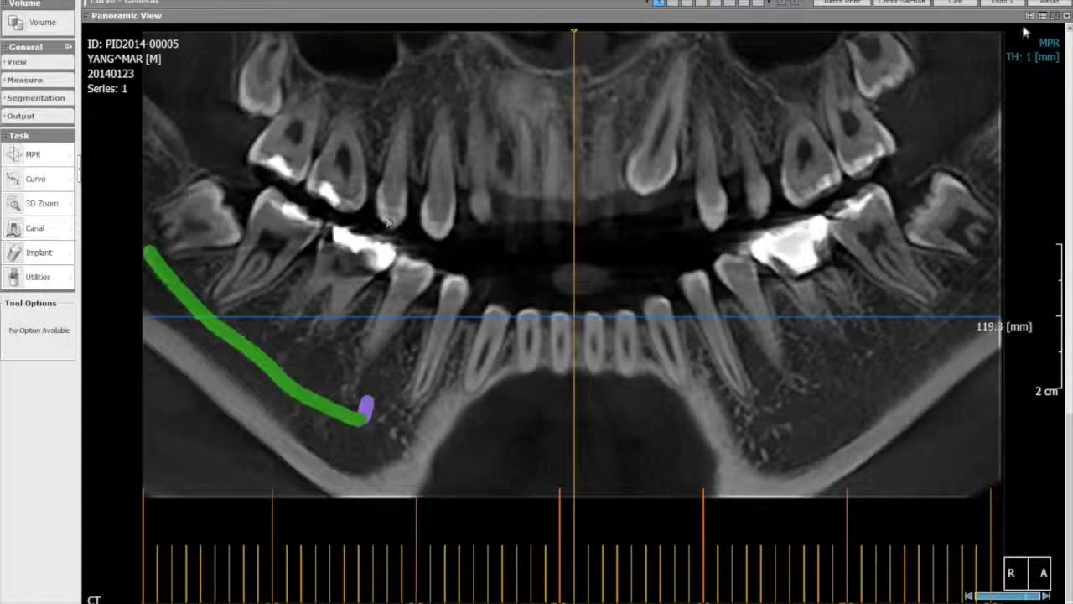
{"action": "left_click", "coordinate": [1053, 14]}
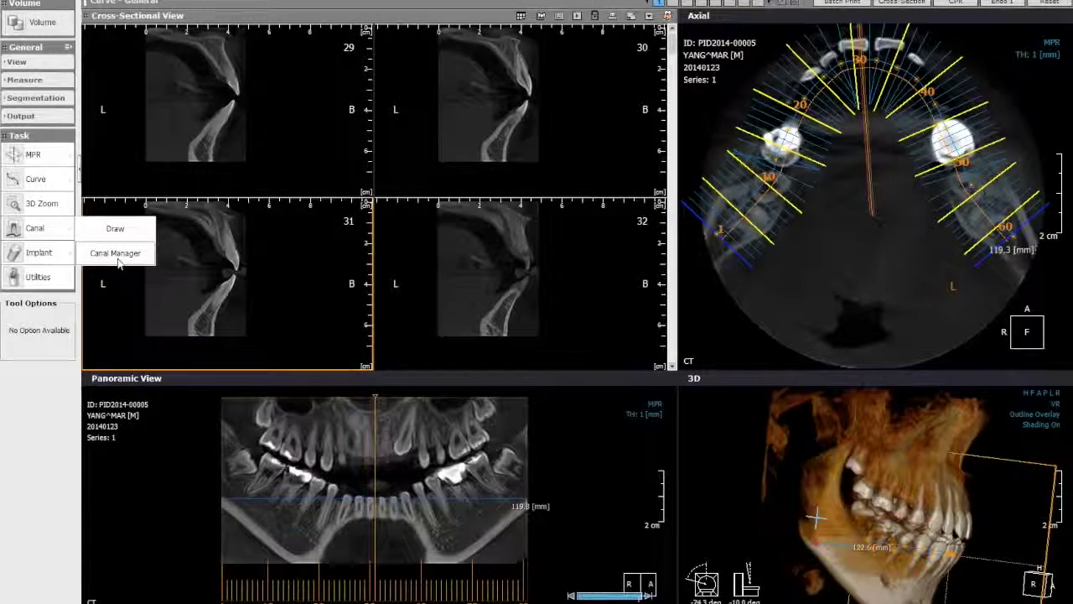
Start an implant insertion, bring in Straumann from the full manufacturer list, and pick one of its implants.
{"action": "left_click", "coordinate": [70, 255]}
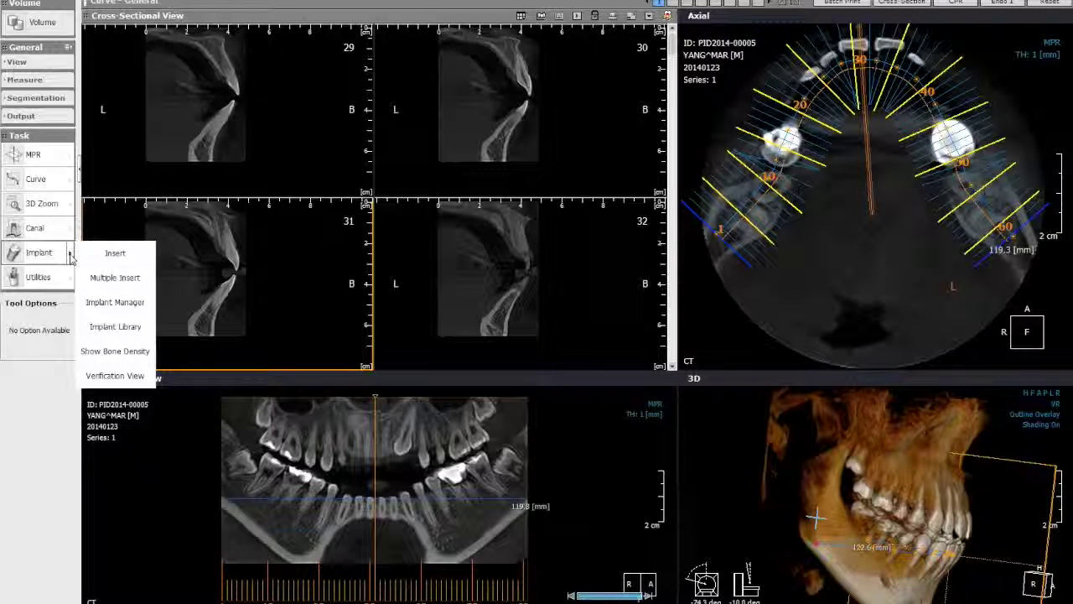
{"action": "left_click", "coordinate": [130, 263]}
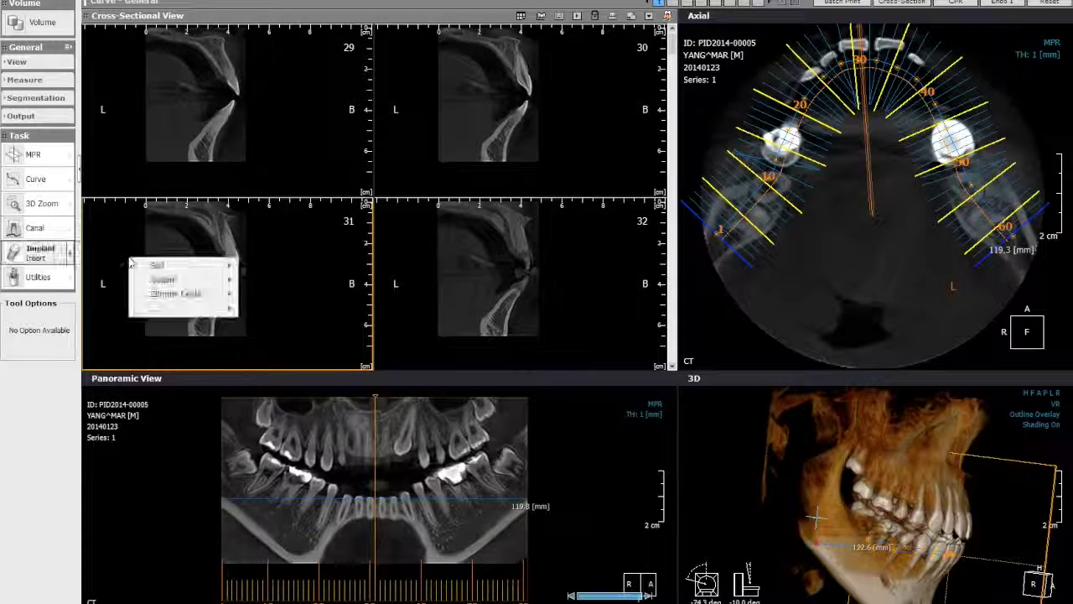
{"action": "mouse_move", "coordinate": [235, 315]}
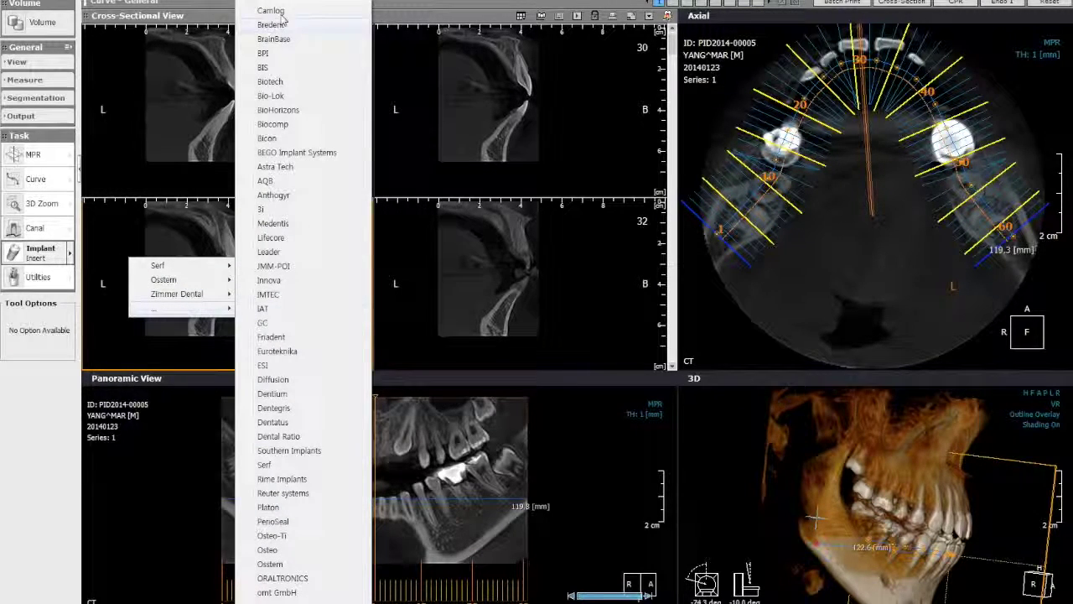
{"action": "scroll", "coordinate": [276, 535], "scroll_direction": "down", "scroll_amount": 4}
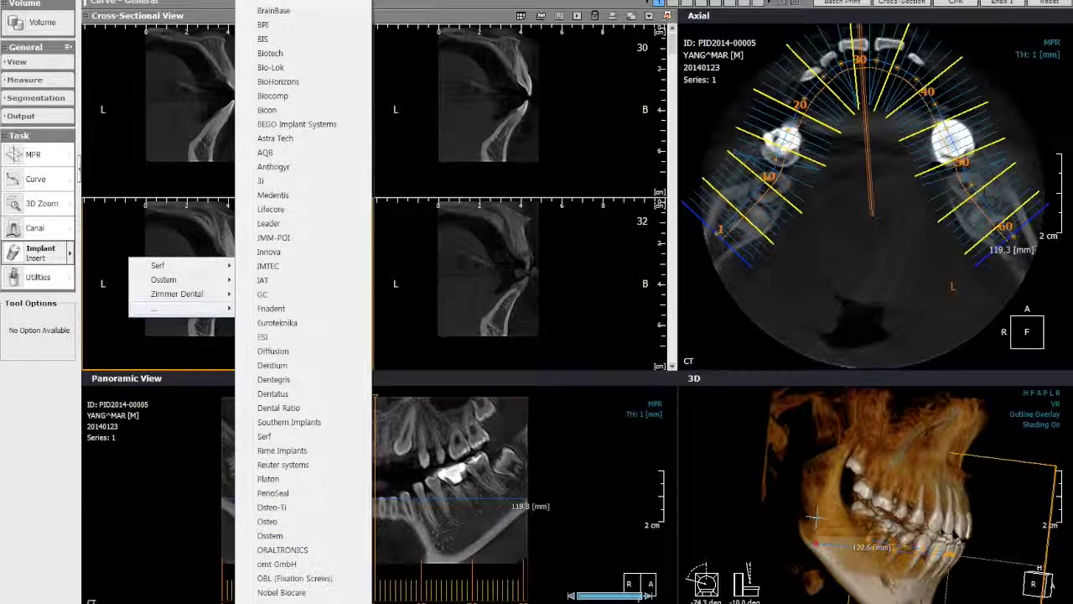
{"action": "scroll", "coordinate": [285, 503], "scroll_direction": "down", "scroll_amount": 2}
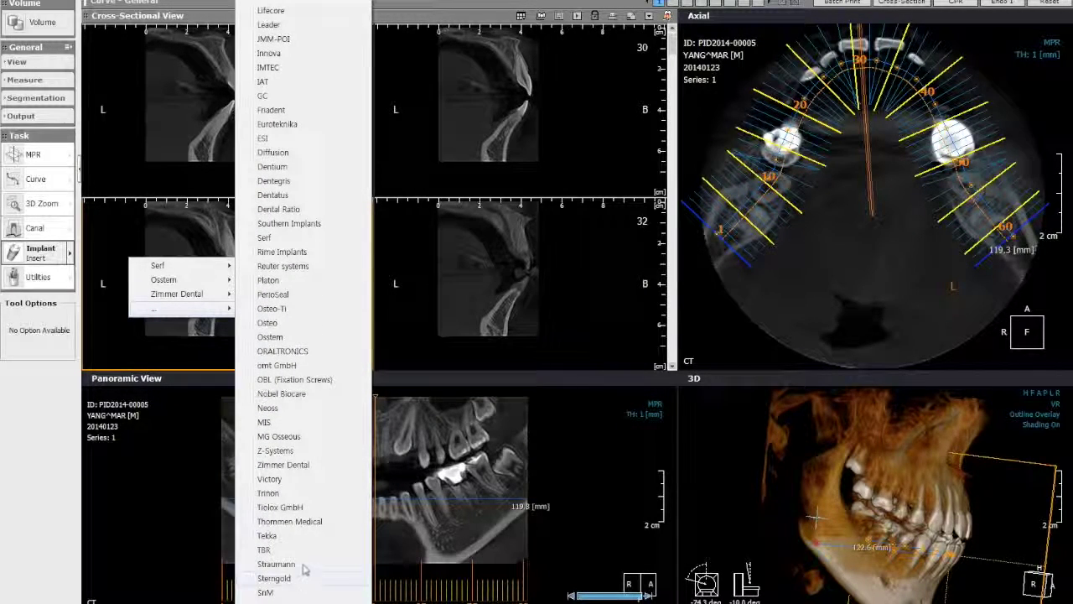
{"action": "left_click", "coordinate": [303, 566]}
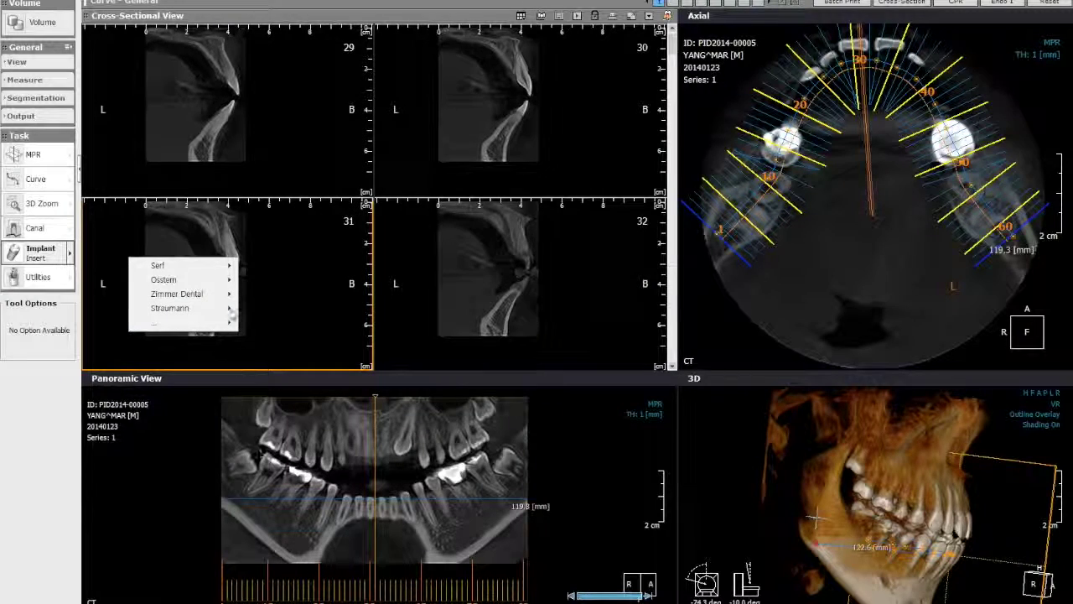
{"action": "mouse_move", "coordinate": [347, 311]}
{"action": "left_click", "coordinate": [453, 309]}
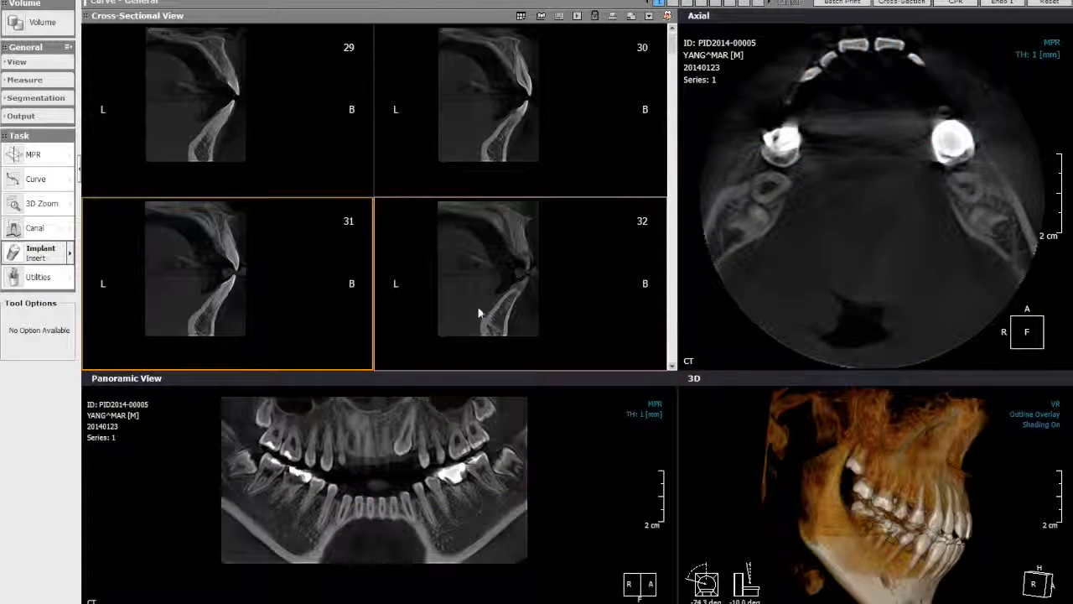
Insert an implant in cross-section 31 and move and tilt it into the lower front jaw bone.
{"action": "left_click", "coordinate": [70, 253]}
{"action": "left_click", "coordinate": [119, 255]}
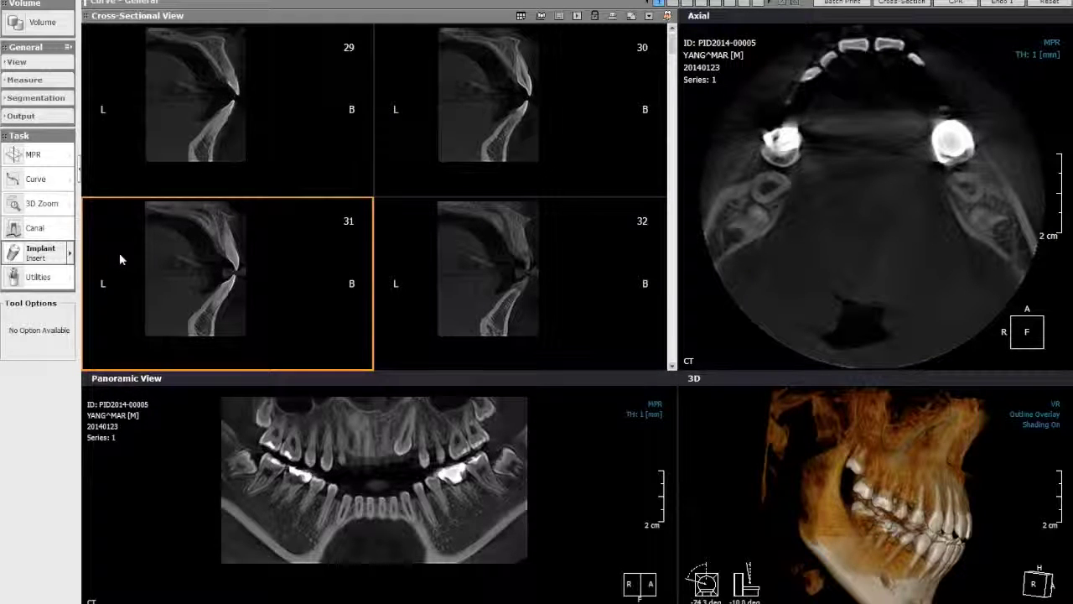
{"action": "left_click", "coordinate": [220, 289]}
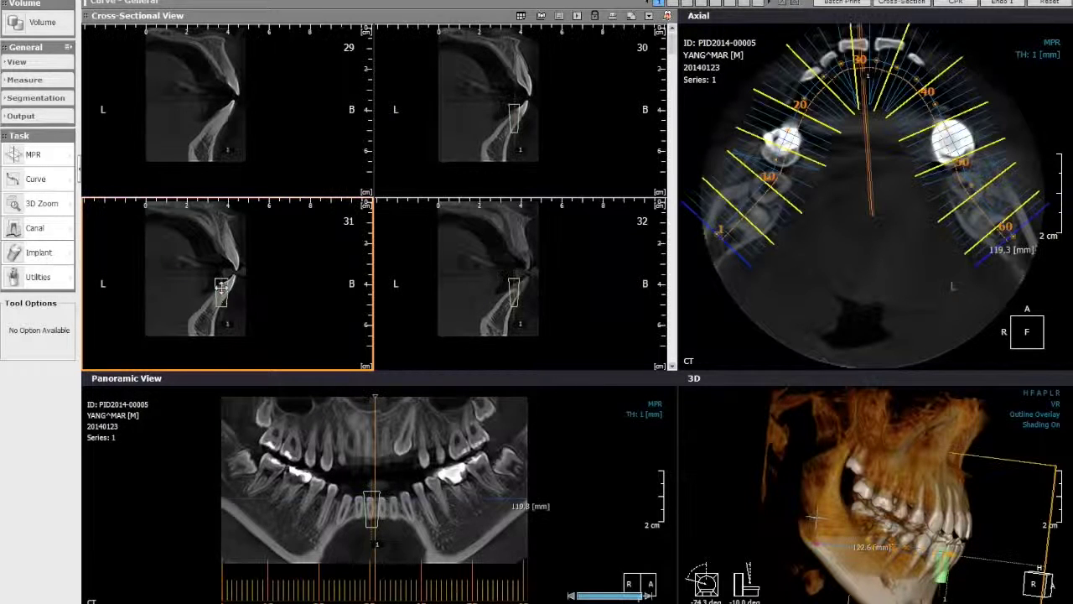
{"action": "left_click_drag", "start_coordinate": [219, 288], "coordinate": [228, 293]}
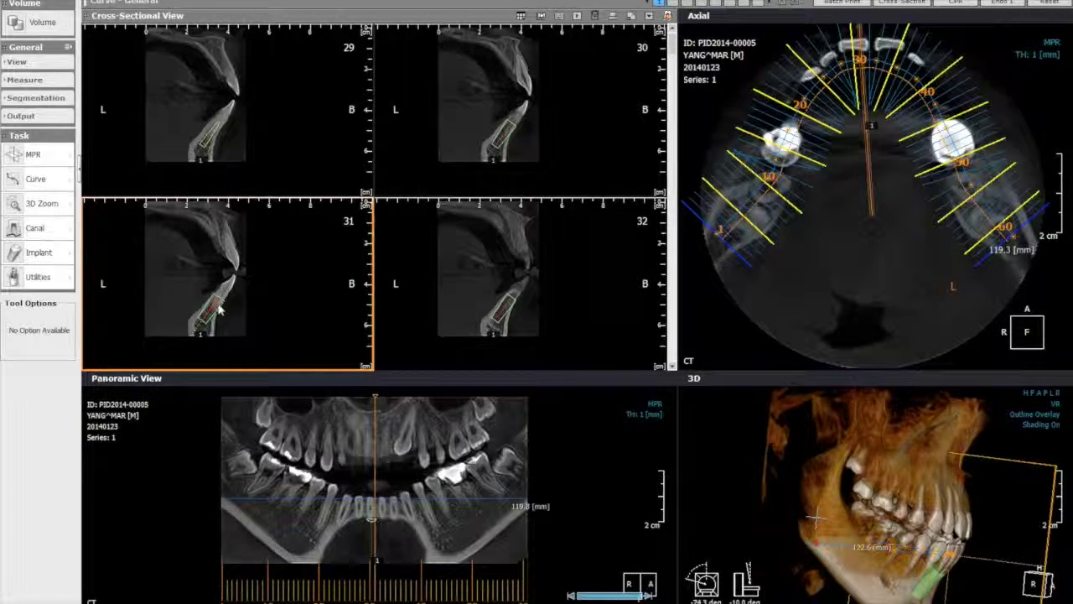
Examine the bone density outside and inside the inserted implant, and close the density window.
{"action": "left_click", "coordinate": [70, 253]}
{"action": "left_click", "coordinate": [119, 354]}
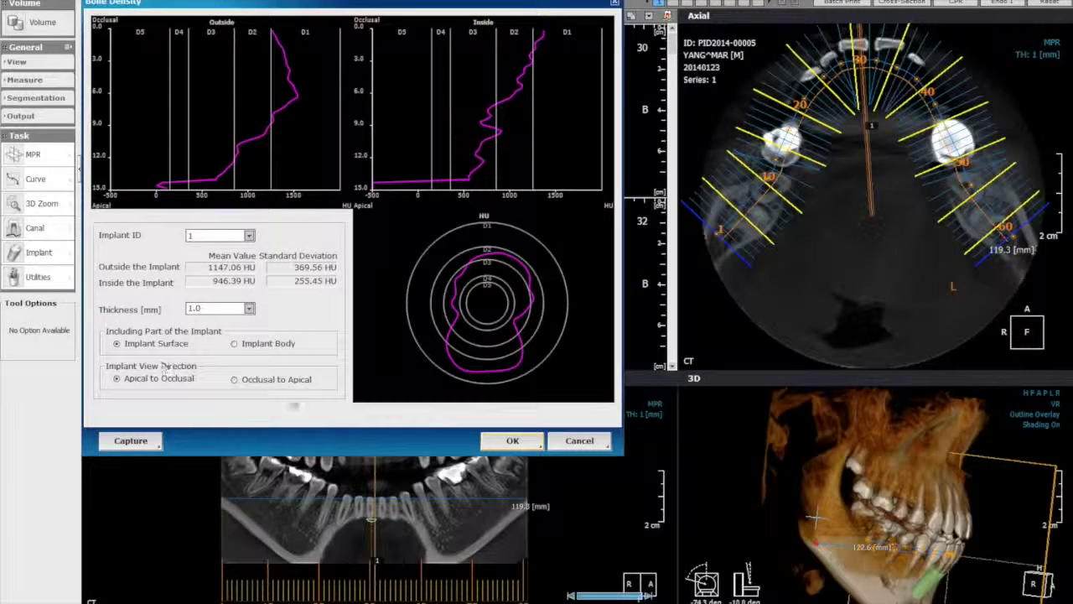
{"action": "left_click", "coordinate": [509, 442]}
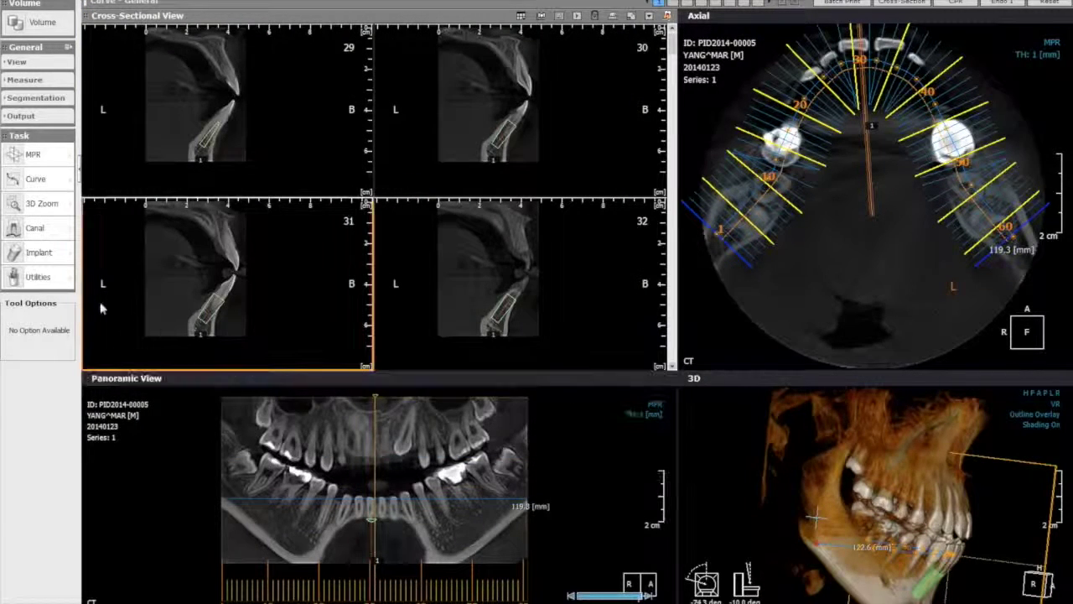
{"action": "left_click", "coordinate": [73, 283]}
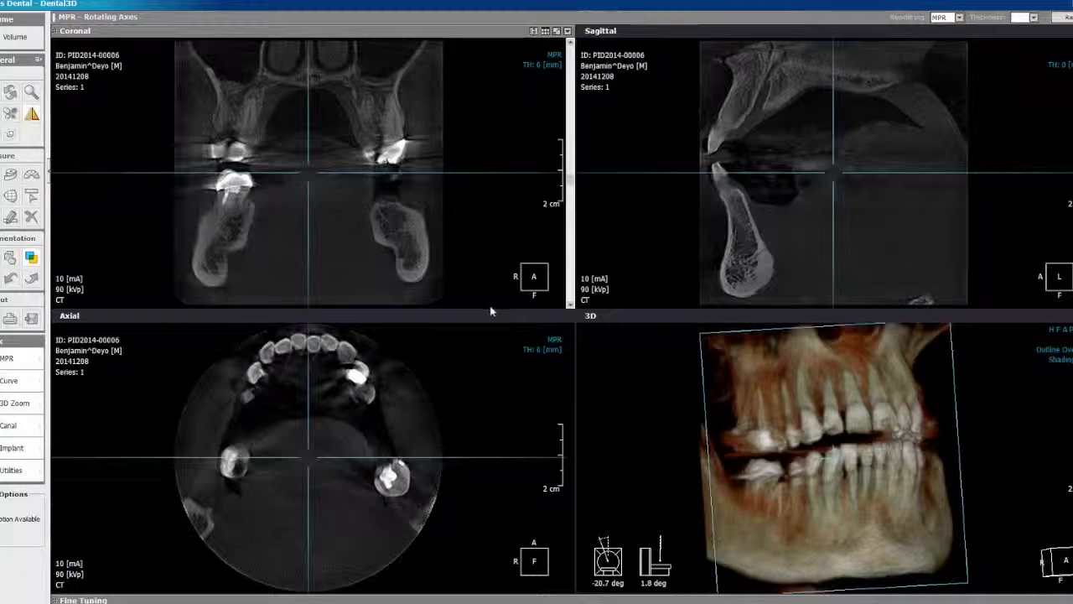
Rotate the 3D volume towards the patient's right side and tilt it to examine the back teeth.
{"action": "left_click_drag", "start_coordinate": [826, 489], "coordinate": [919, 480]}
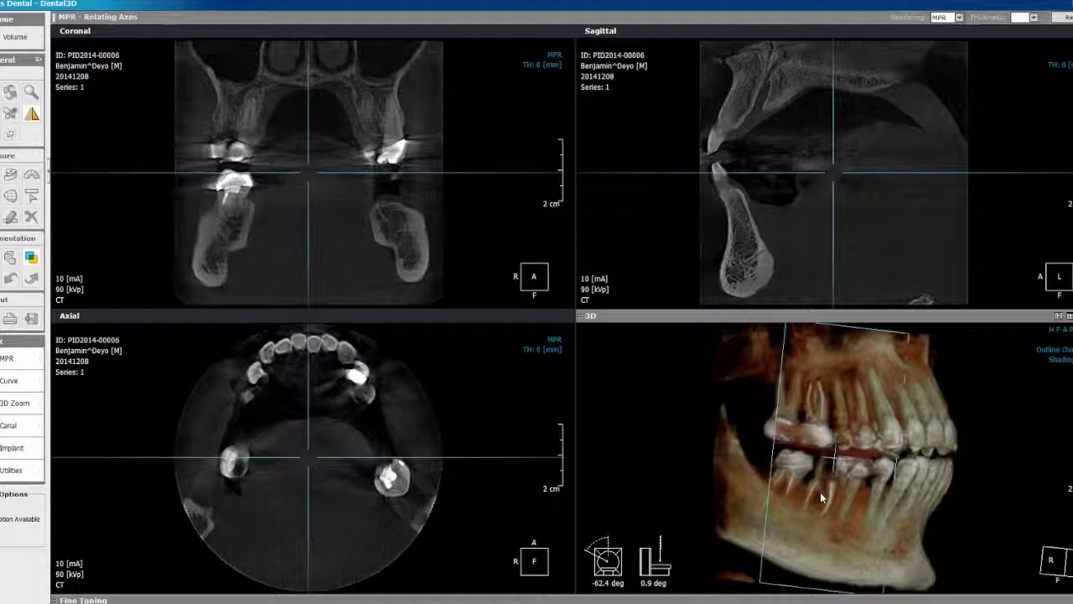
{"action": "mouse_move", "coordinate": [825, 502]}
{"action": "left_mouse_down"}
{"action": "mouse_move", "coordinate": [809, 498]}
{"action": "mouse_move", "coordinate": [824, 512]}
{"action": "left_mouse_up"}
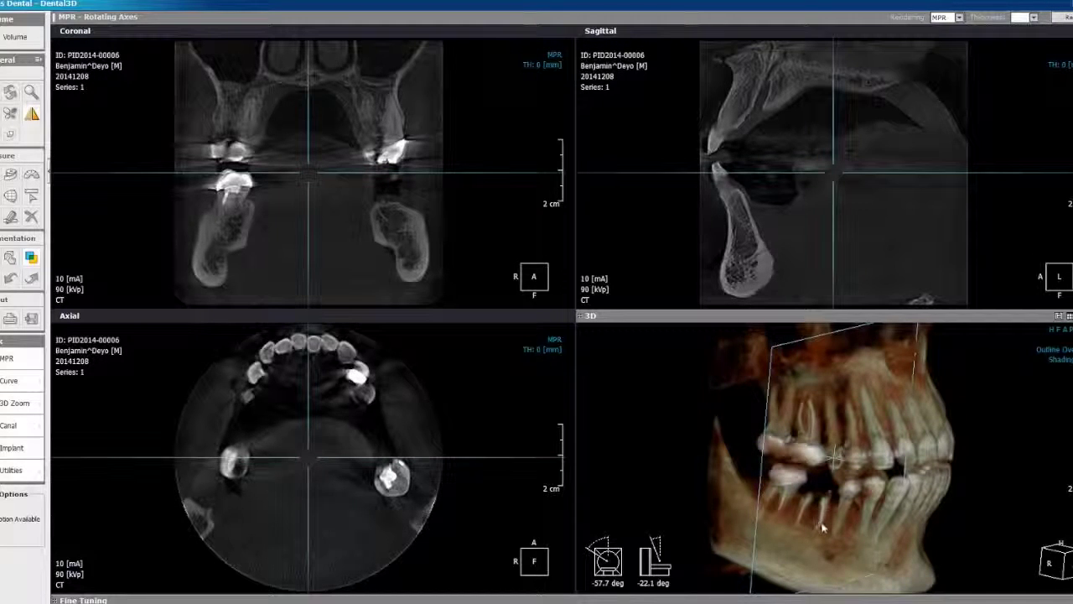
Rotate the 3D volume from one side of the jaws to the other to compare the left and right back teeth.
{"action": "left_click_drag", "start_coordinate": [839, 514], "coordinate": [866, 523]}
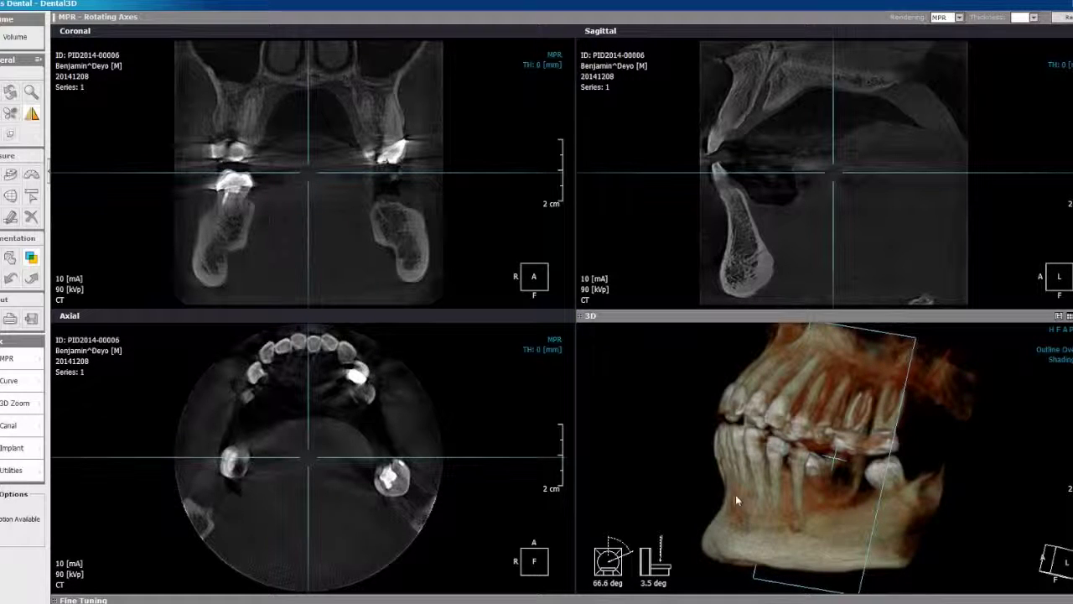
{"action": "left_click_drag", "start_coordinate": [714, 490], "coordinate": [647, 480]}
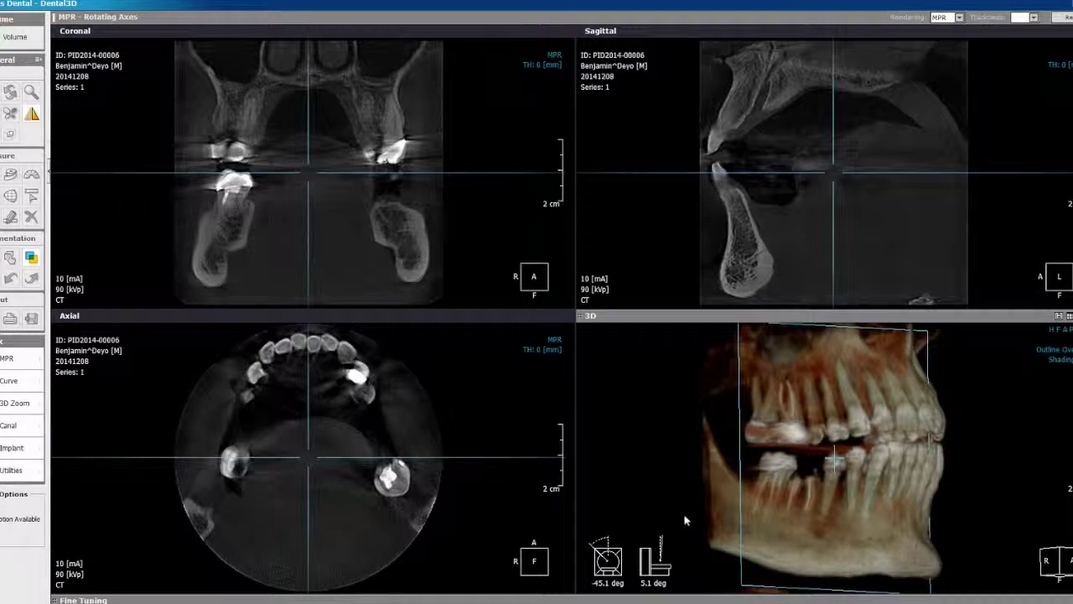
Lower the axial plane into the lower jaw, centre the axes on the right root-filled teeth and align them with the jaw and roots.
{"action": "left_click_drag", "start_coordinate": [340, 173], "coordinate": [349, 226]}
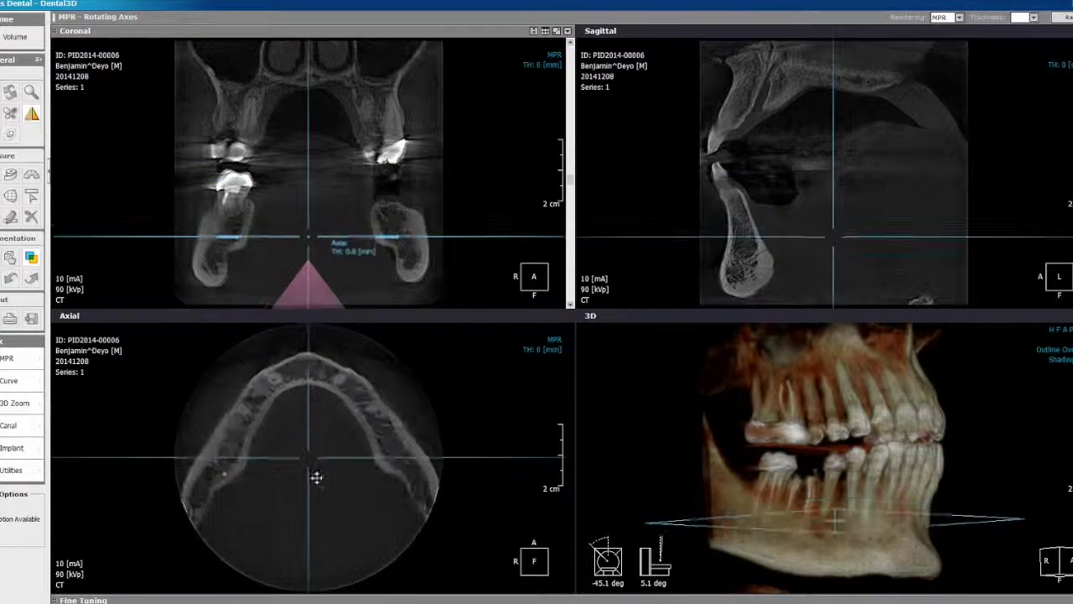
{"action": "left_click_drag", "start_coordinate": [797, 466], "coordinate": [839, 462]}
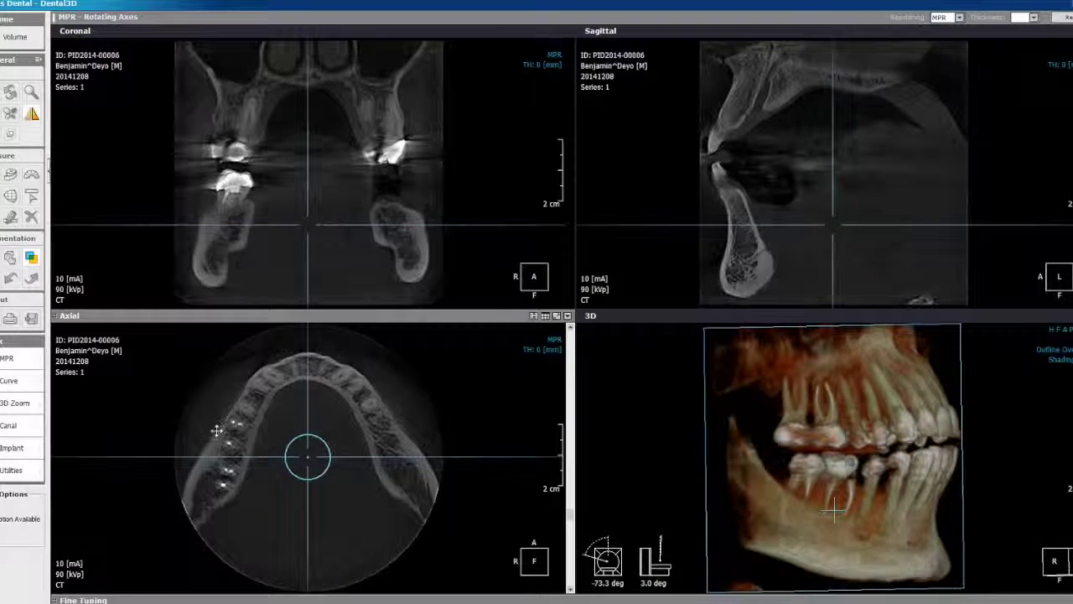
{"action": "left_click_drag", "start_coordinate": [213, 429], "coordinate": [229, 443]}
{"action": "left_click_drag", "start_coordinate": [233, 584], "coordinate": [133, 524]}
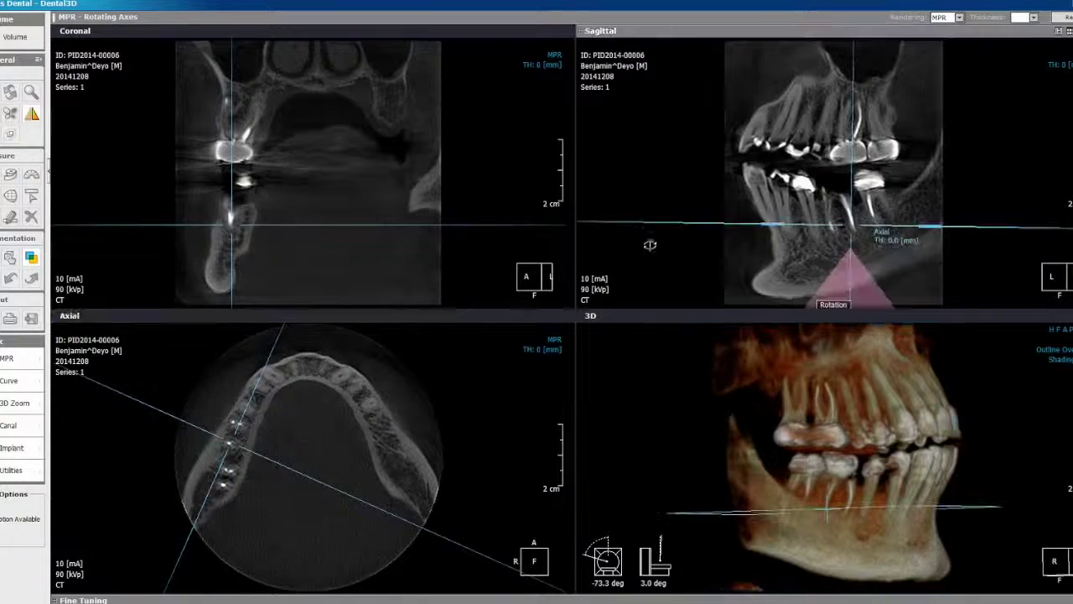
{"action": "left_click_drag", "start_coordinate": [714, 220], "coordinate": [714, 239]}
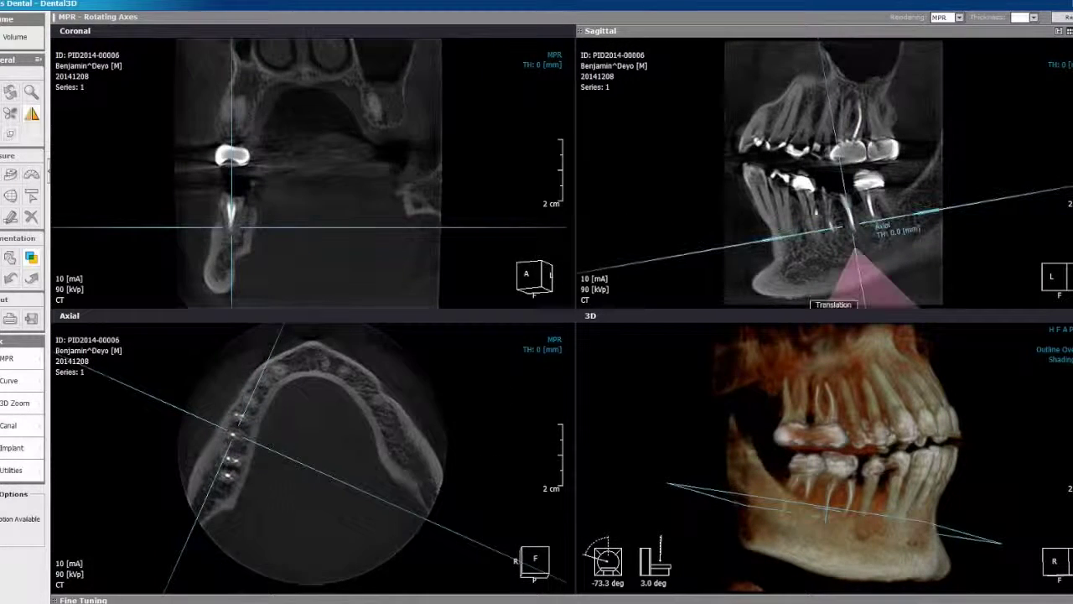
{"action": "left_click_drag", "start_coordinate": [844, 171], "coordinate": [835, 170]}
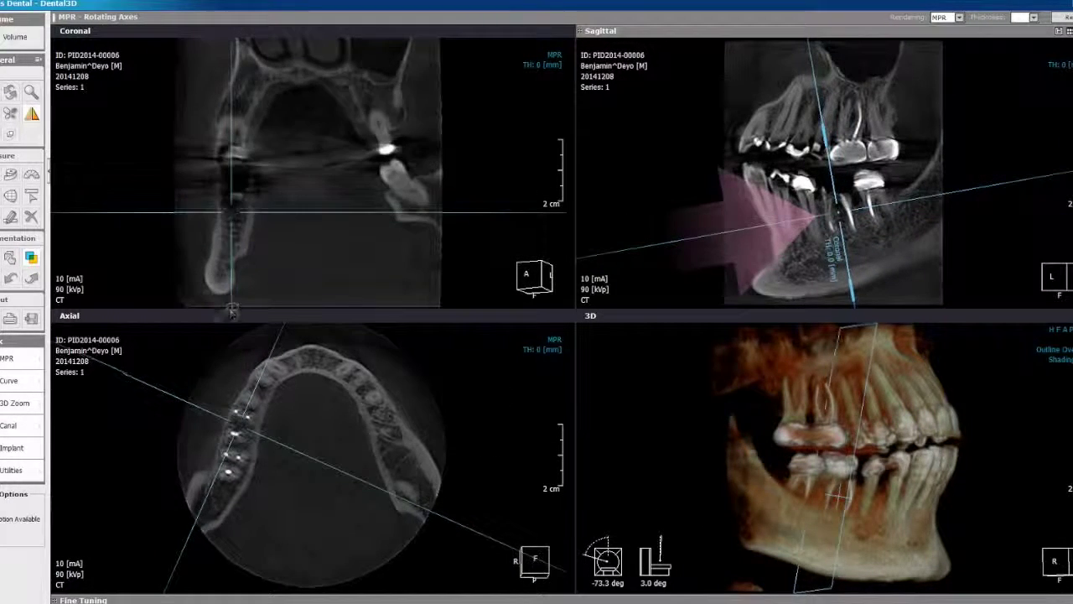
{"action": "left_click_drag", "start_coordinate": [228, 306], "coordinate": [226, 307]}
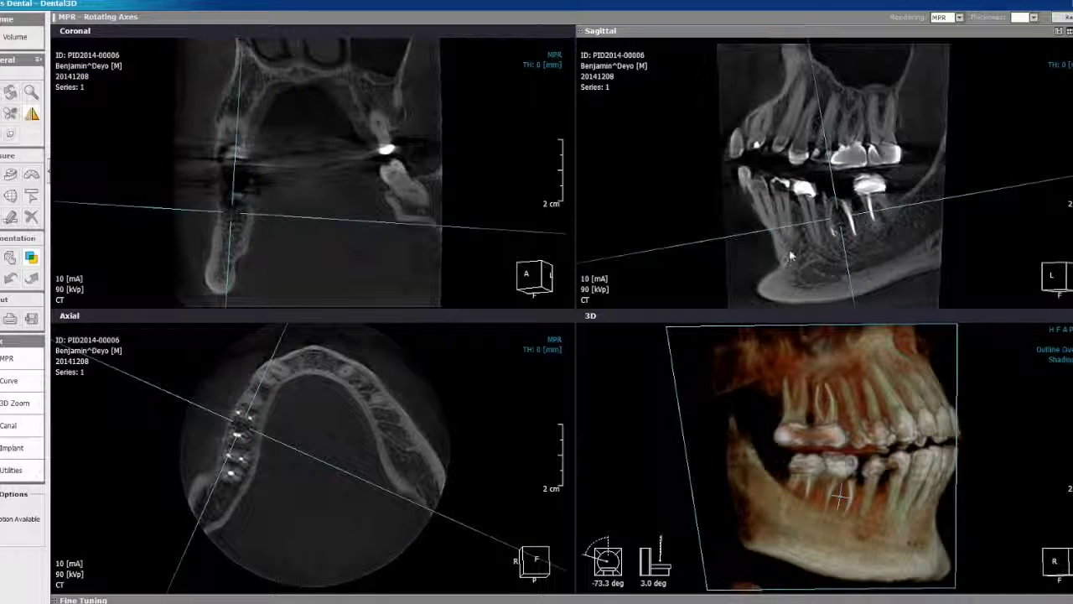
Draw the right lower jaw's nerve canal in the sagittal view, from the dark opening below the premolars back to the jaw's rear edge.
{"action": "scroll", "coordinate": [789, 250], "scroll_direction": "down", "scroll_amount": 5}
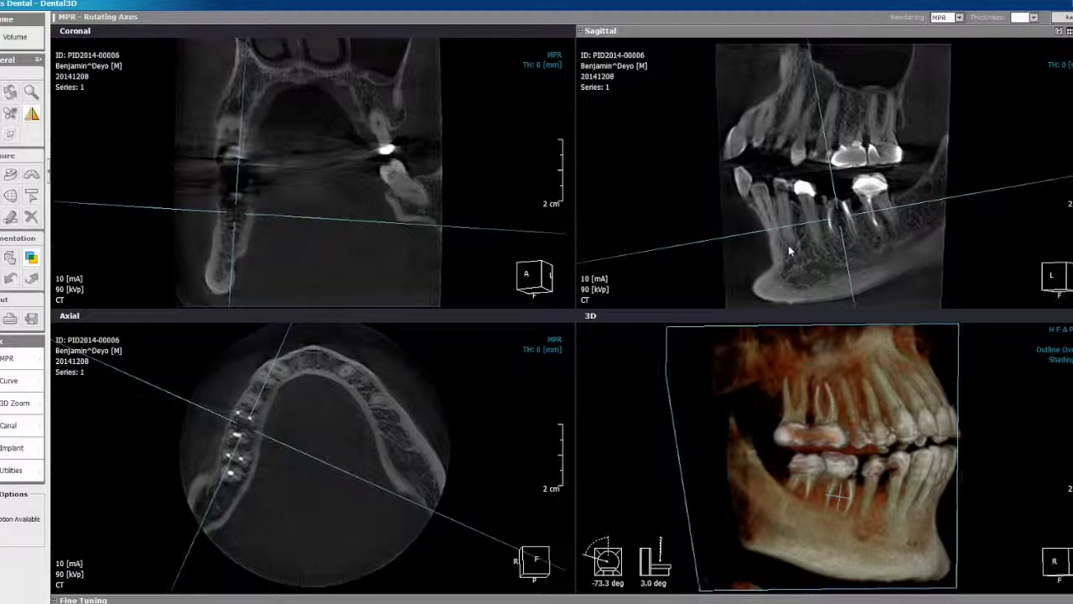
{"action": "scroll", "coordinate": [789, 250], "scroll_direction": "down", "scroll_amount": 5}
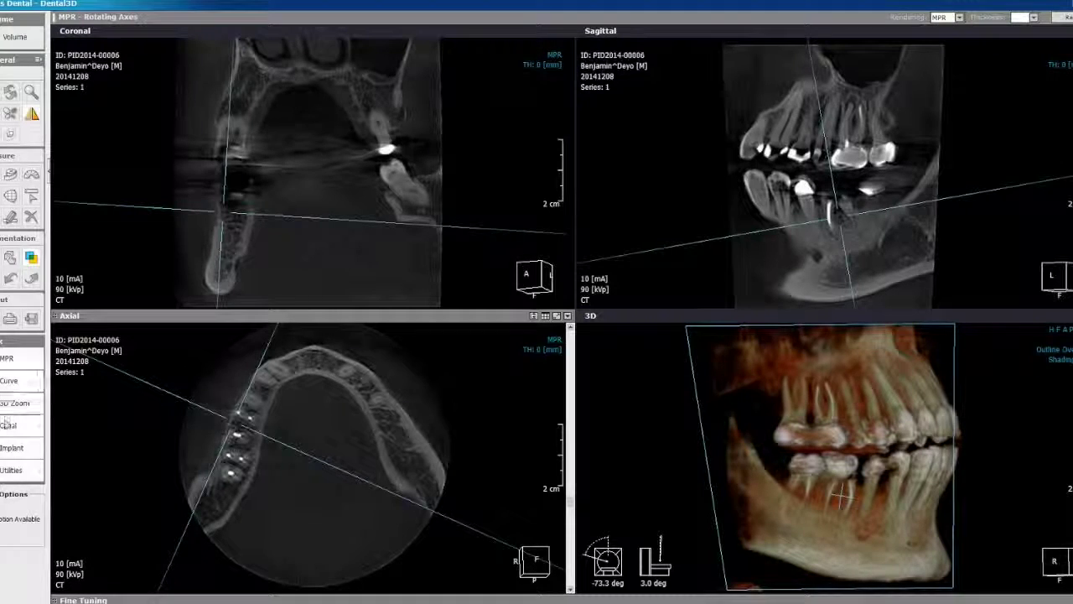
{"action": "left_click", "coordinate": [8, 426]}
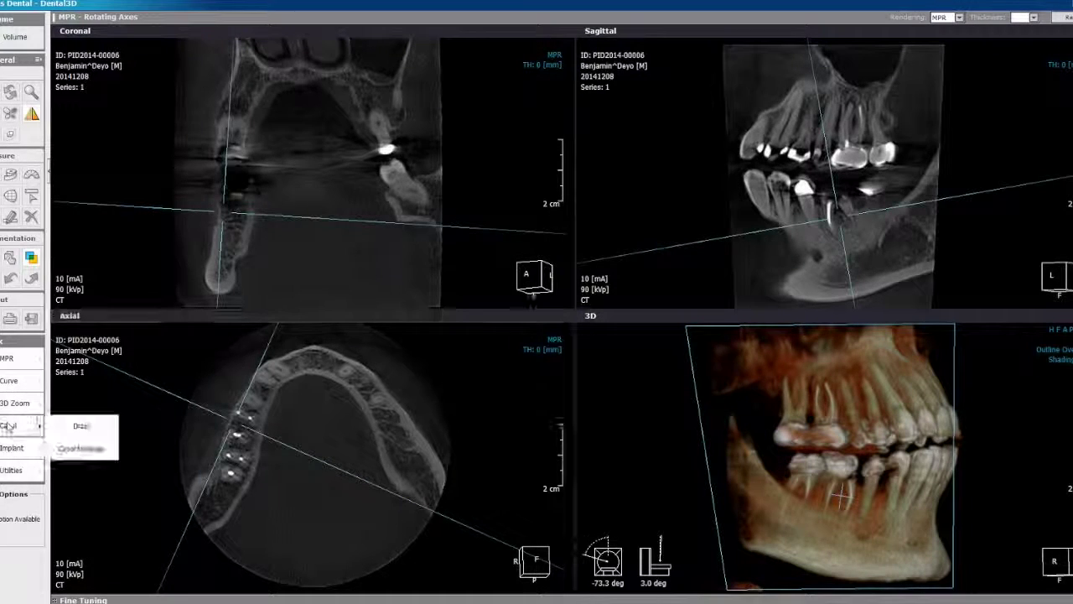
{"action": "left_click", "coordinate": [816, 255]}
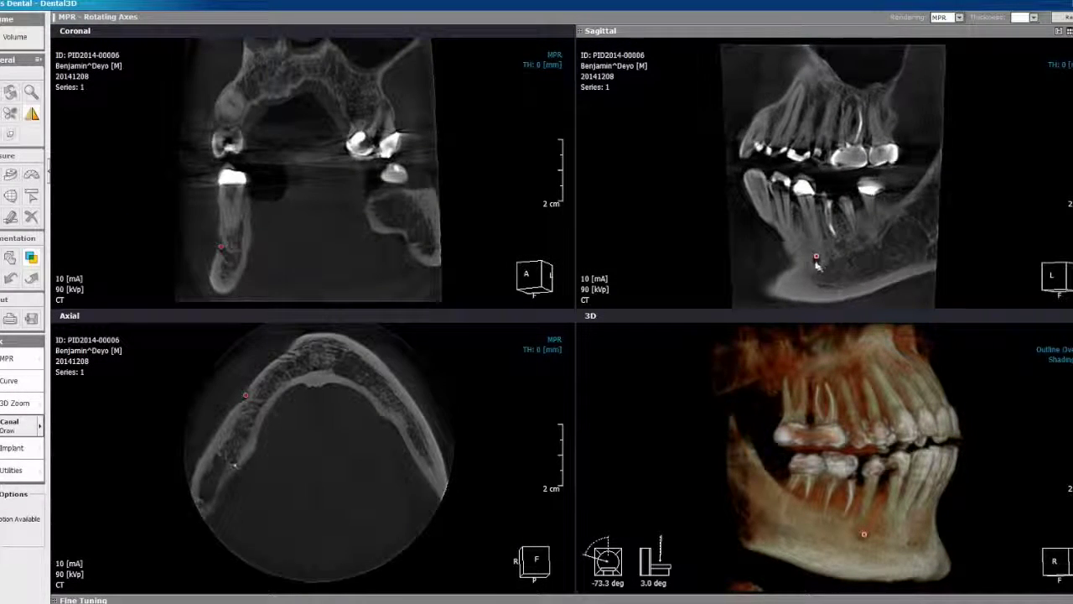
{"action": "left_click", "coordinate": [820, 265]}
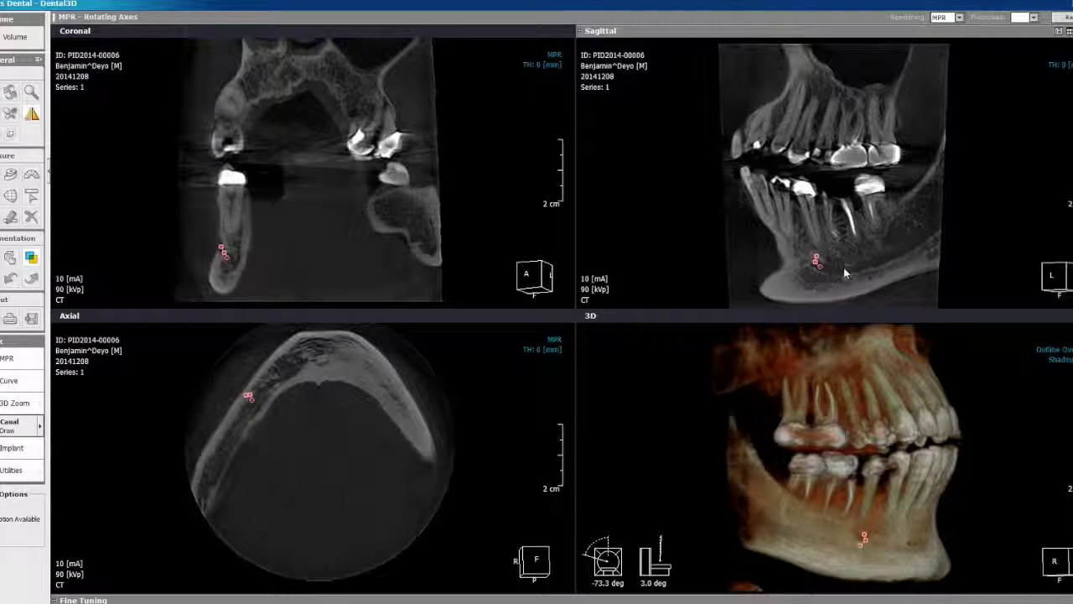
{"action": "left_click", "coordinate": [830, 270]}
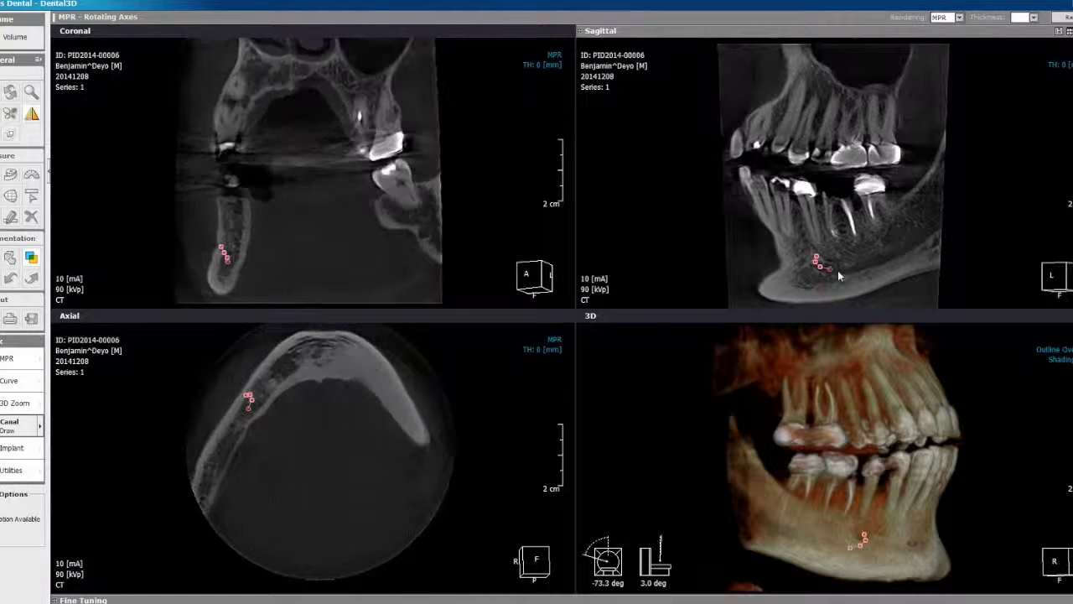
{"action": "left_click", "coordinate": [851, 271]}
{"action": "left_click", "coordinate": [861, 267]}
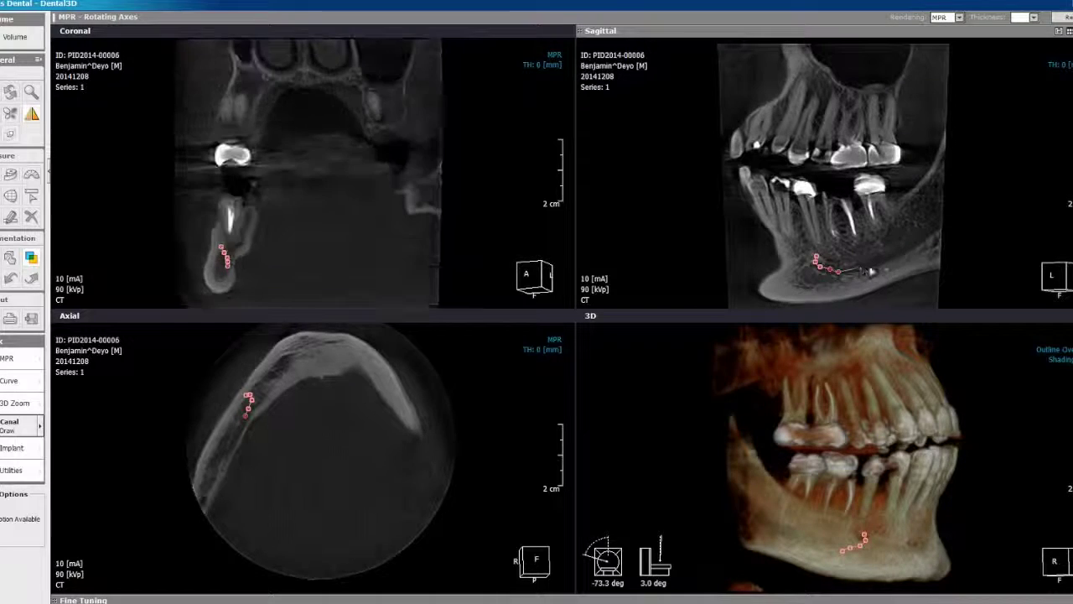
{"action": "left_click", "coordinate": [887, 257]}
{"action": "left_click", "coordinate": [916, 243]}
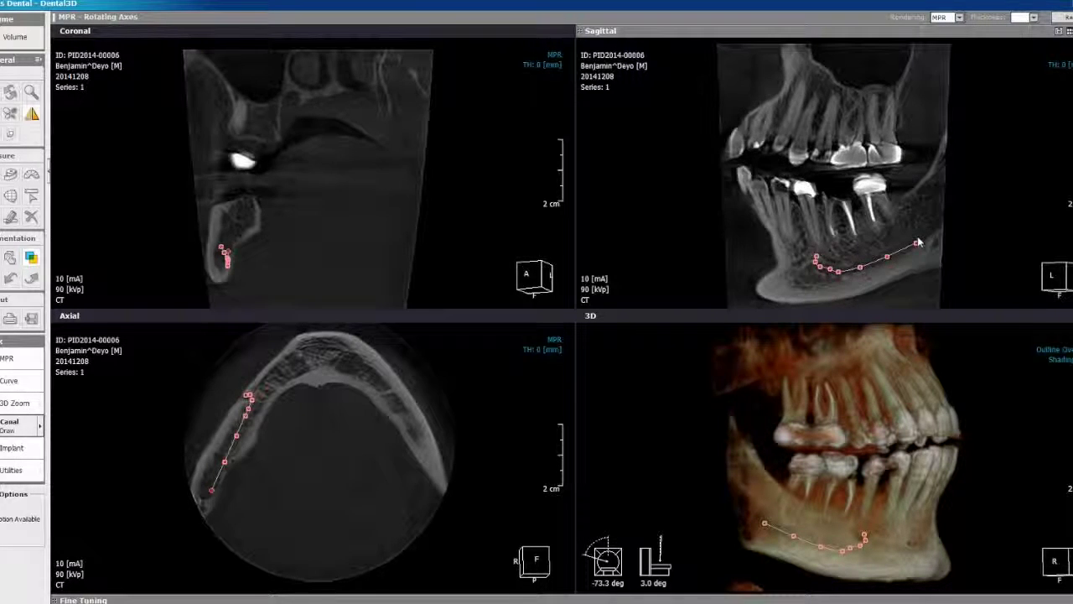
{"action": "double_click", "coordinate": [935, 227]}
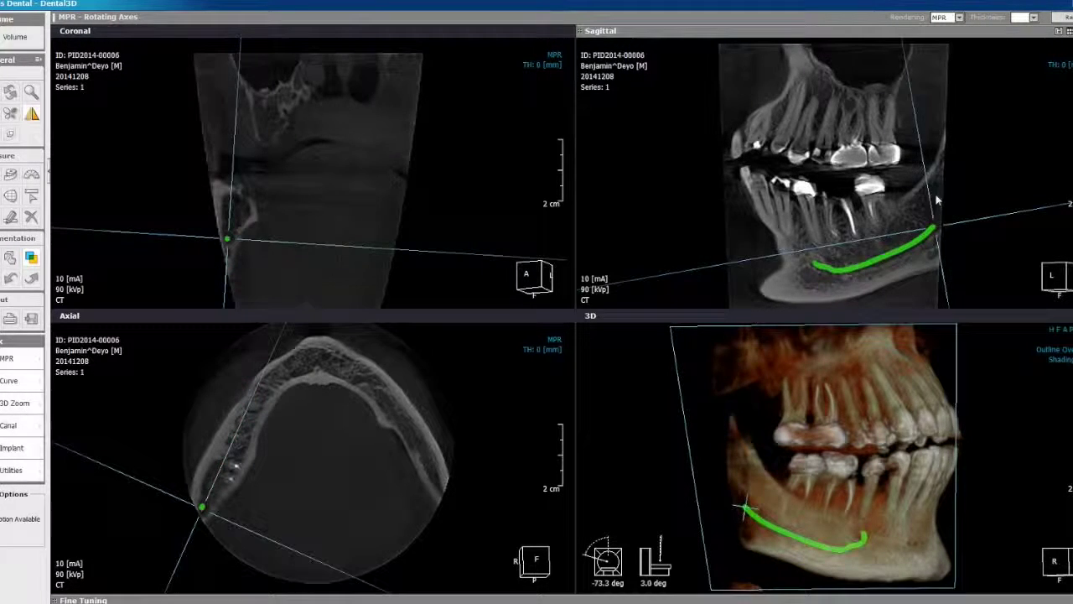
Reposition the coronal plane at the gap between the right root-filled teeth, tilt the sagittal plane, and raise the axial plane to root level.
{"action": "left_click_drag", "start_coordinate": [929, 202], "coordinate": [836, 206]}
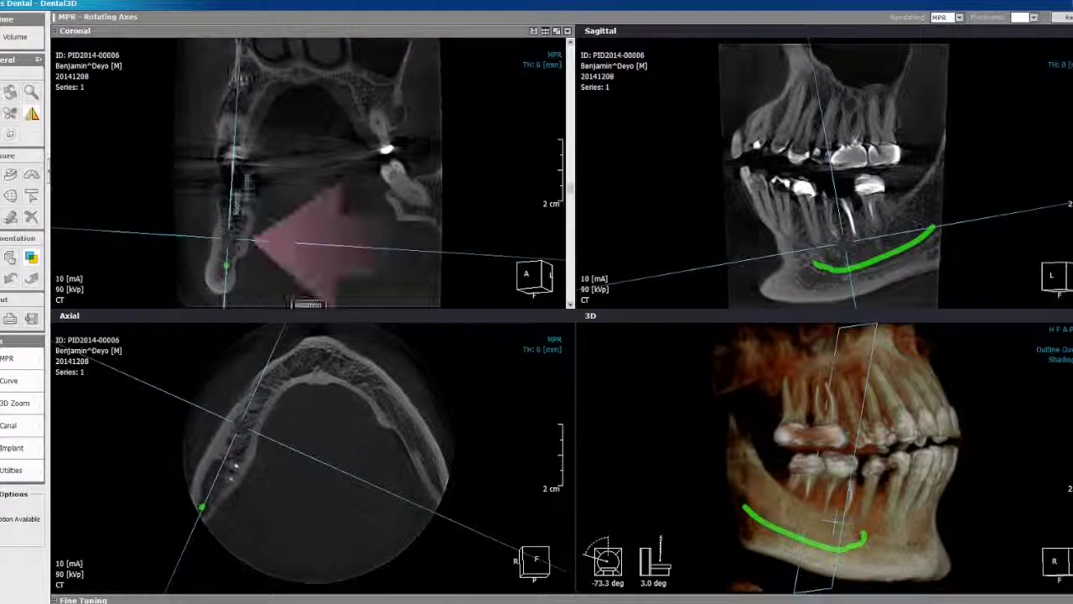
{"action": "left_click_drag", "start_coordinate": [244, 80], "coordinate": [257, 106]}
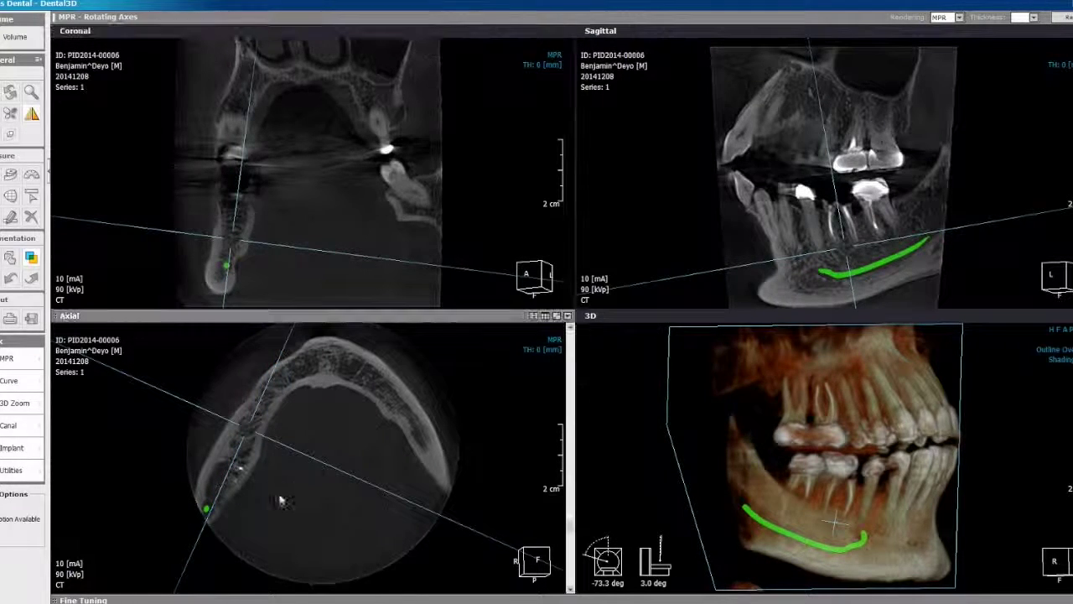
{"action": "scroll", "coordinate": [279, 491], "scroll_direction": "up", "scroll_amount": 5}
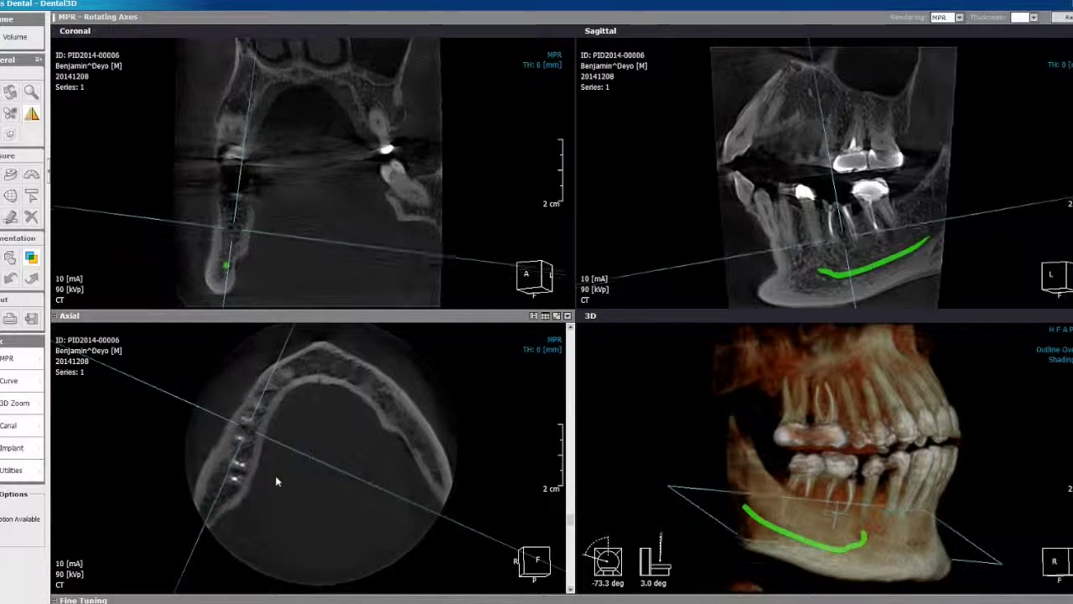
{"action": "scroll", "coordinate": [277, 481], "scroll_direction": "up", "scroll_amount": 5}
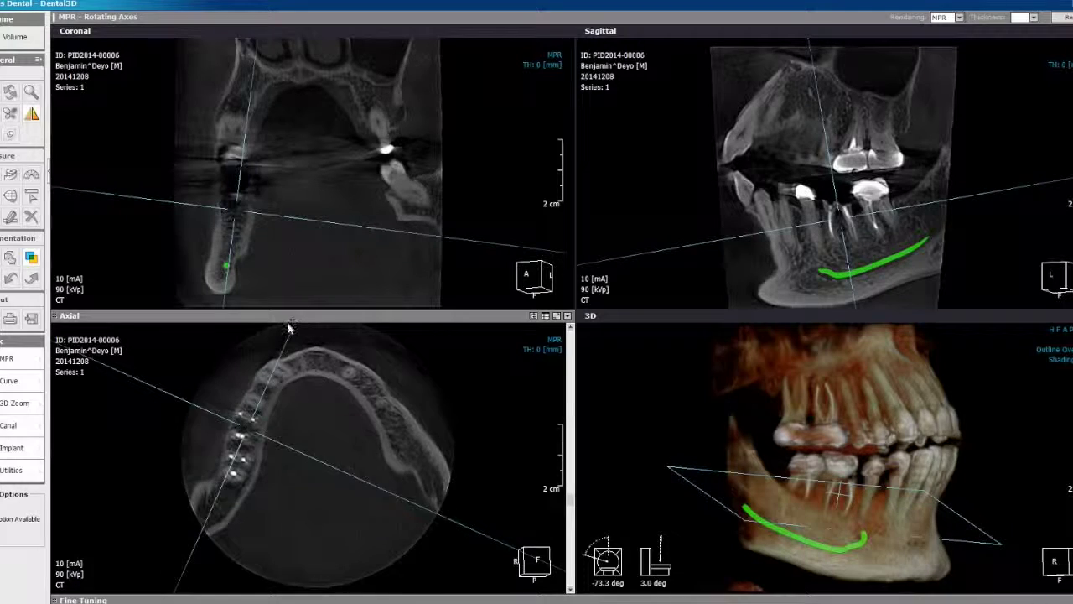
{"action": "left_click_drag", "start_coordinate": [293, 327], "coordinate": [287, 325]}
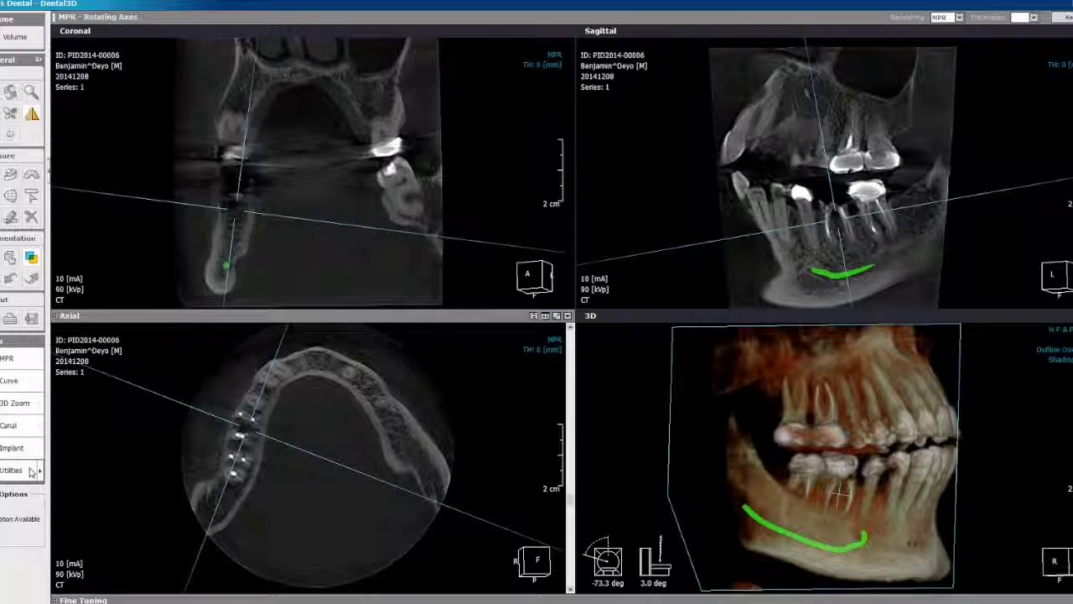
Draw a cross-section curve about 74.8 mm long in the axial view, from the right rear end of the lower arch to the front midline.
{"action": "left_click", "coordinate": [17, 380]}
{"action": "left_click", "coordinate": [77, 407]}
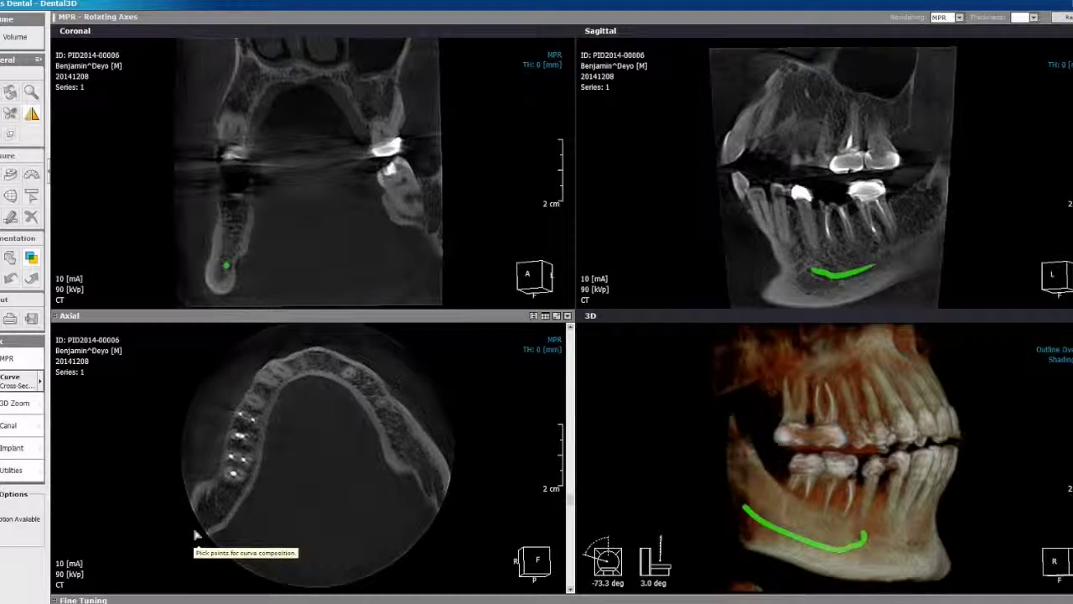
{"action": "left_click", "coordinate": [233, 476]}
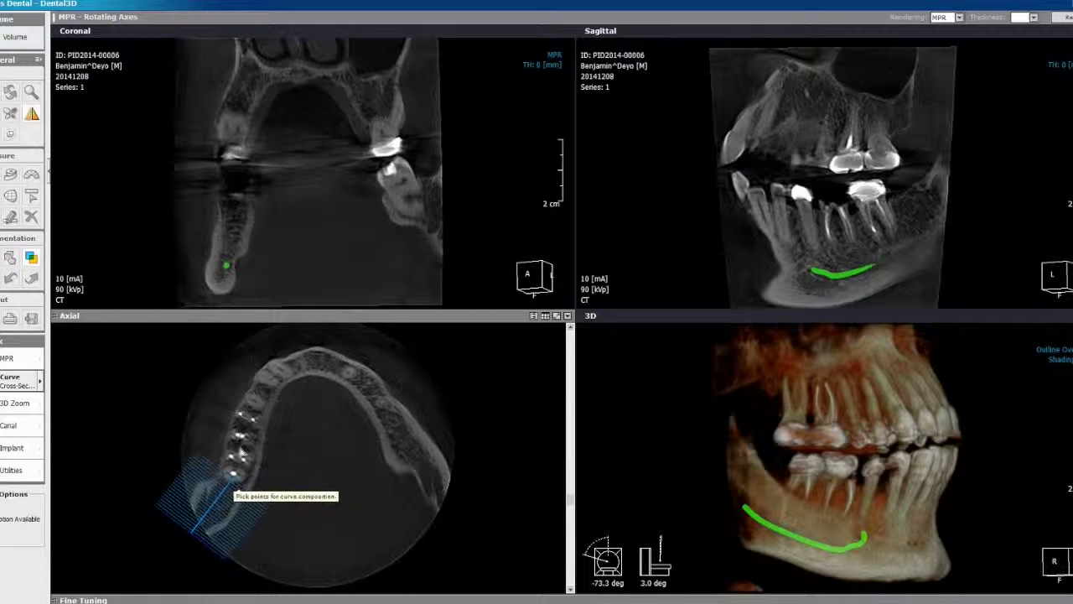
{"action": "left_click", "coordinate": [244, 424]}
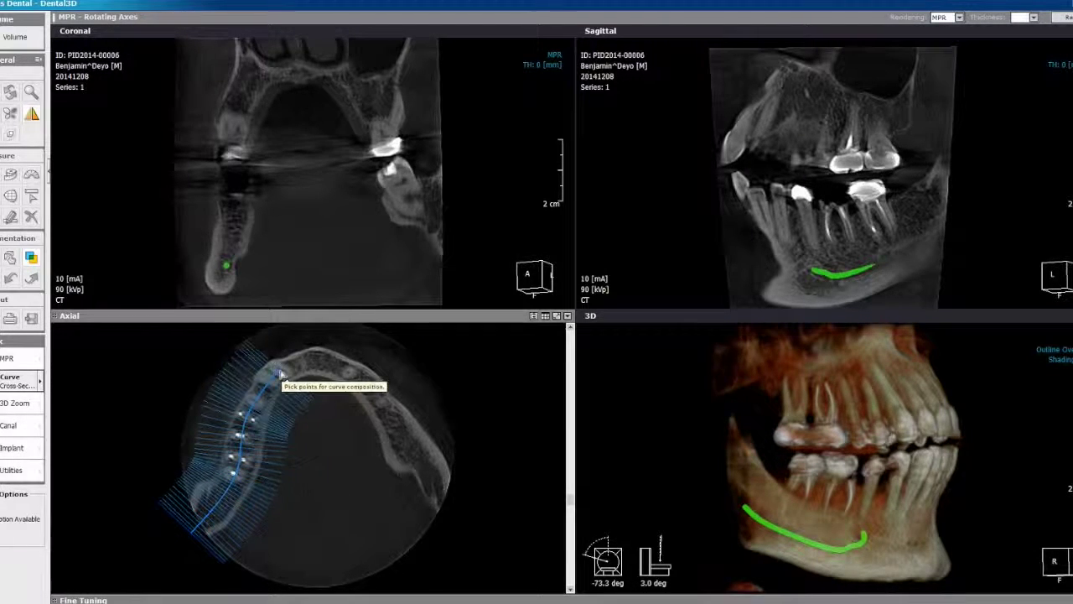
{"action": "double_click", "coordinate": [316, 359]}
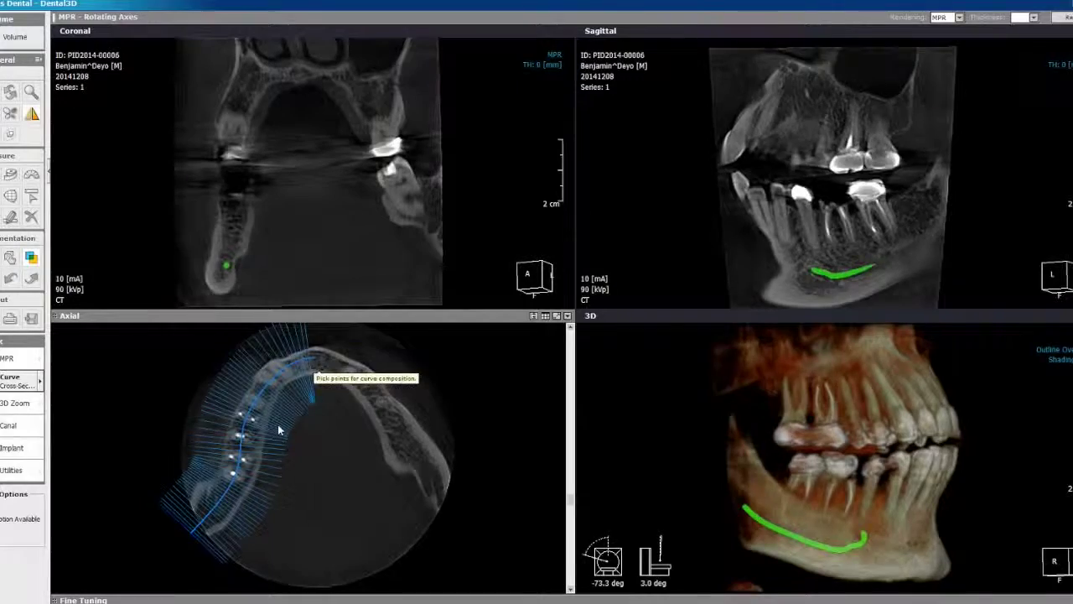
Examine the cross-sections around the right root-filled teeth, from about 36 to 49, including the bone above the drawn canal.
{"action": "scroll", "coordinate": [223, 276], "scroll_direction": "down", "scroll_amount": 5}
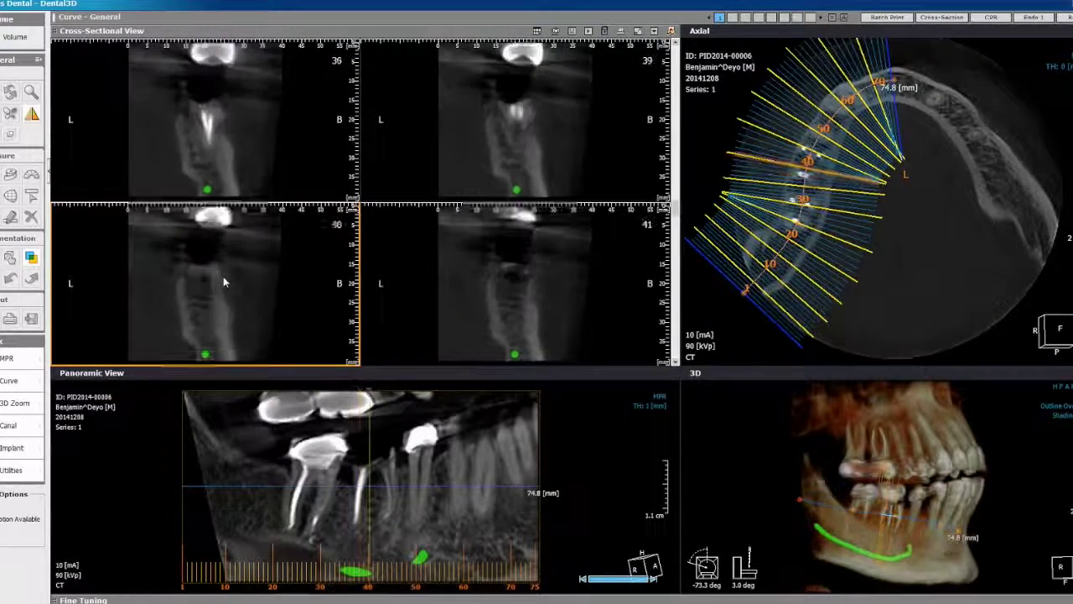
{"action": "scroll", "coordinate": [223, 276], "scroll_direction": "down", "scroll_amount": 3}
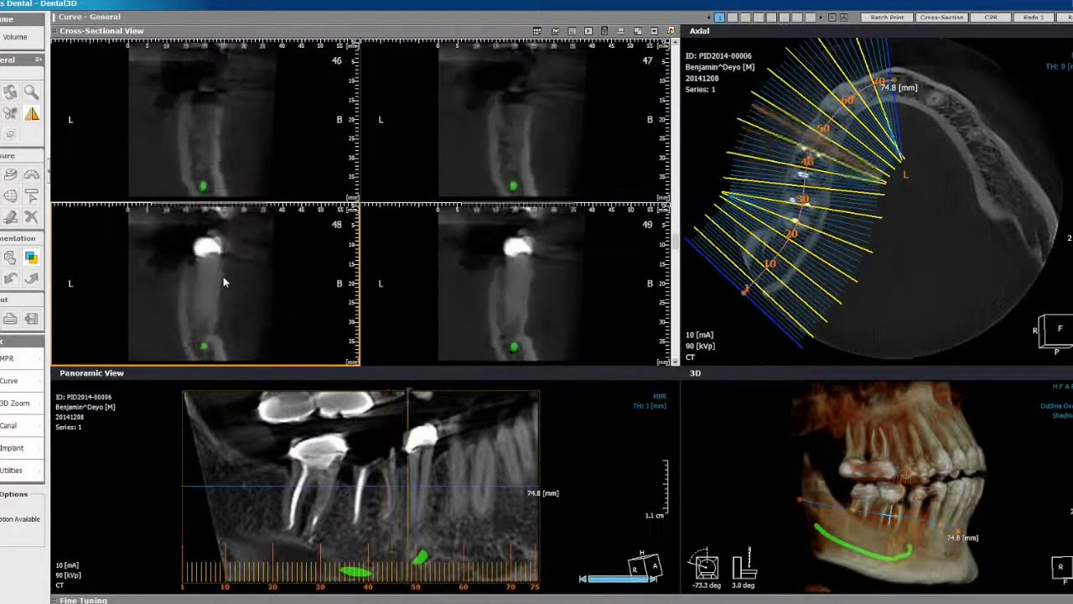
{"action": "scroll", "coordinate": [224, 283], "scroll_direction": "up", "scroll_amount": 8}
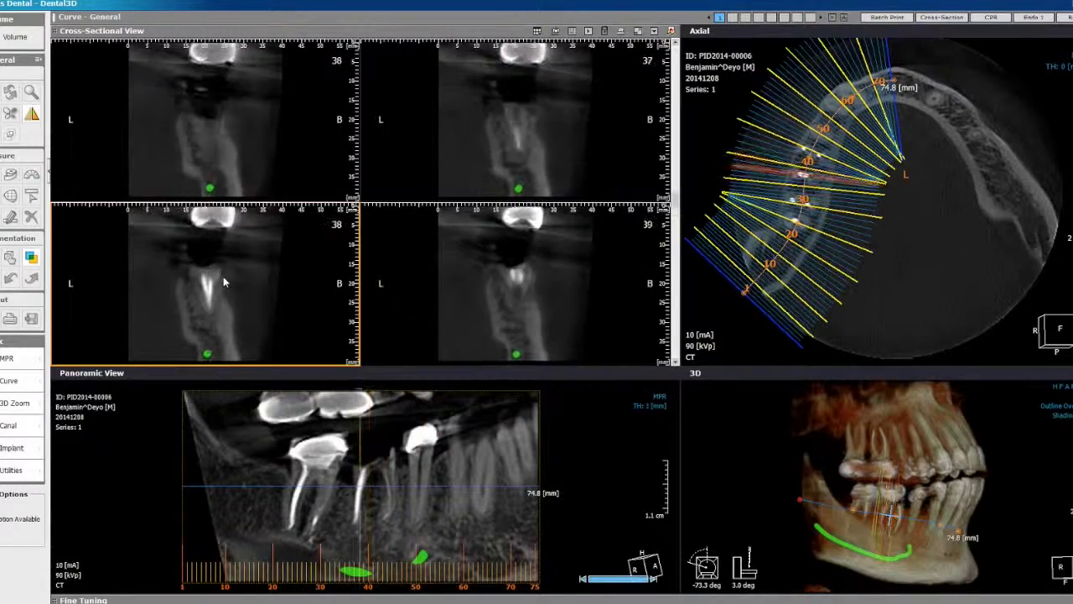
{"action": "scroll", "coordinate": [224, 283], "scroll_direction": "down", "scroll_amount": 3}
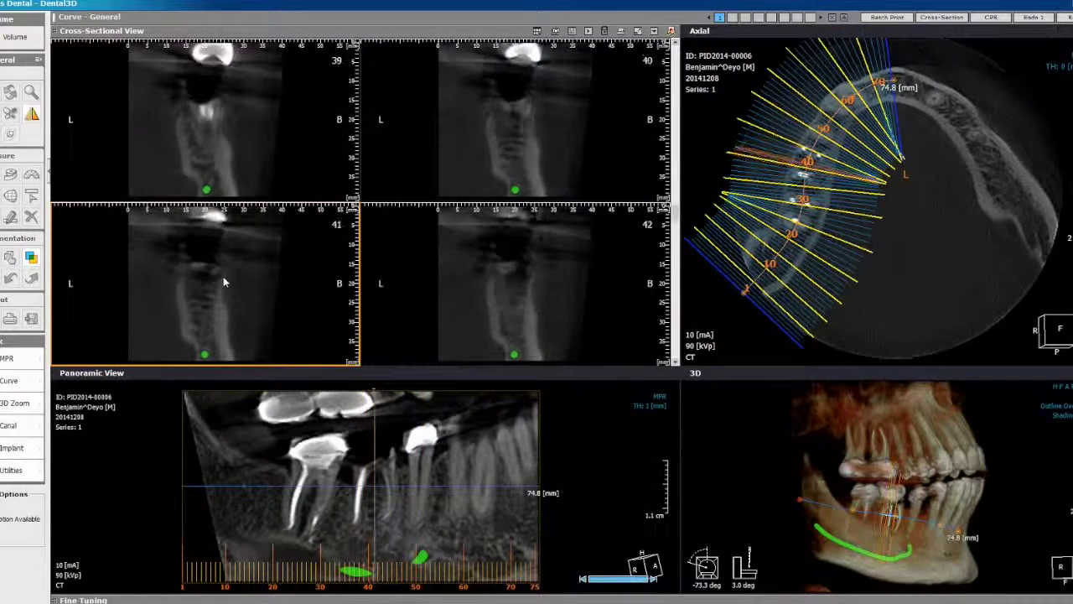
Return to the Rotating Axes MPR layout and draw a cross-section curve about 16.5 mm long across the right lower jaw at the root-filled teeth.
{"action": "left_click", "coordinate": [7, 359]}
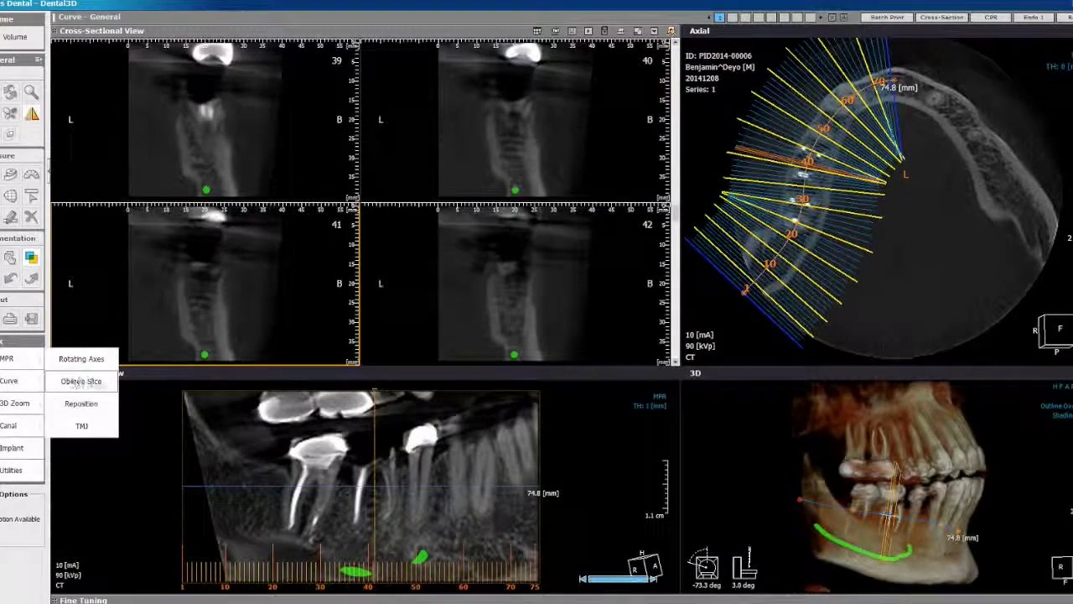
{"action": "left_click", "coordinate": [81, 359]}
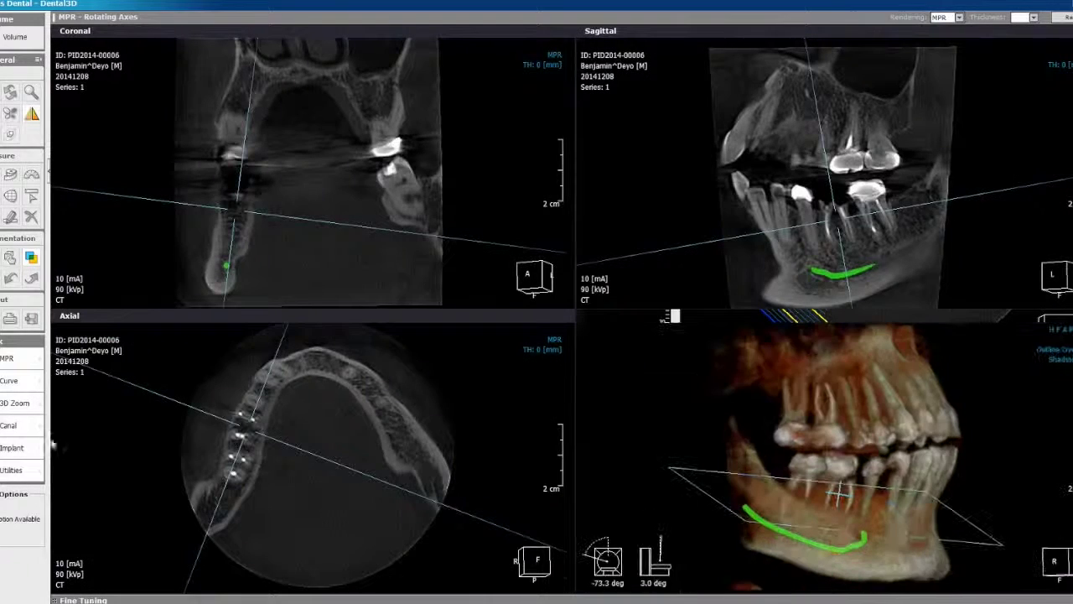
{"action": "left_click", "coordinate": [12, 381]}
{"action": "left_click", "coordinate": [82, 404]}
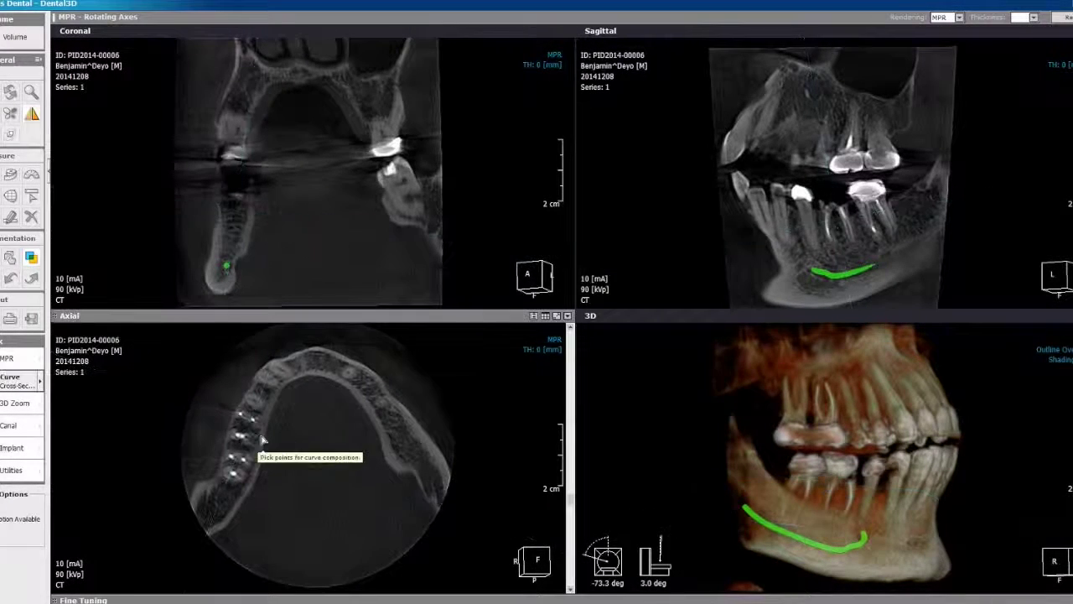
{"action": "left_click", "coordinate": [271, 432]}
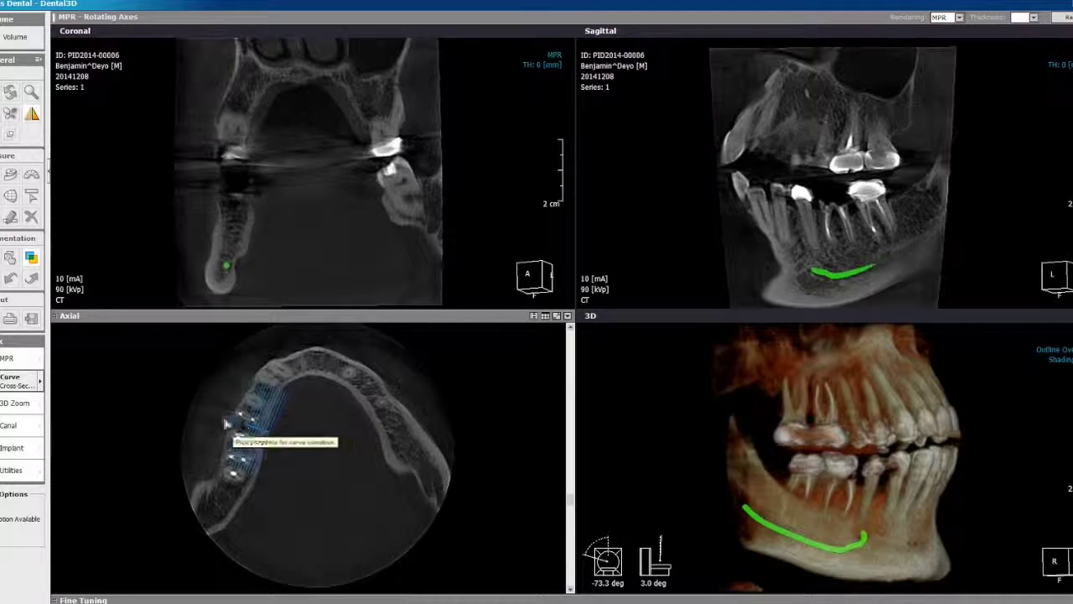
{"action": "double_click", "coordinate": [223, 421]}
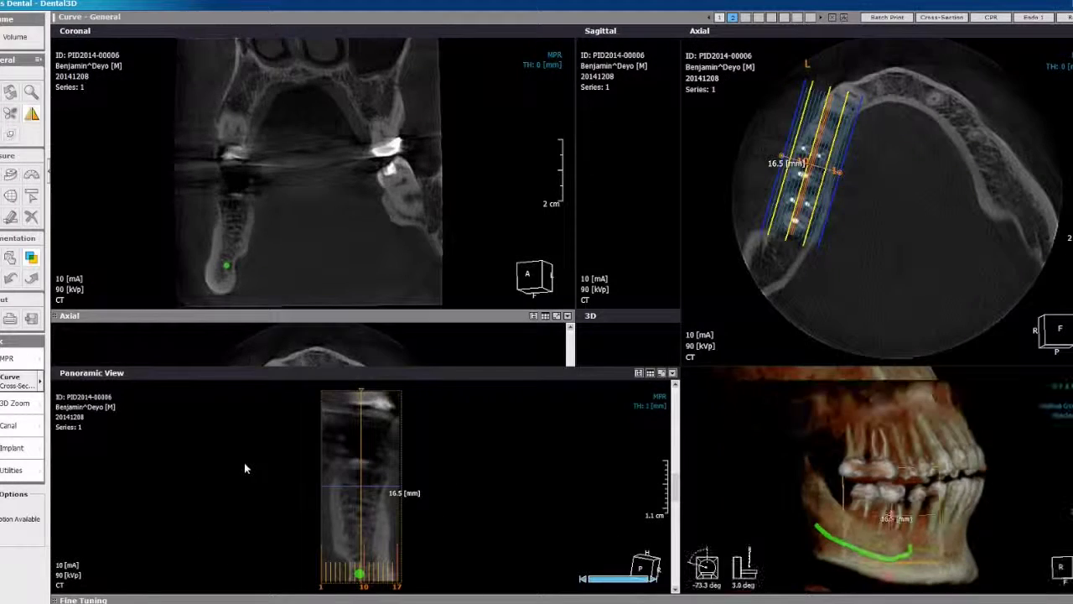
Examine the cross-sections along the short curve through the root-filled teeth, from about 7 to 12.
{"action": "scroll", "coordinate": [257, 290], "scroll_direction": "up", "scroll_amount": 1}
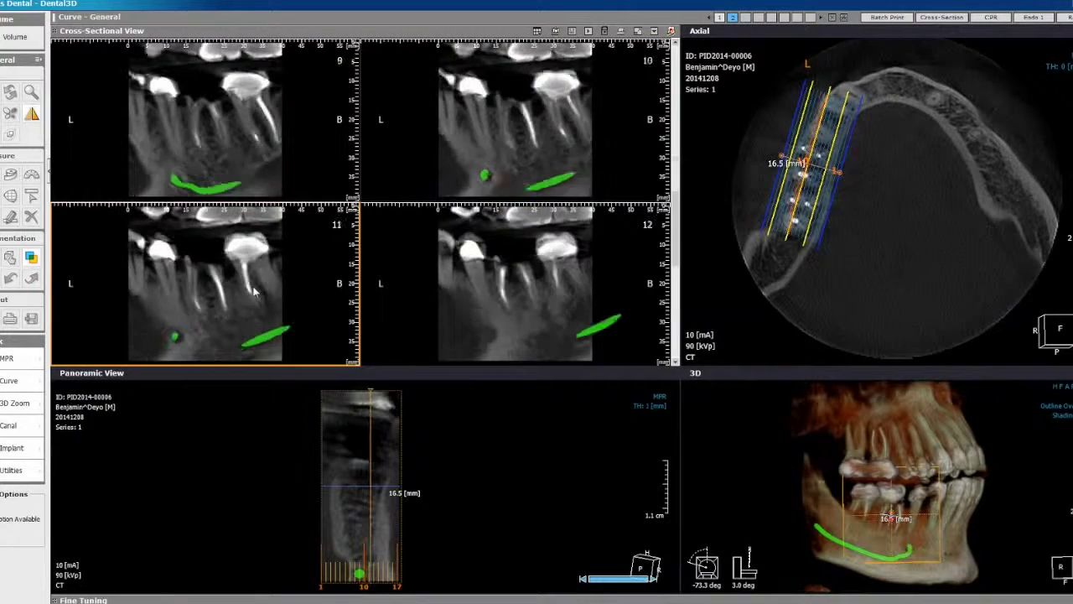
{"action": "scroll", "coordinate": [257, 290], "scroll_direction": "up", "scroll_amount": 1}
{"action": "scroll", "coordinate": [258, 290], "scroll_direction": "down", "scroll_amount": 2}
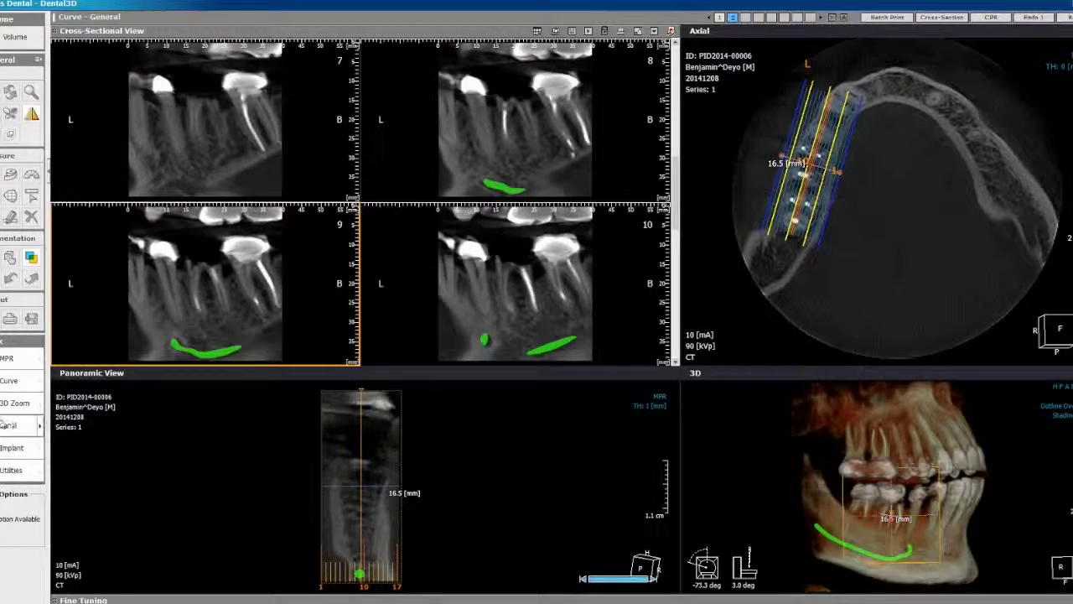
Return to the Rotating Axes MPR layout and set the MIS Seven implant MF7-10500 as the default in the Implant Library.
{"action": "left_click", "coordinate": [23, 358]}
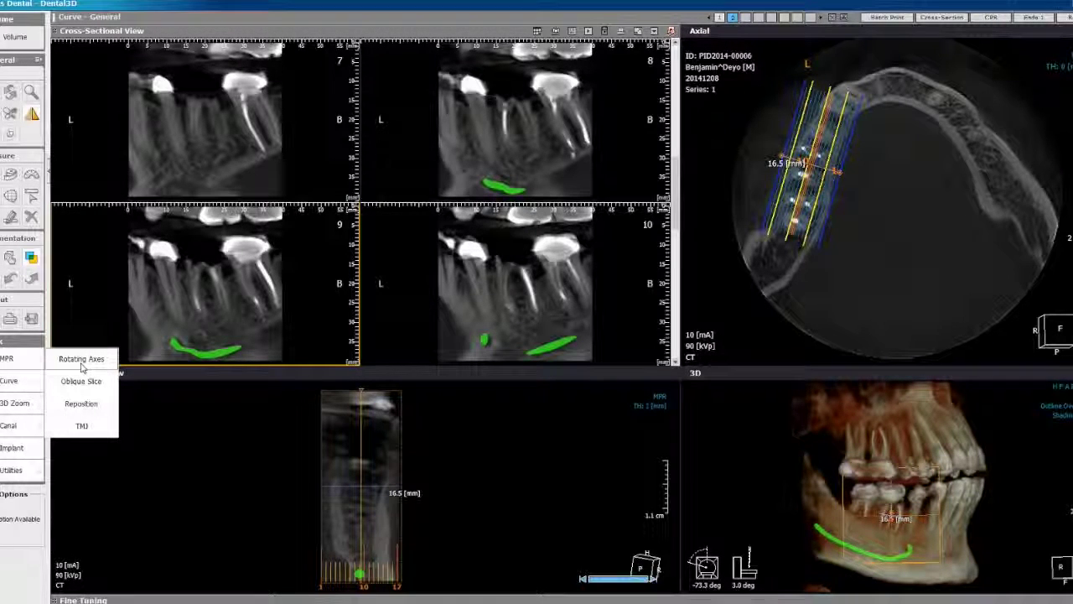
{"action": "left_click", "coordinate": [82, 360]}
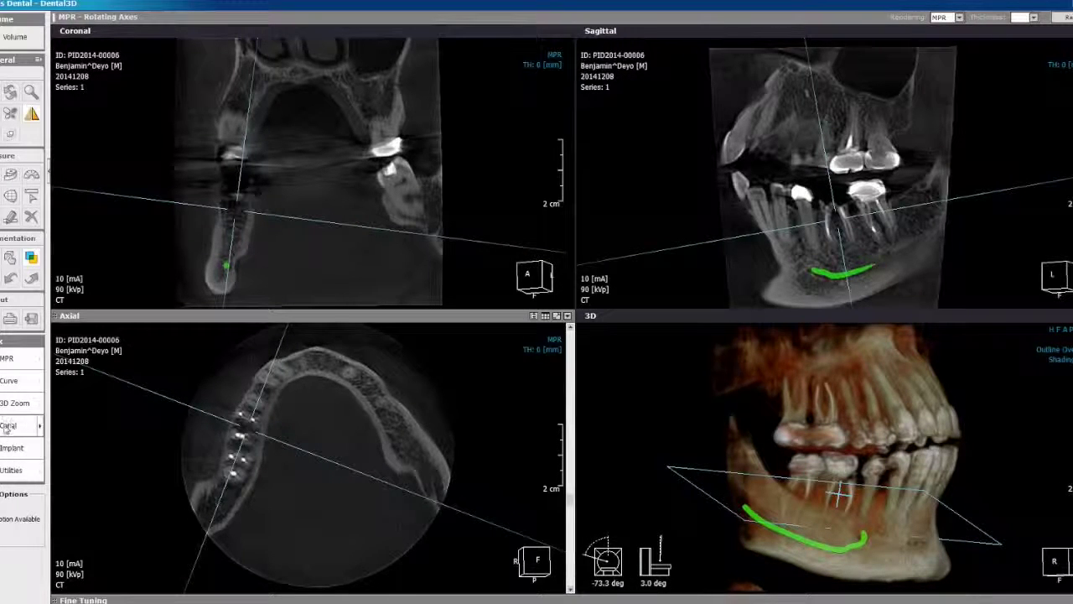
{"action": "left_click", "coordinate": [15, 451]}
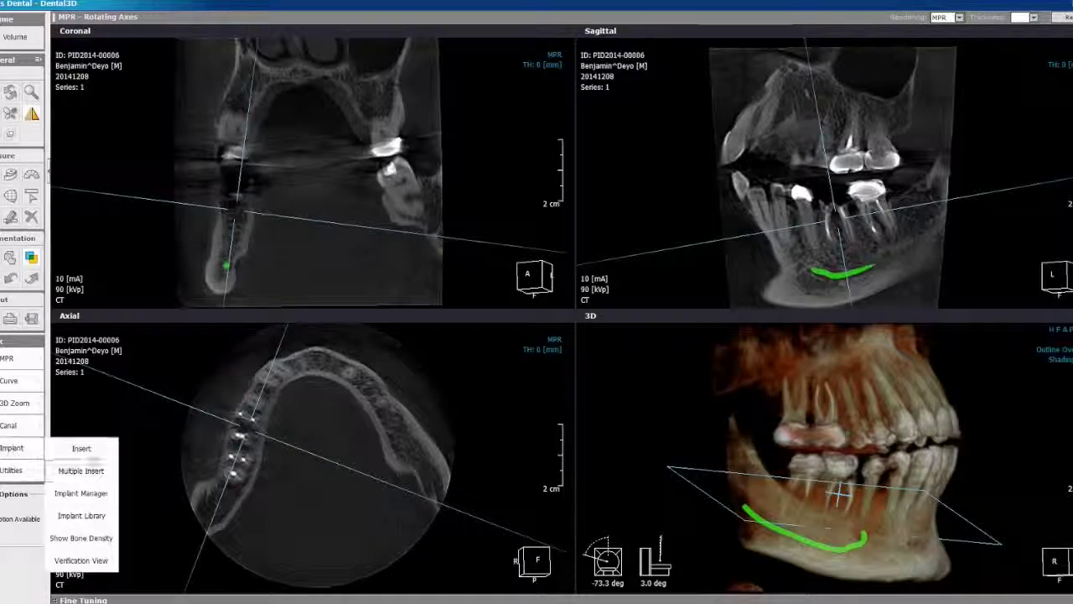
{"action": "left_click", "coordinate": [93, 520]}
{"action": "scroll", "coordinate": [432, 220], "scroll_direction": "down", "scroll_amount": 5}
{"action": "left_click", "coordinate": [333, 251]}
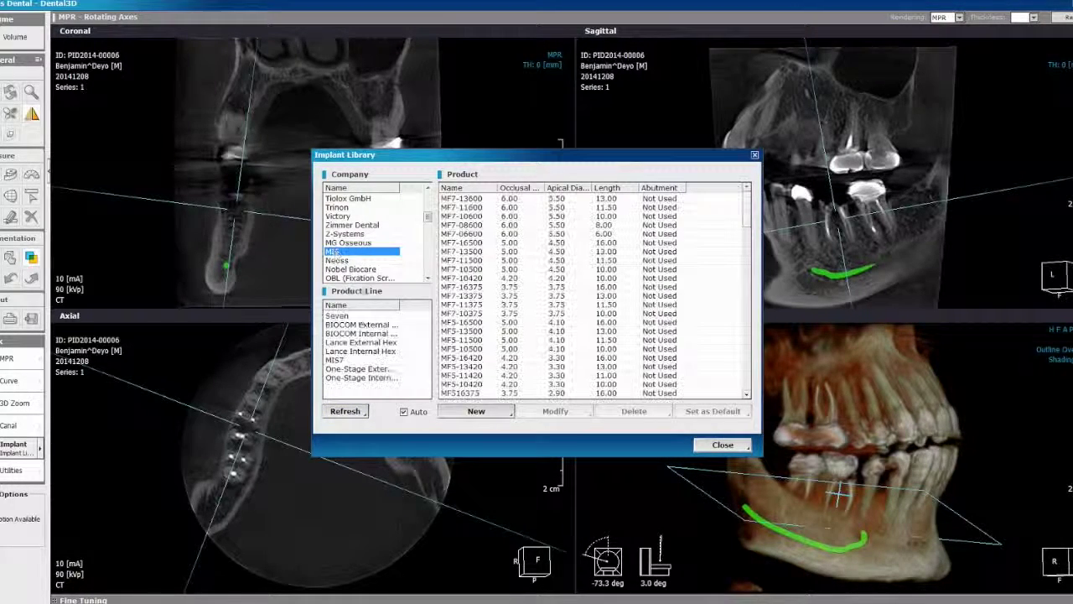
{"action": "left_click", "coordinate": [356, 315]}
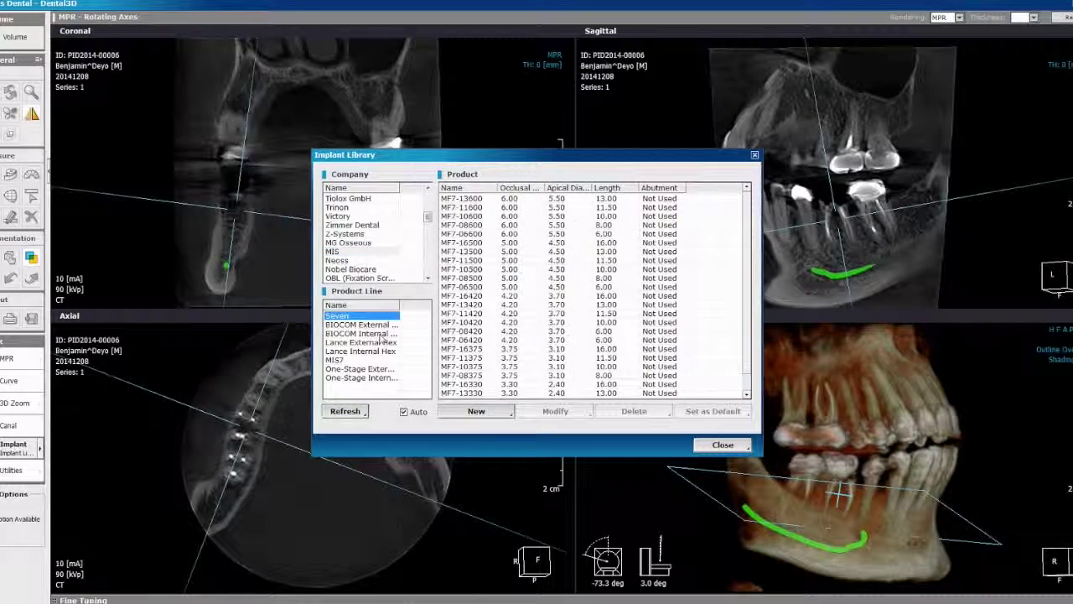
{"action": "left_click", "coordinate": [509, 271]}
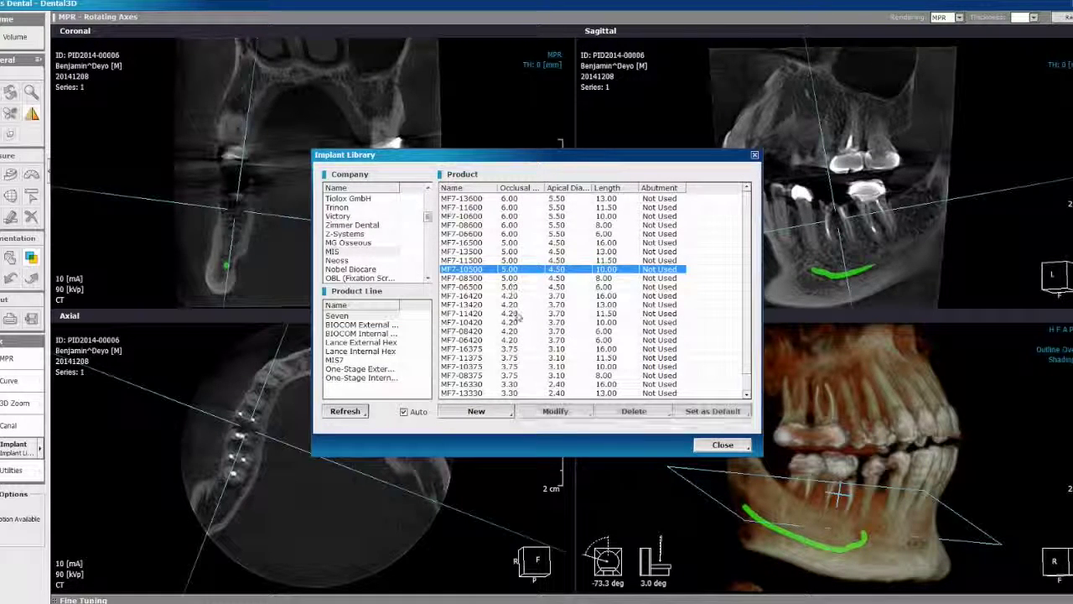
{"action": "left_click", "coordinate": [707, 412]}
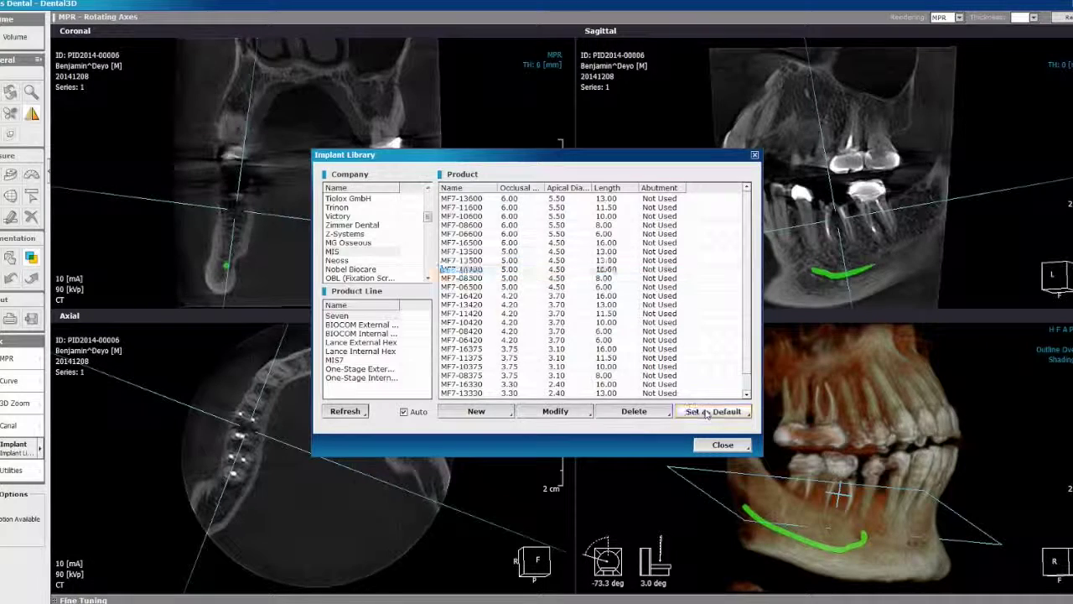
{"action": "left_click", "coordinate": [708, 447]}
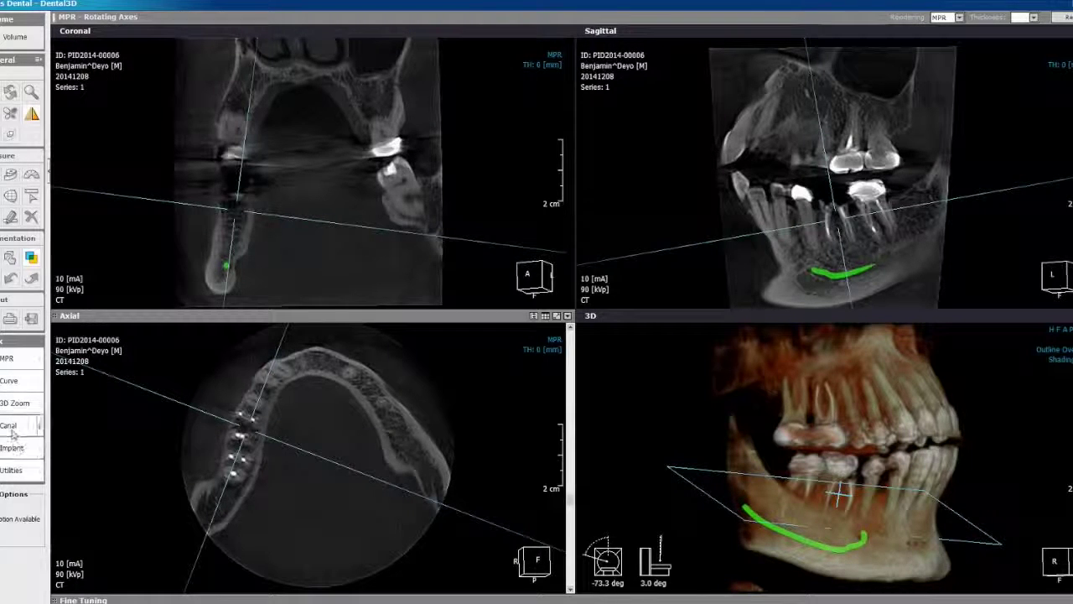
Reopen the curve layout and measure the distance between the teeth on either side of the planned implant site in cross-section 9.
{"action": "left_click", "coordinate": [13, 381]}
{"action": "left_click", "coordinate": [83, 449]}
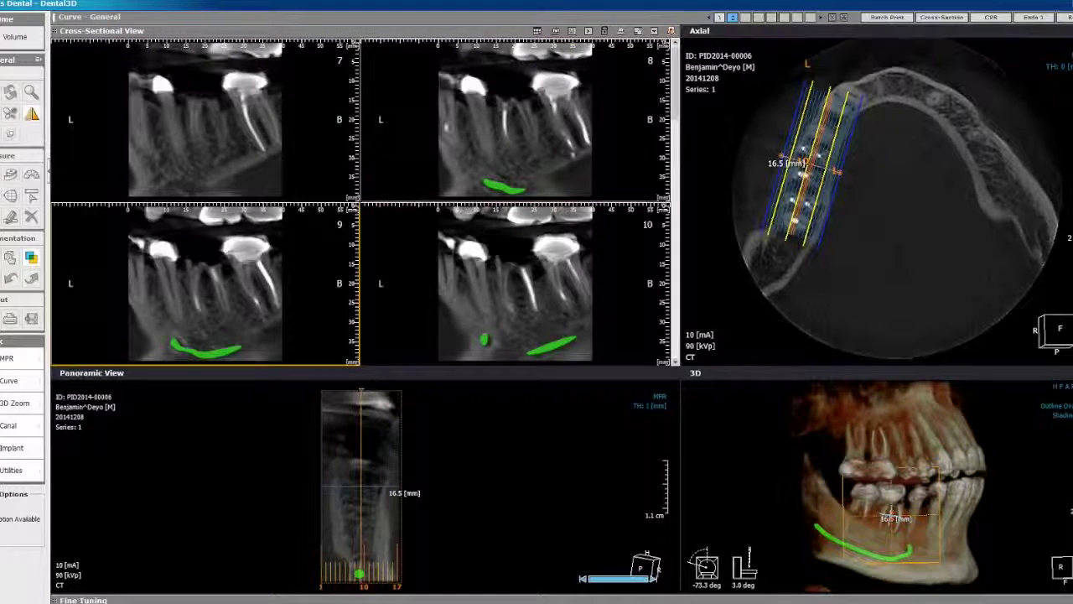
{"action": "left_click", "coordinate": [10, 175]}
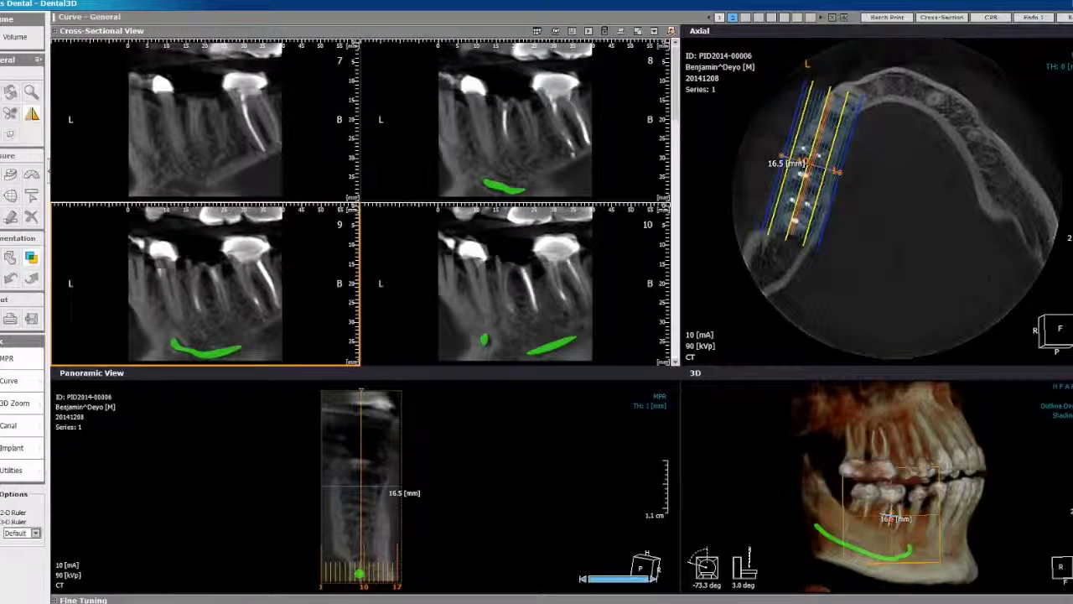
{"action": "left_click", "coordinate": [179, 270]}
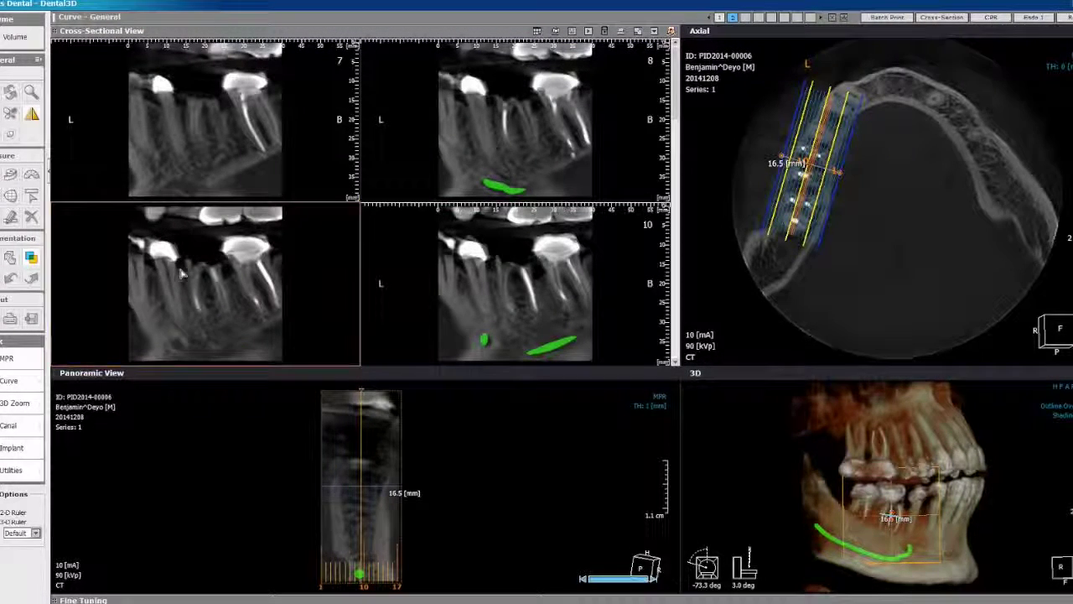
{"action": "left_click", "coordinate": [232, 265]}
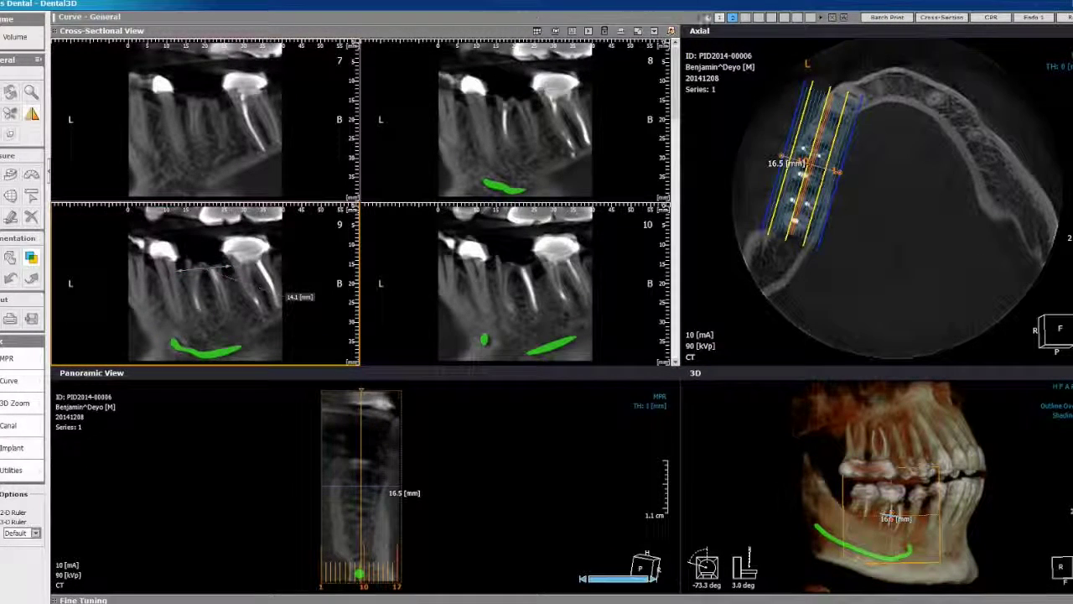
Switch to the first curve and measure the ridge width and the bone height above the canal in cross-section 41.
{"action": "left_click", "coordinate": [719, 17]}
{"action": "scroll", "coordinate": [353, 284], "scroll_direction": "down", "scroll_amount": 8}
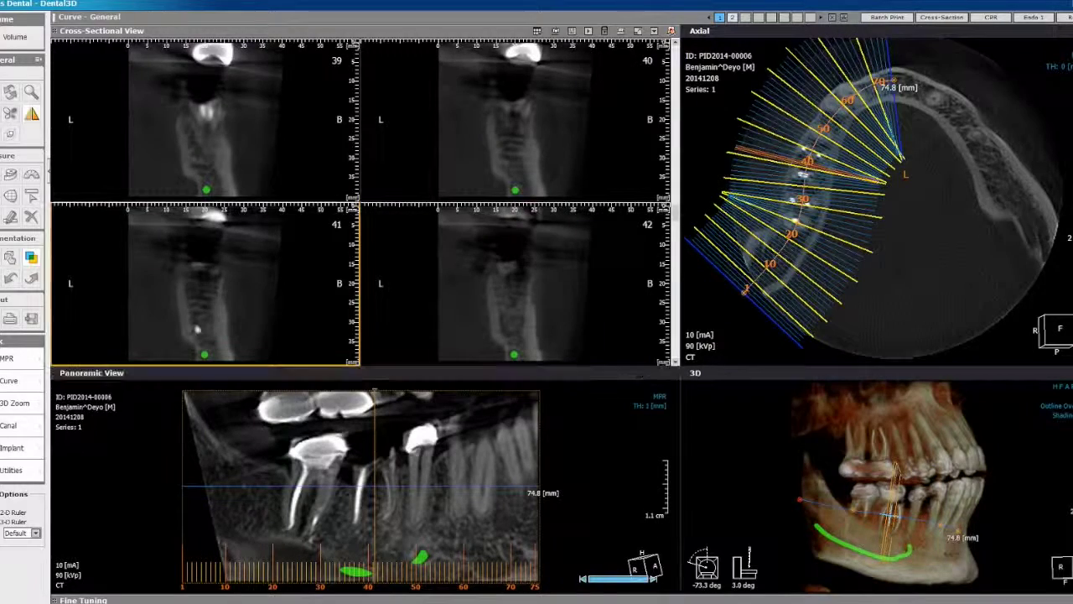
{"action": "left_click", "coordinate": [193, 274]}
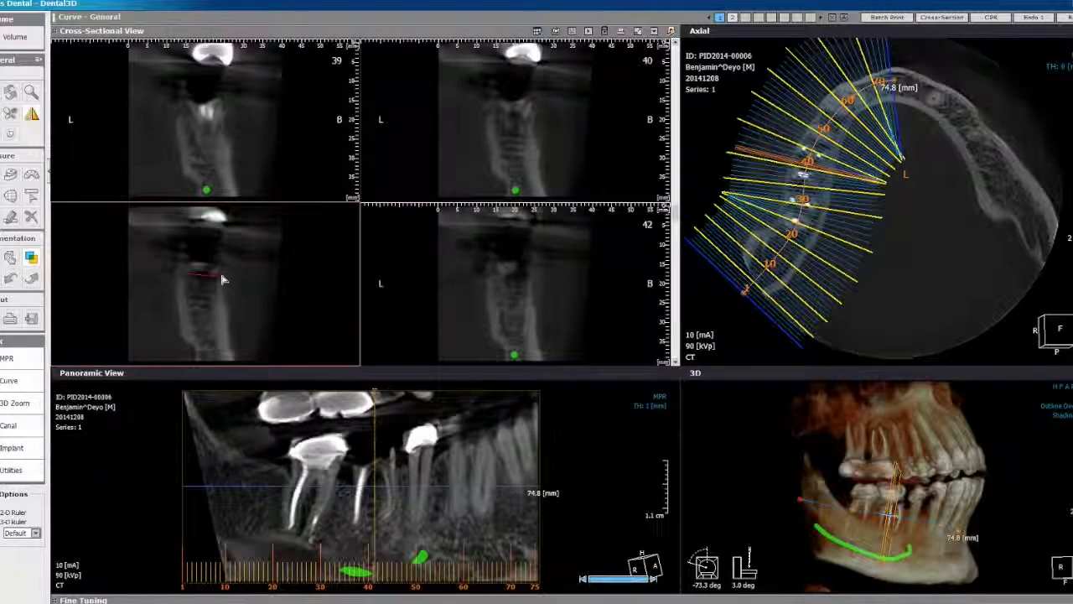
{"action": "left_click", "coordinate": [223, 279]}
{"action": "left_click_drag", "start_coordinate": [219, 260], "coordinate": [263, 255]}
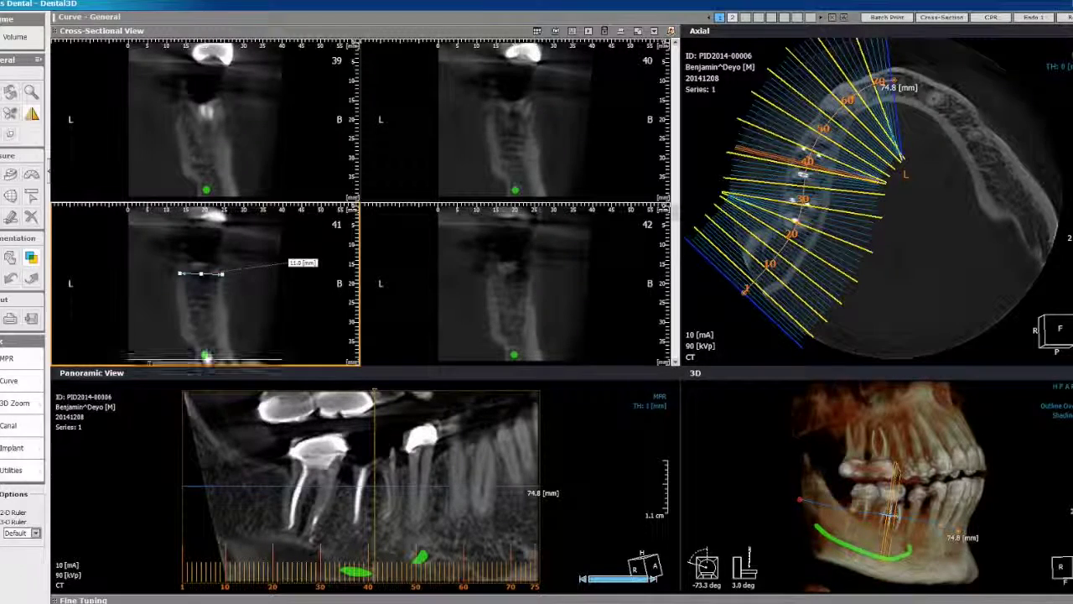
{"action": "left_click", "coordinate": [205, 355]}
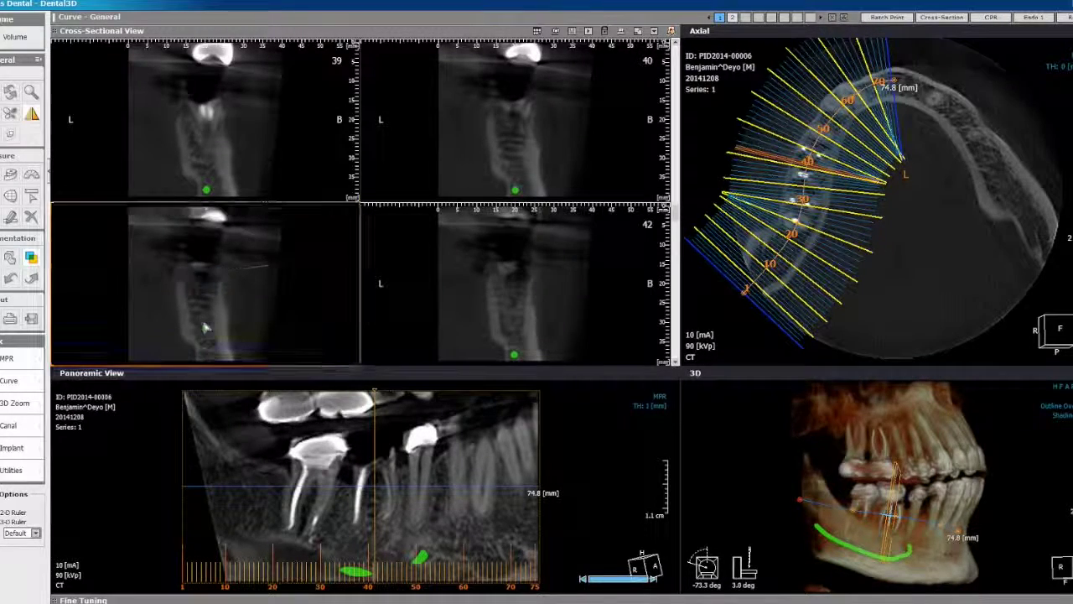
{"action": "left_click", "coordinate": [202, 274]}
{"action": "left_click_drag", "start_coordinate": [260, 315], "coordinate": [276, 316]}
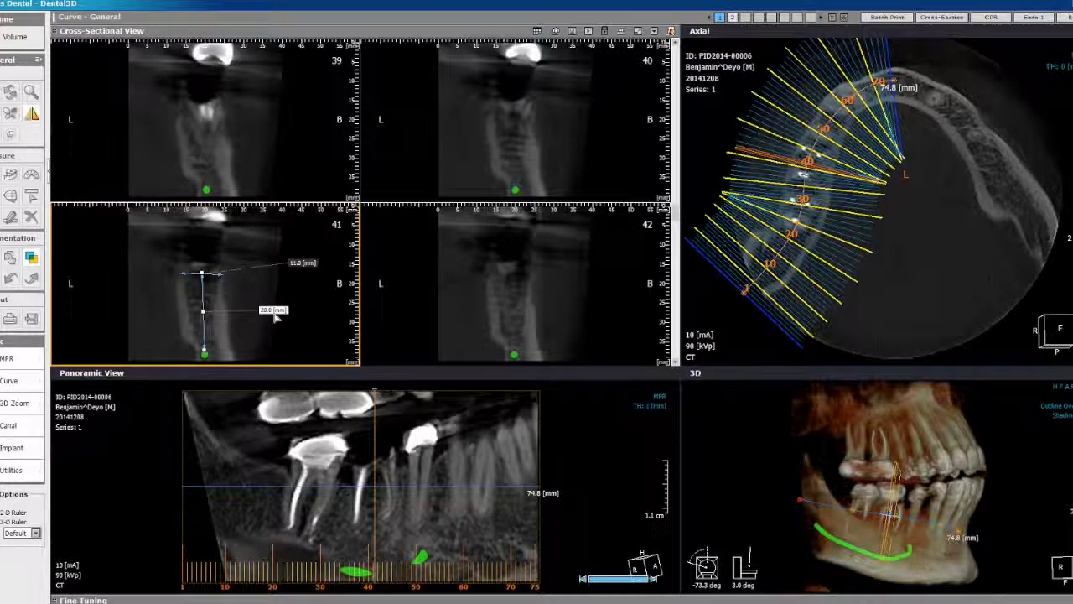
Measure the length of the root-filled root near section 40 and a shorter vertical distance beside it in the panoramic view.
{"action": "left_click", "coordinate": [357, 524]}
{"action": "left_click", "coordinate": [362, 468]}
{"action": "left_click_drag", "start_coordinate": [339, 496], "coordinate": [248, 474]}
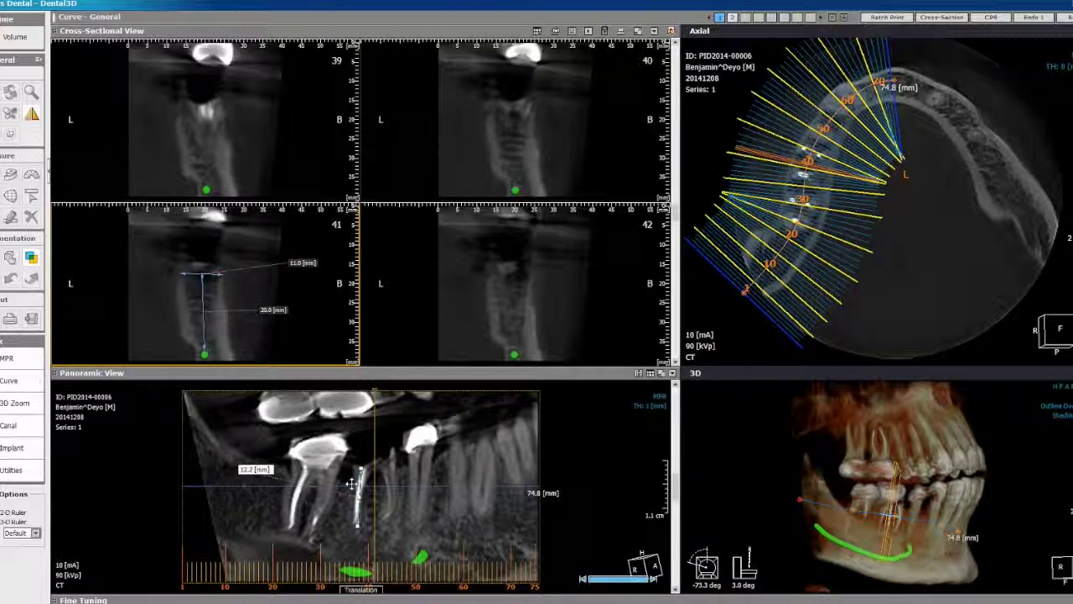
{"action": "left_click_drag", "start_coordinate": [357, 526], "coordinate": [352, 526]}
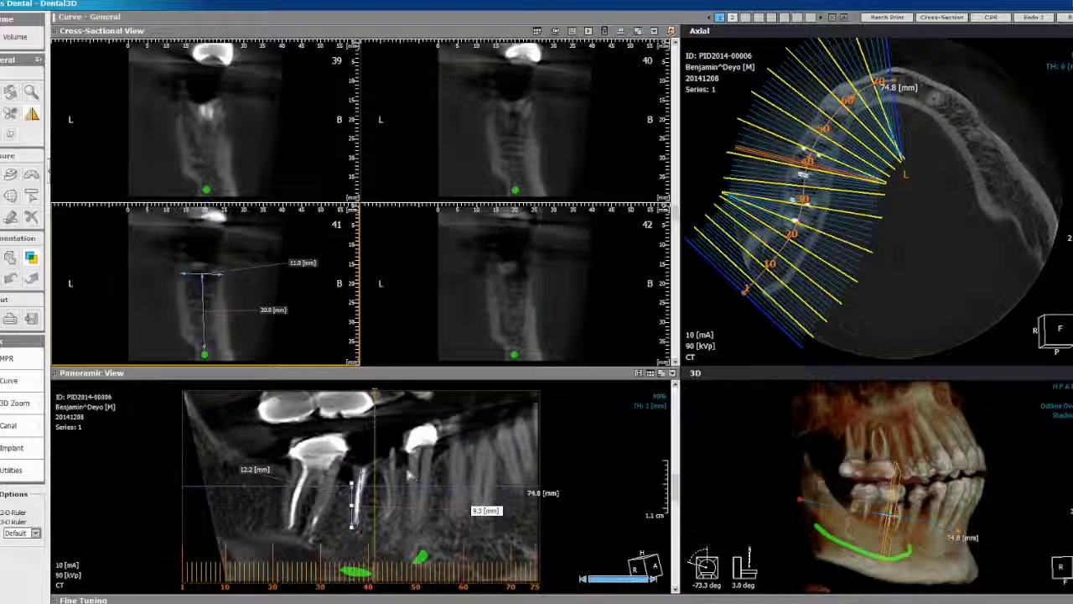
{"action": "left_click", "coordinate": [225, 310]}
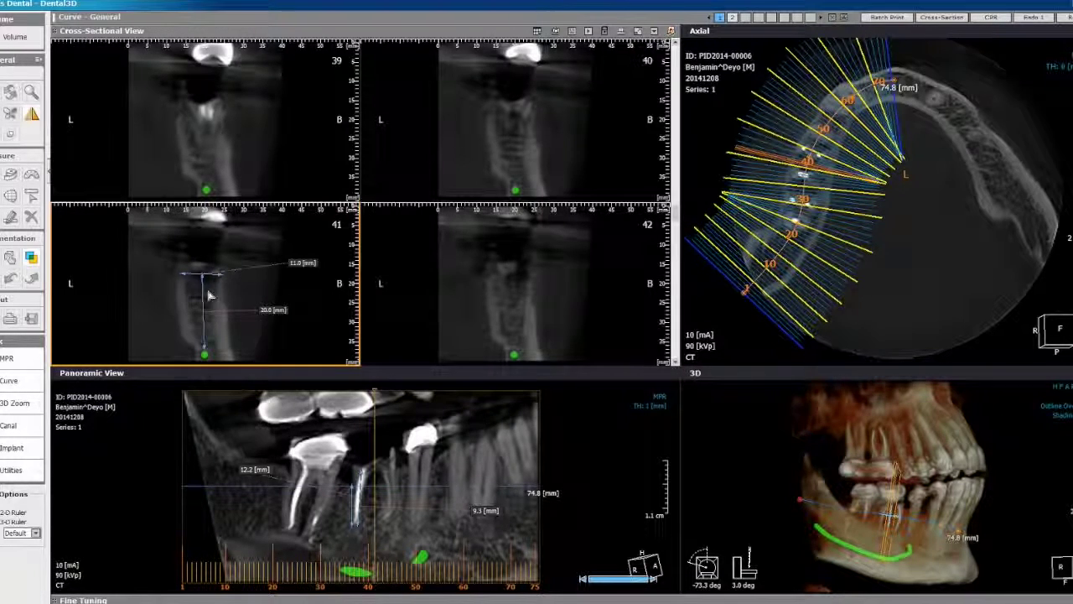
Insert the default implant into the ridge in cross-section 41, then adjust its position and straighten it in the panoramic and cross-sectional views.
{"action": "left_click", "coordinate": [13, 447]}
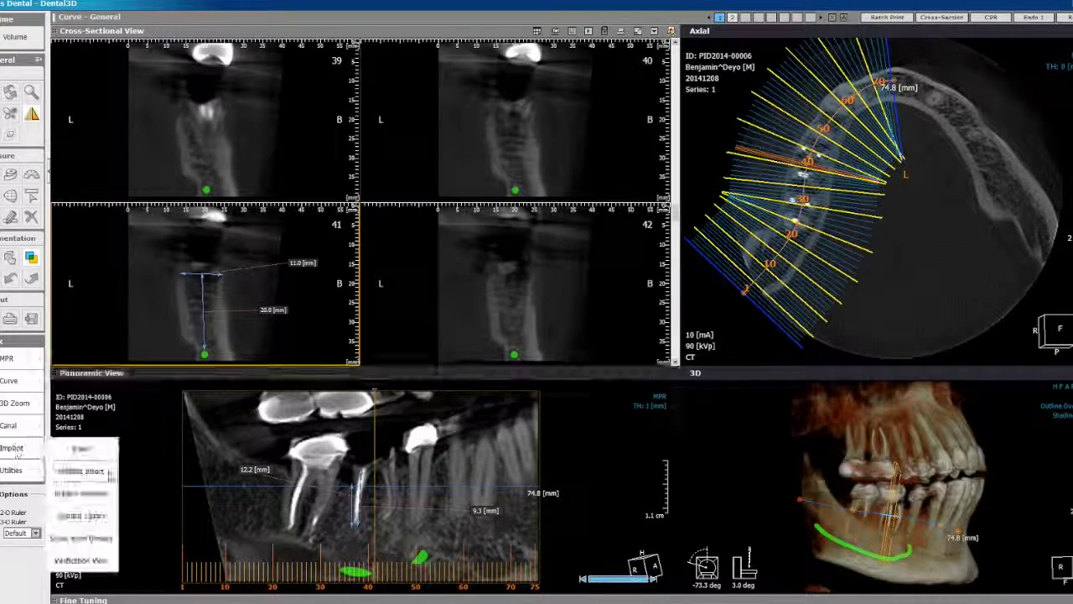
{"action": "left_click", "coordinate": [109, 453]}
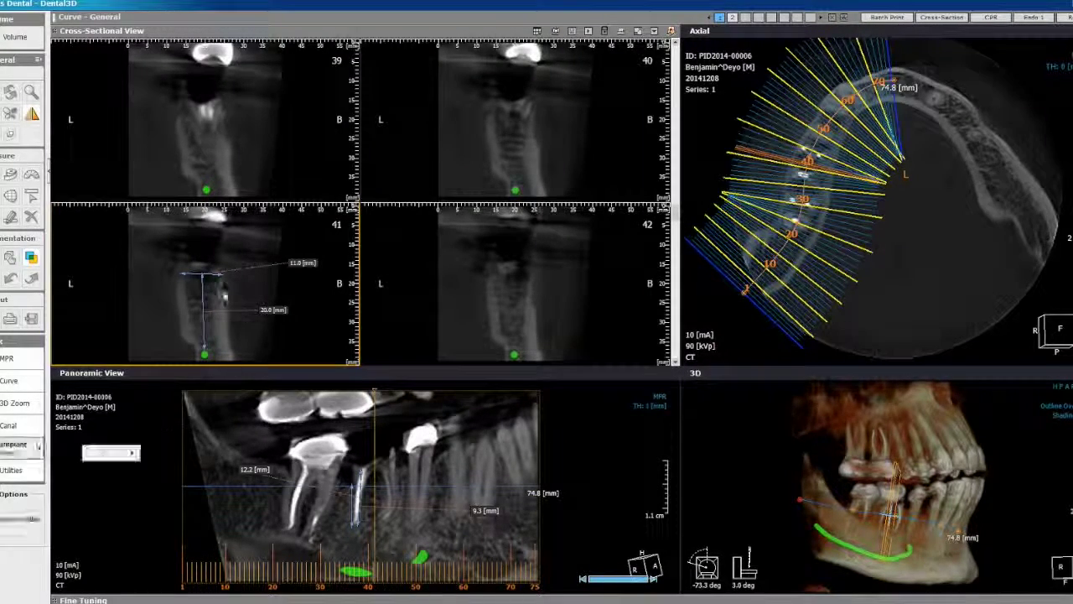
{"action": "left_click", "coordinate": [202, 293]}
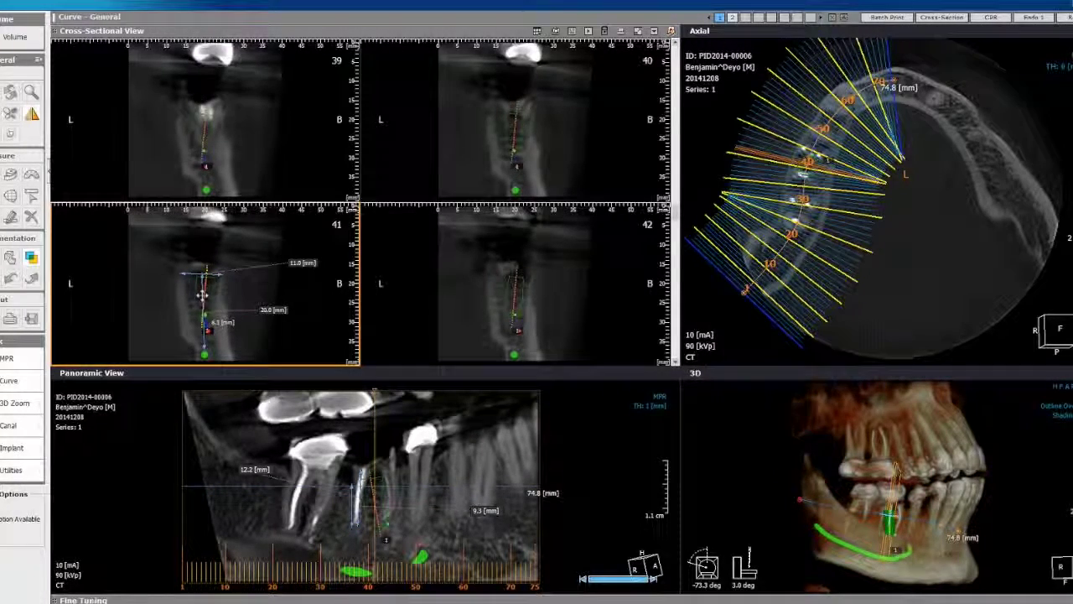
{"action": "left_click_drag", "start_coordinate": [365, 478], "coordinate": [378, 480]}
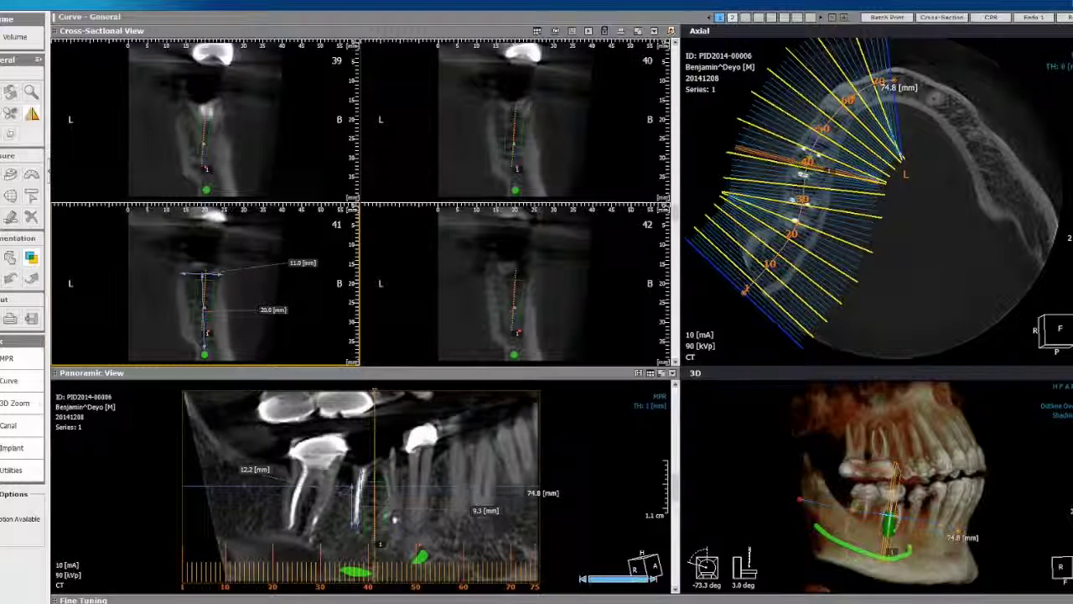
{"action": "left_click_drag", "start_coordinate": [377, 497], "coordinate": [378, 501]}
{"action": "left_click_drag", "start_coordinate": [515, 275], "coordinate": [512, 275]}
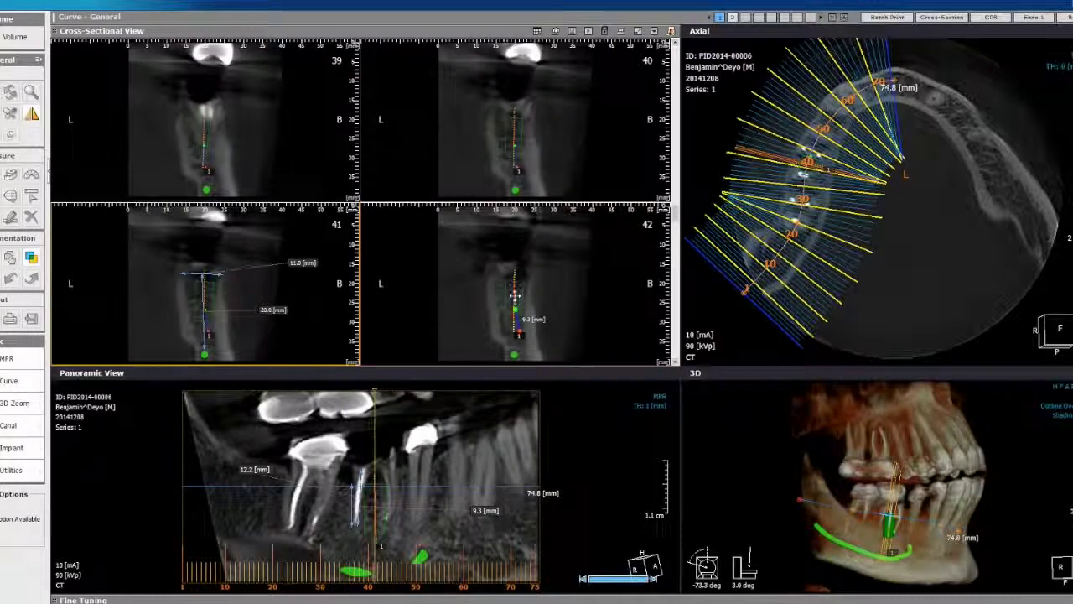
Replace the placed implant with the MIS Seven model MF7-11500, 5.00 mm occlusal and 4.50 mm apical diameter, 11.50 mm long.
{"action": "right_click", "coordinate": [515, 296]}
{"action": "mouse_move", "coordinate": [546, 303]}
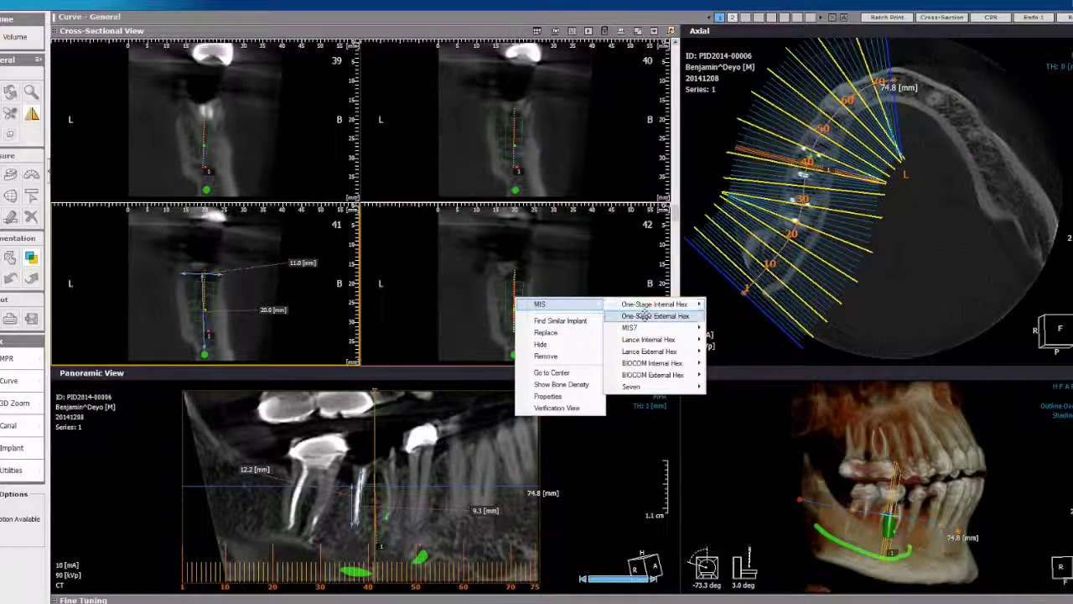
{"action": "mouse_move", "coordinate": [648, 316]}
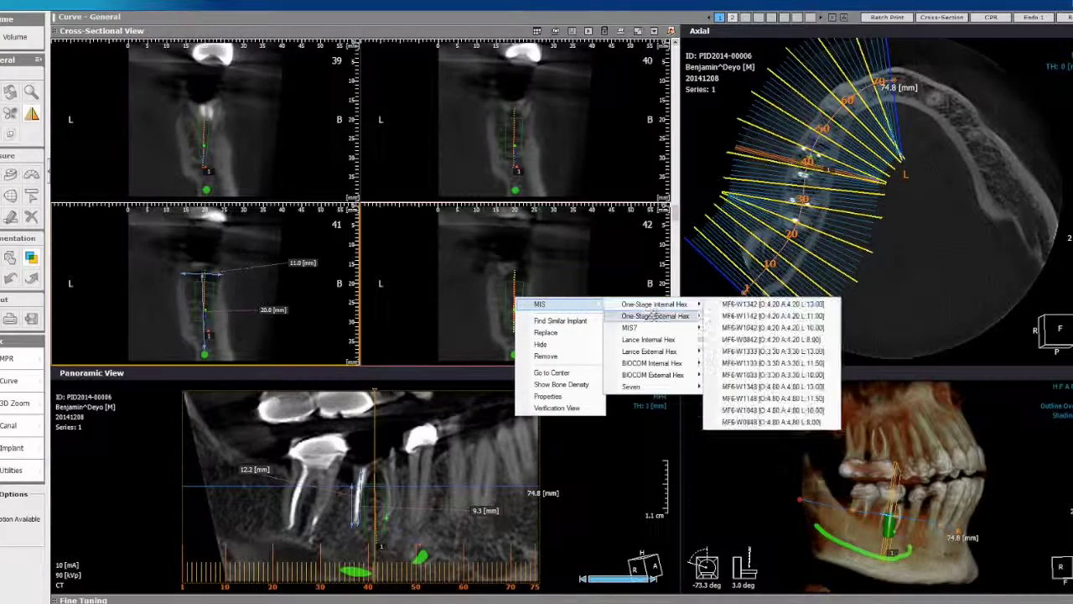
{"action": "mouse_move", "coordinate": [631, 386]}
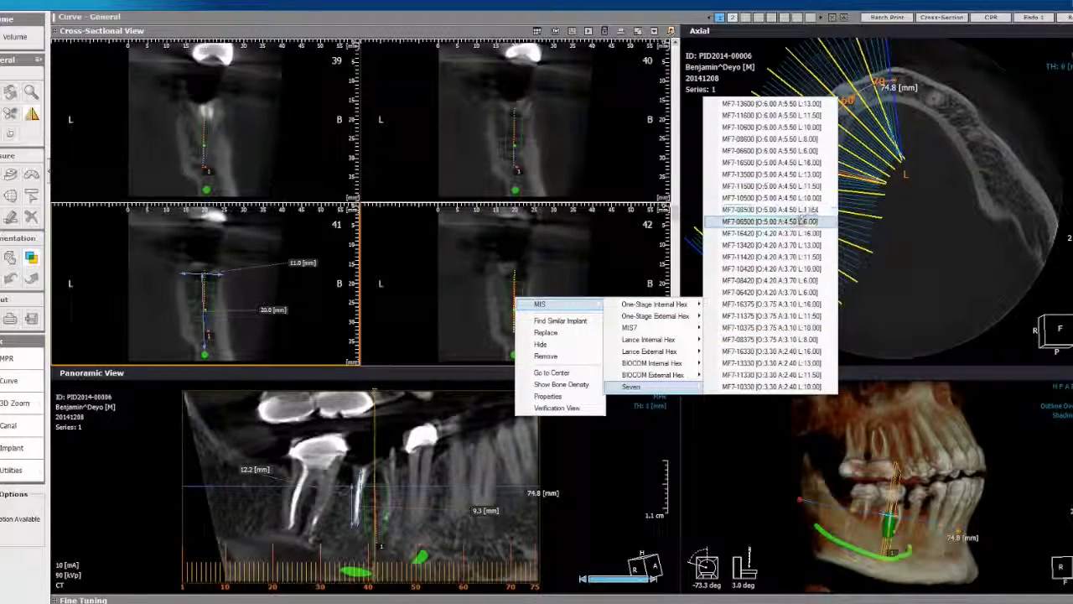
{"action": "left_click", "coordinate": [812, 188]}
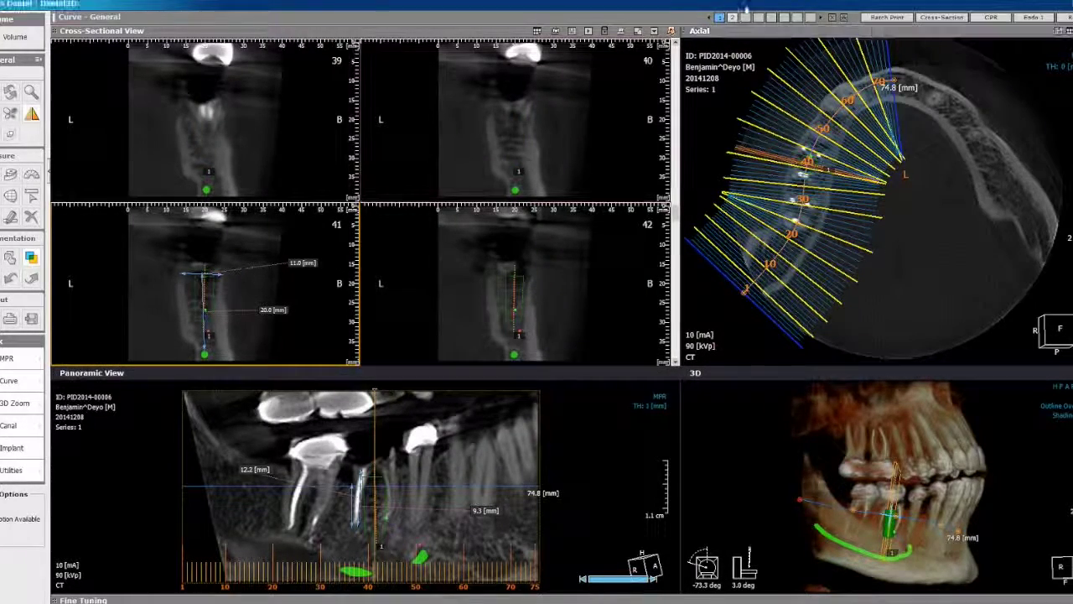
Switch to the second curve, shift the implant slightly in its panoramic view, and tilt the 3D model to show it.
{"action": "left_click", "coordinate": [733, 17]}
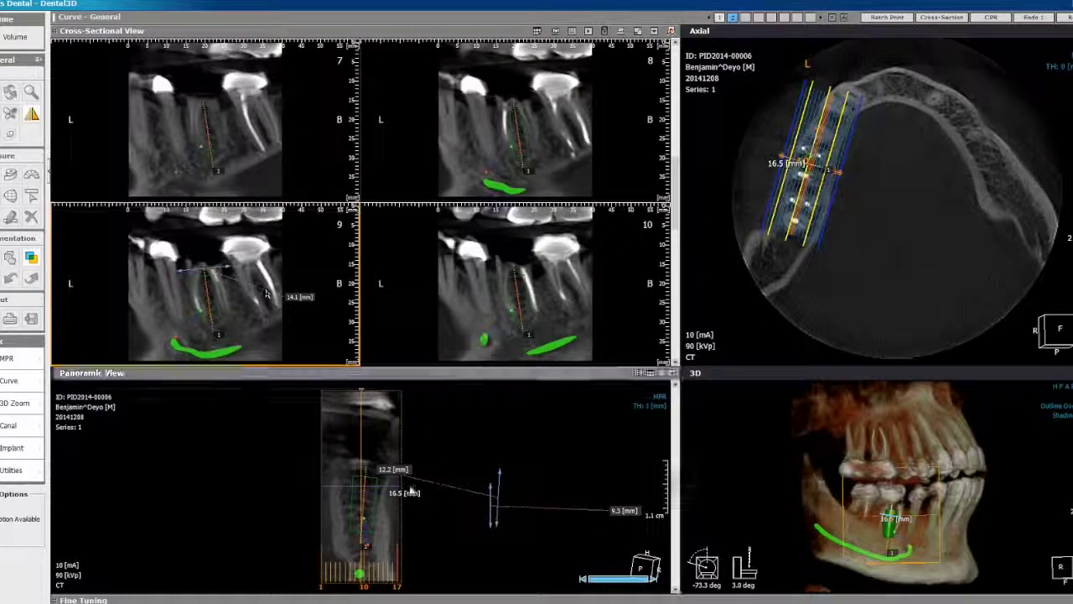
{"action": "left_click_drag", "start_coordinate": [365, 490], "coordinate": [362, 489]}
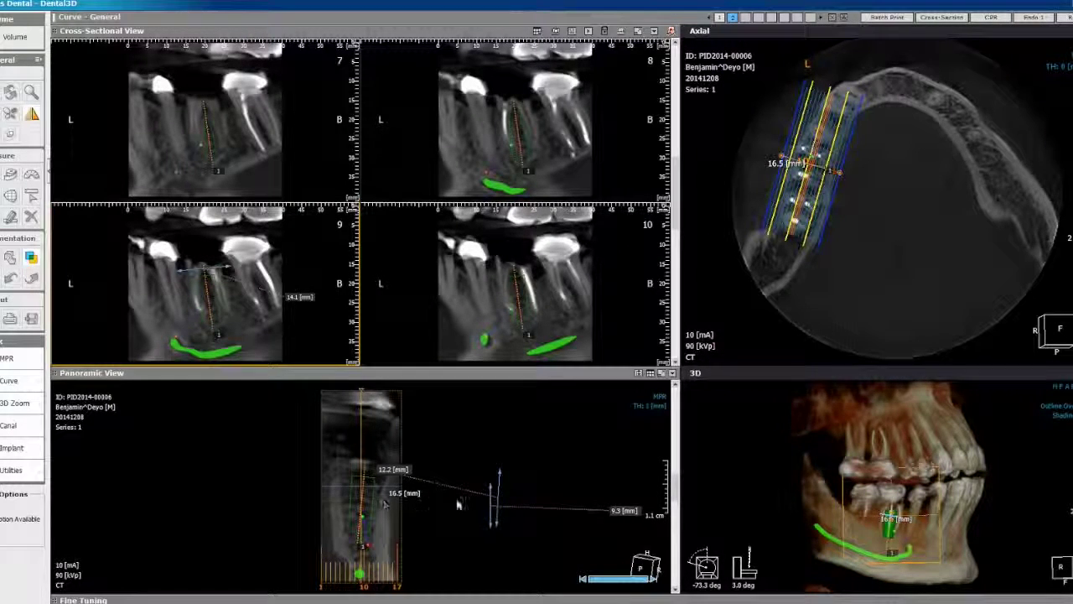
{"action": "left_click_drag", "start_coordinate": [953, 496], "coordinate": [946, 520]}
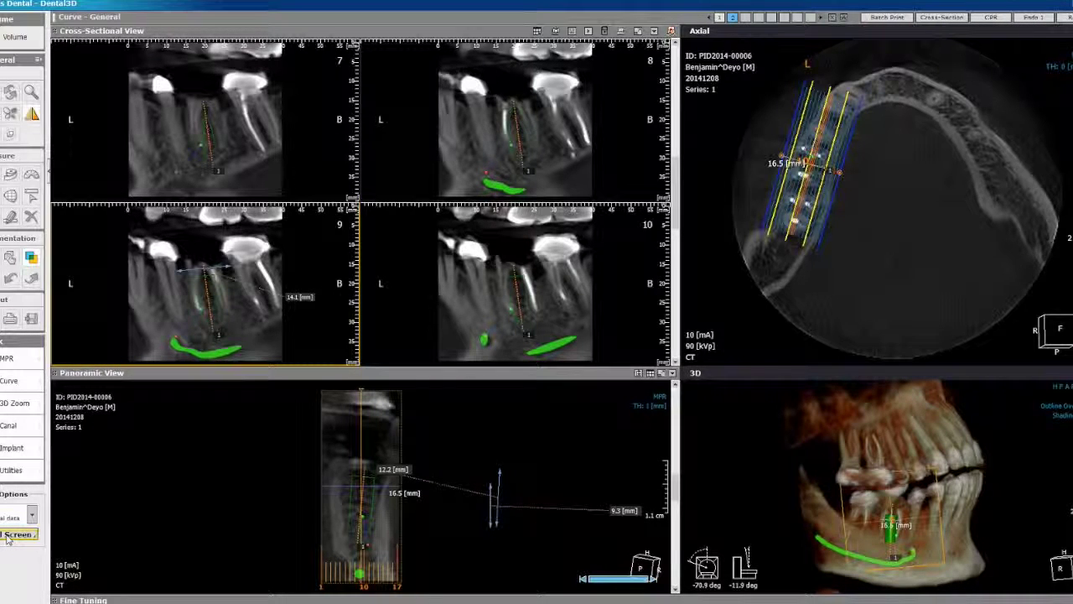
Capture the full screen of the second curve's layout, then that of the first curve.
{"action": "left_click", "coordinate": [16, 537]}
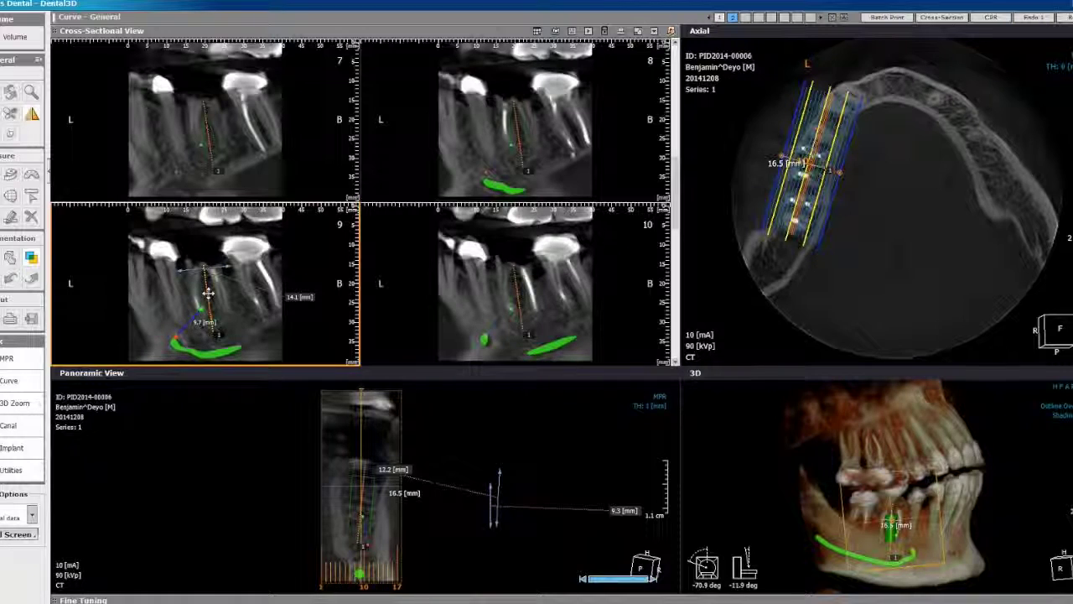
{"action": "left_click", "coordinate": [718, 17]}
{"action": "left_click", "coordinate": [719, 17]}
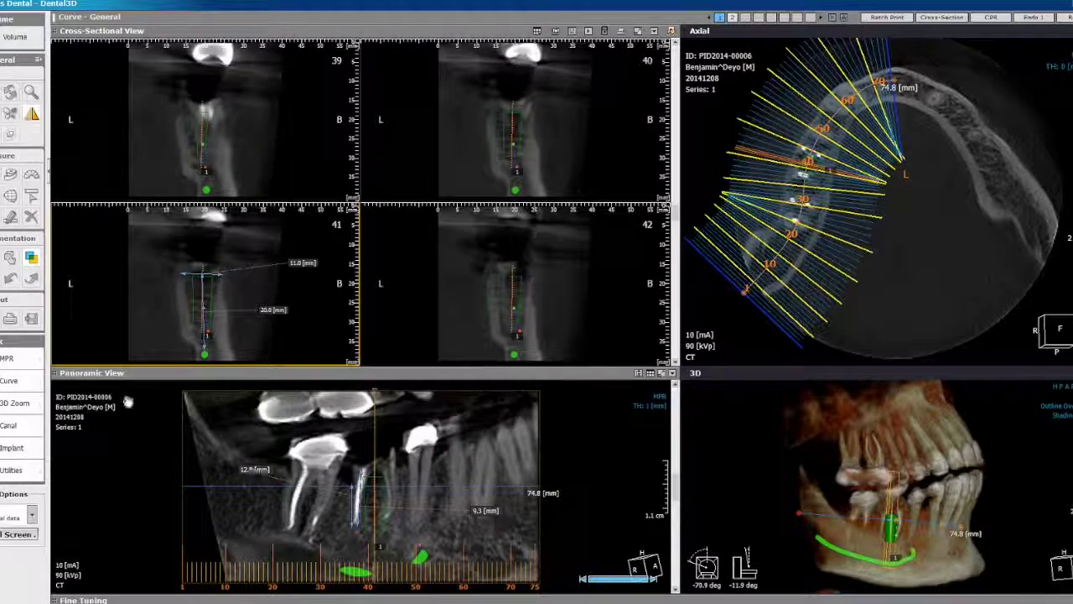
{"action": "left_click", "coordinate": [26, 530]}
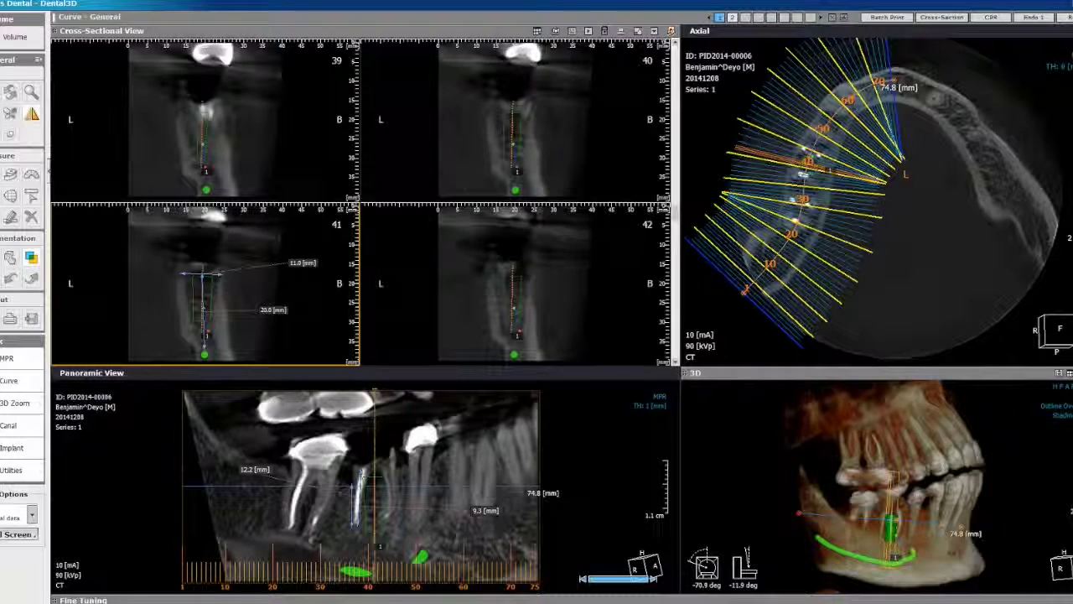
Enlarge the 3D view to fill the workspace and rotate the jaw to about -47.9° and -3.0° to show the implant above the canal.
{"action": "left_click", "coordinate": [1058, 372]}
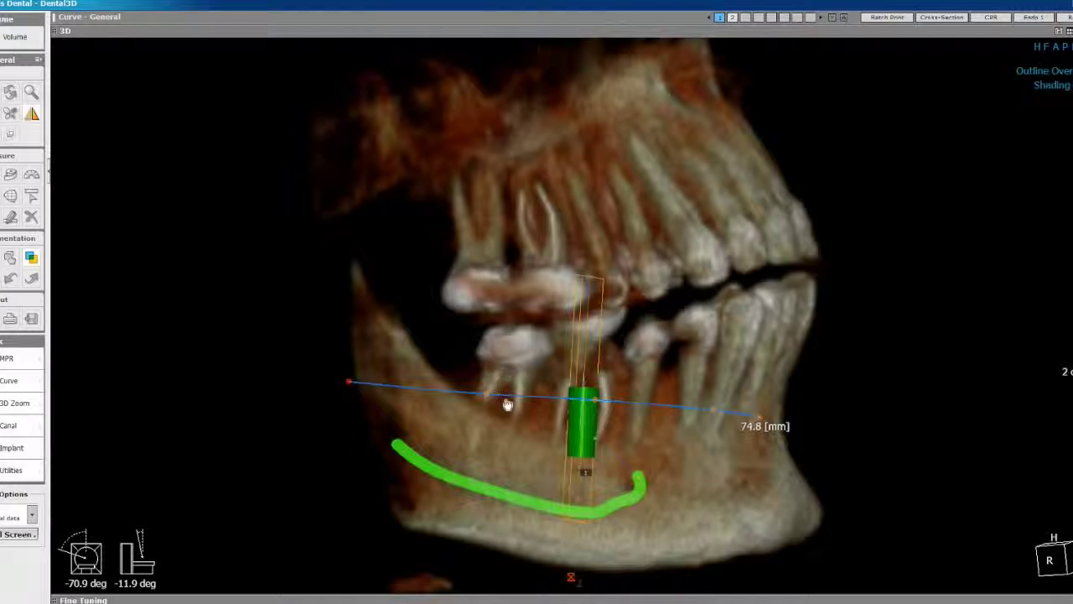
{"action": "left_click_drag", "start_coordinate": [765, 428], "coordinate": [144, 478]}
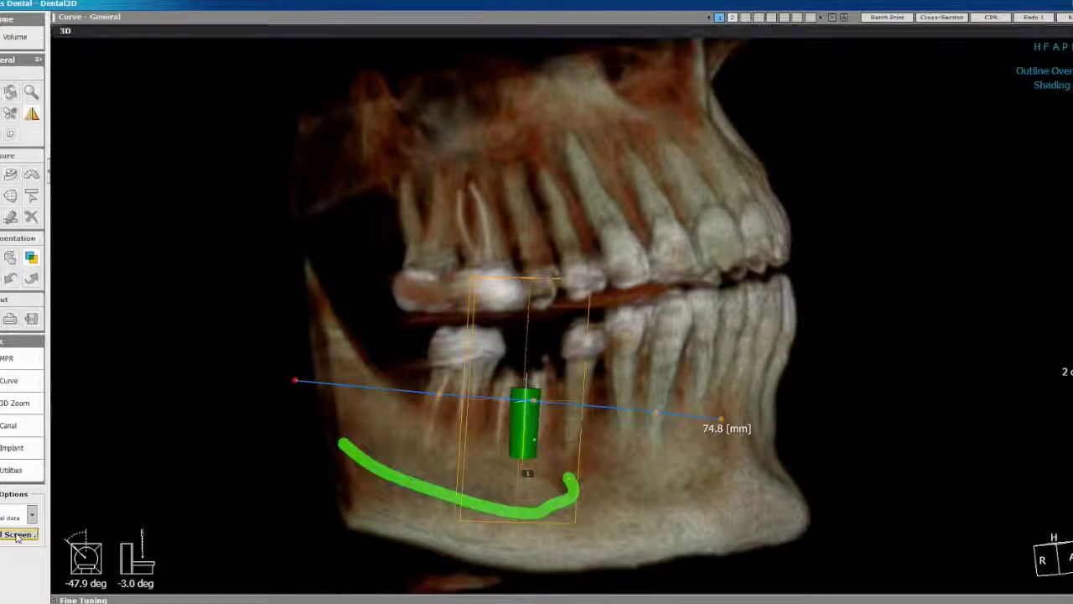